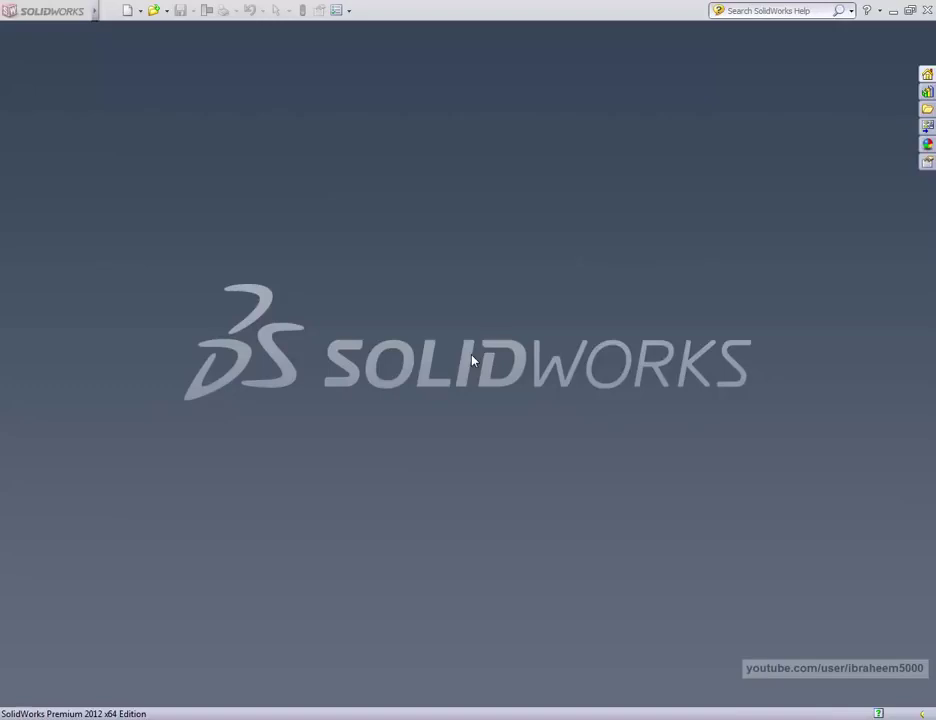
Create a new part document and launch an Extruded Boss/Base feature
{"action": "left_click", "coordinate": [129, 11]}
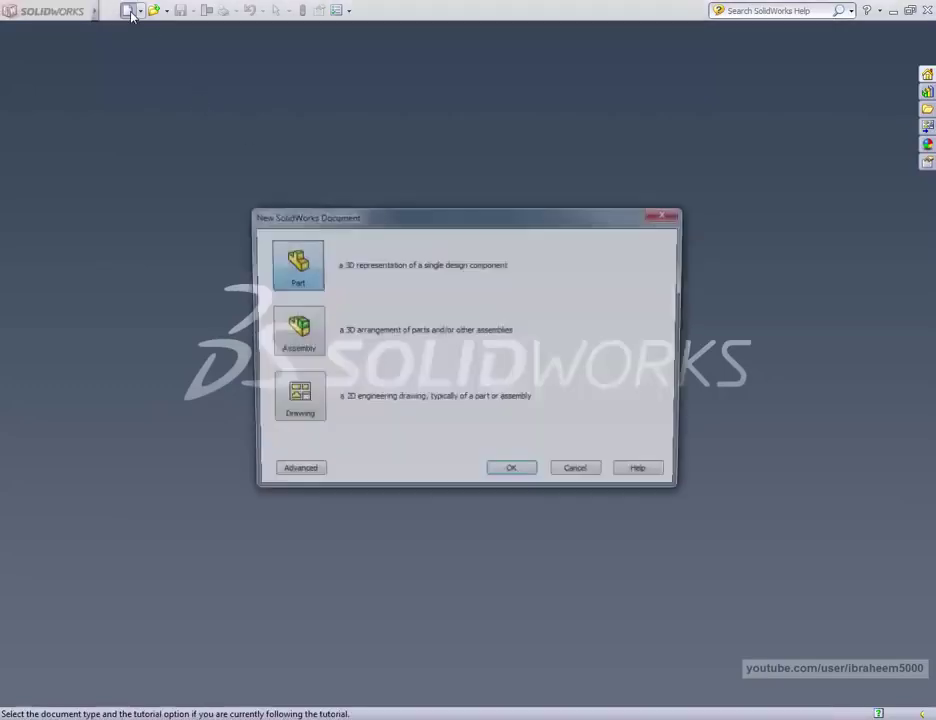
{"action": "left_click", "coordinate": [510, 474]}
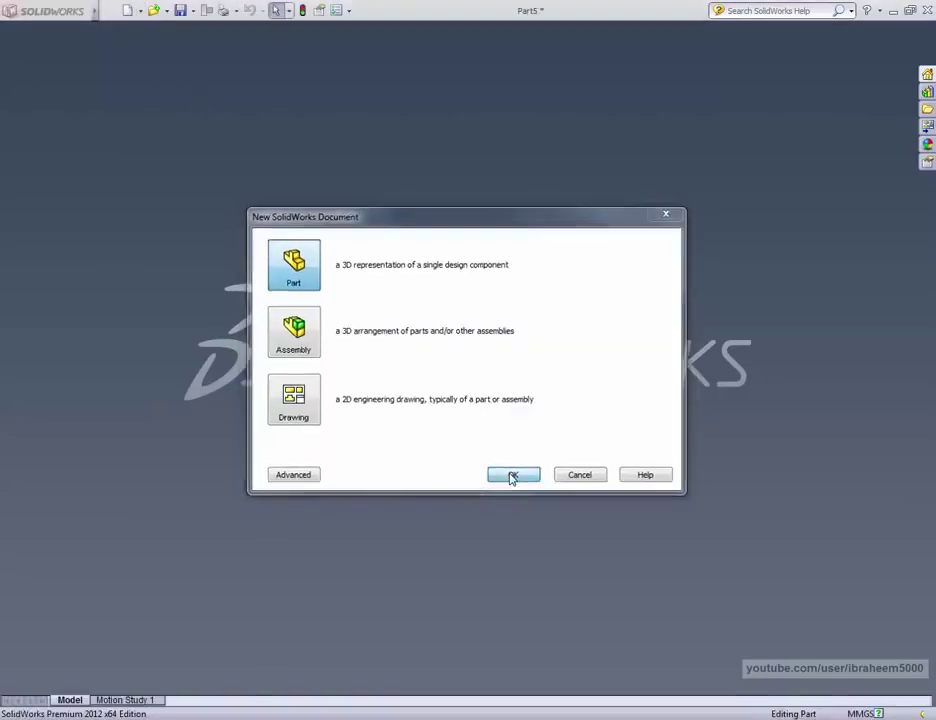
{"action": "left_click", "coordinate": [27, 45]}
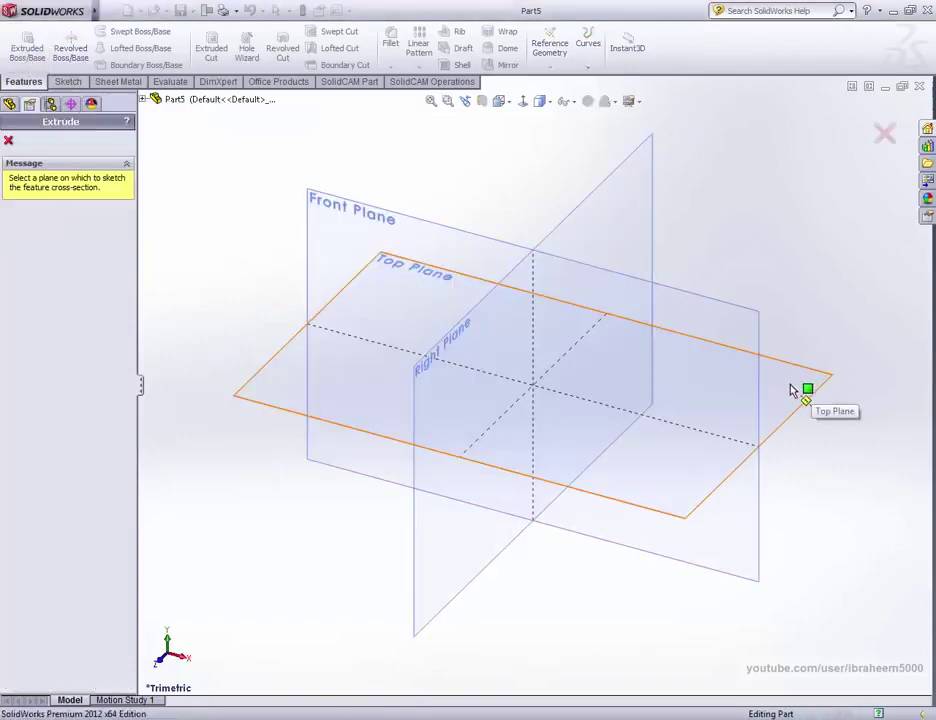
On the Top Plane, draw a hexagon centred at the origin and dimension it Ø14
{"action": "left_click", "coordinate": [792, 389]}
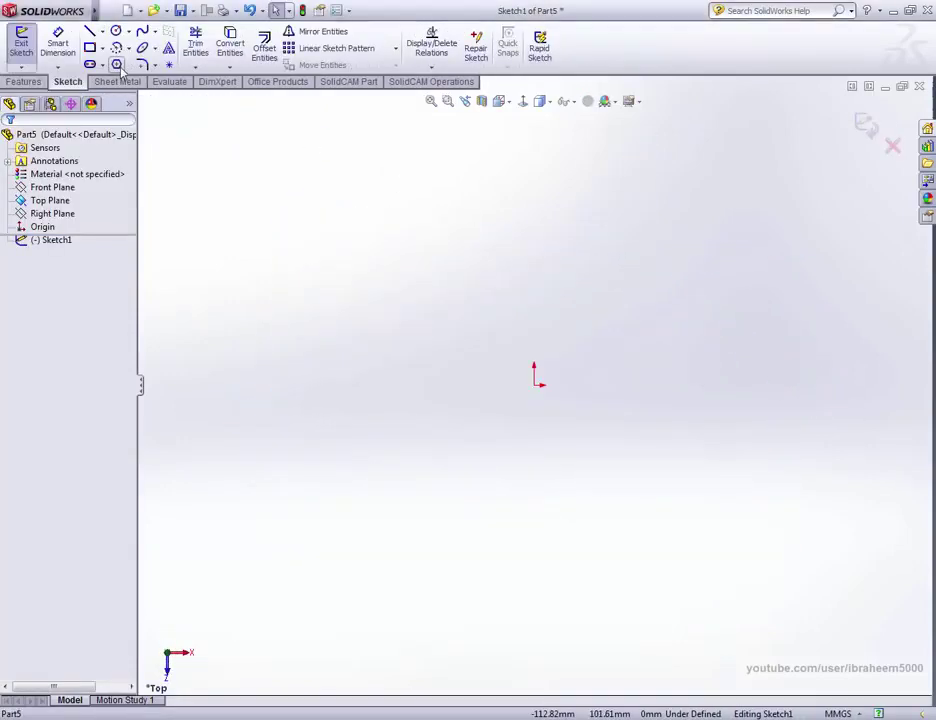
{"action": "left_click", "coordinate": [117, 65]}
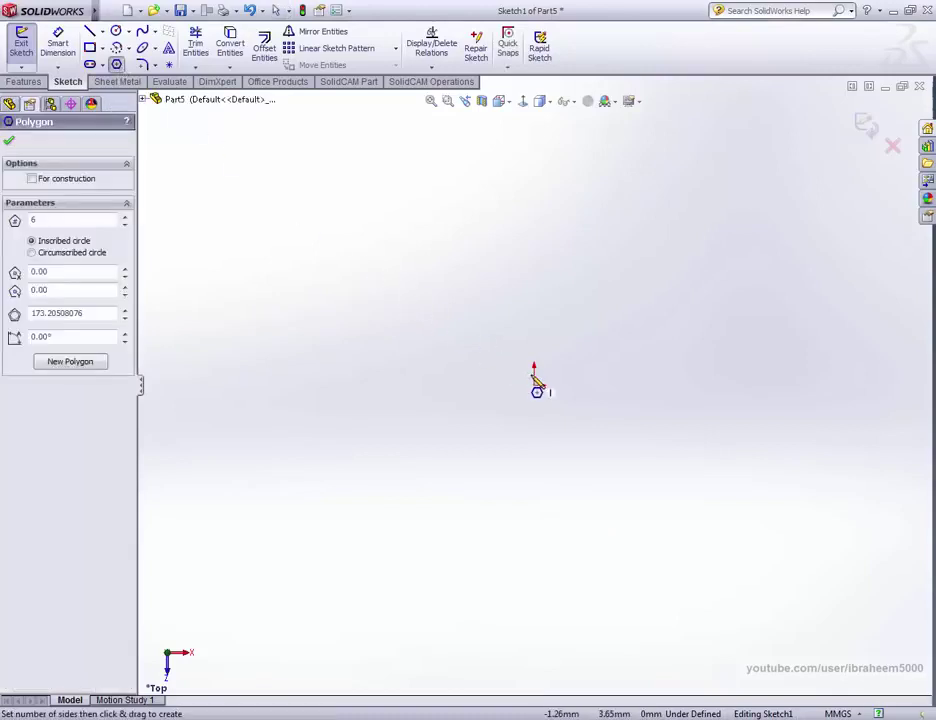
{"action": "left_click_drag", "start_coordinate": [536, 386], "coordinate": [614, 386]}
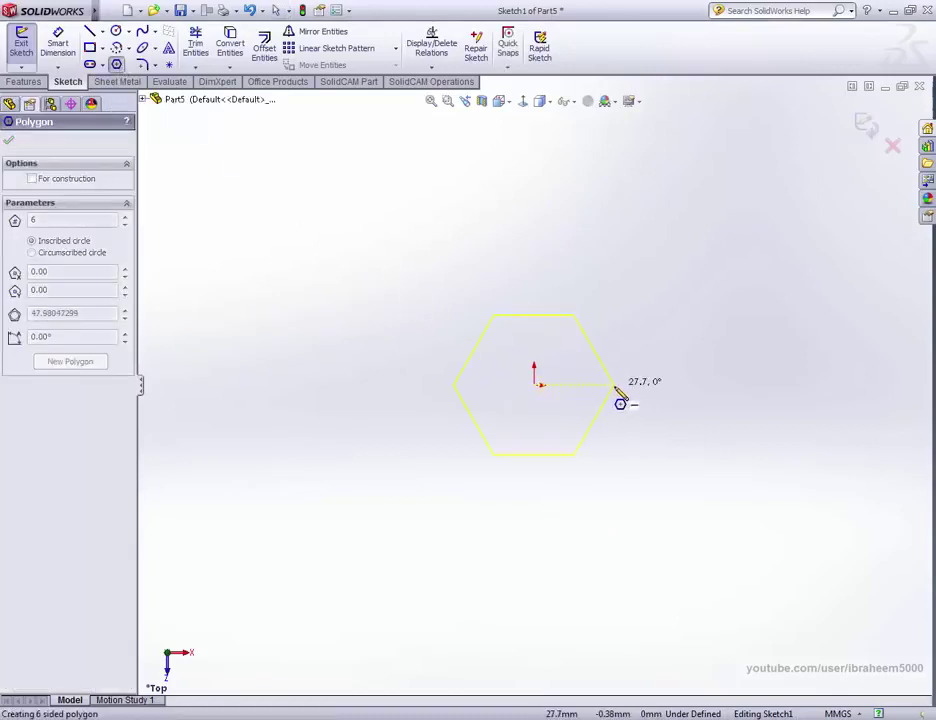
{"action": "left_click", "coordinate": [57, 45]}
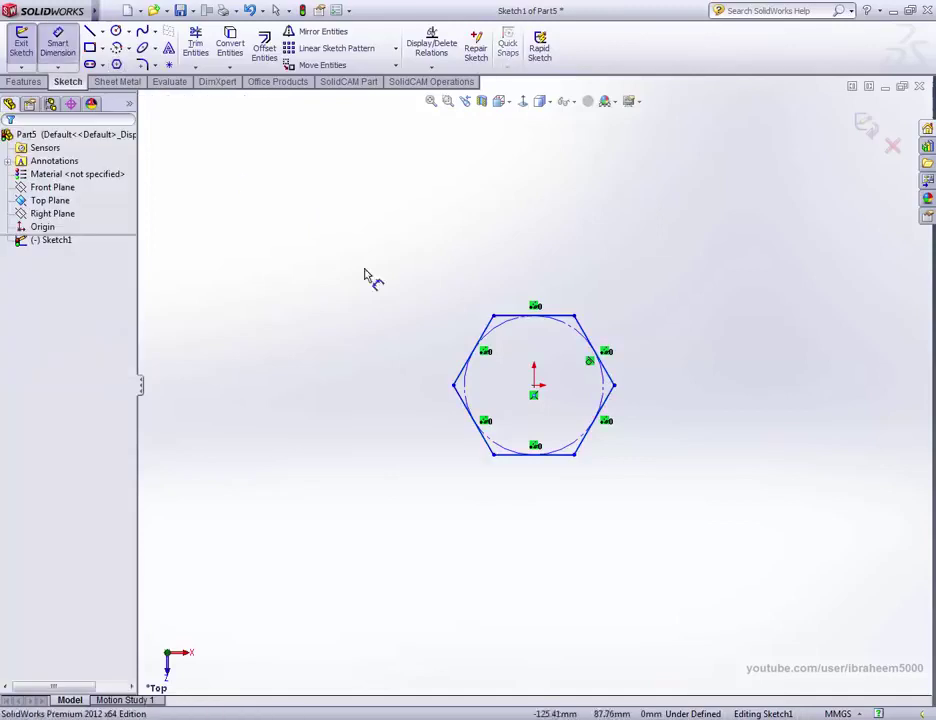
{"action": "left_click", "coordinate": [605, 389]}
{"action": "left_click", "coordinate": [662, 392]}
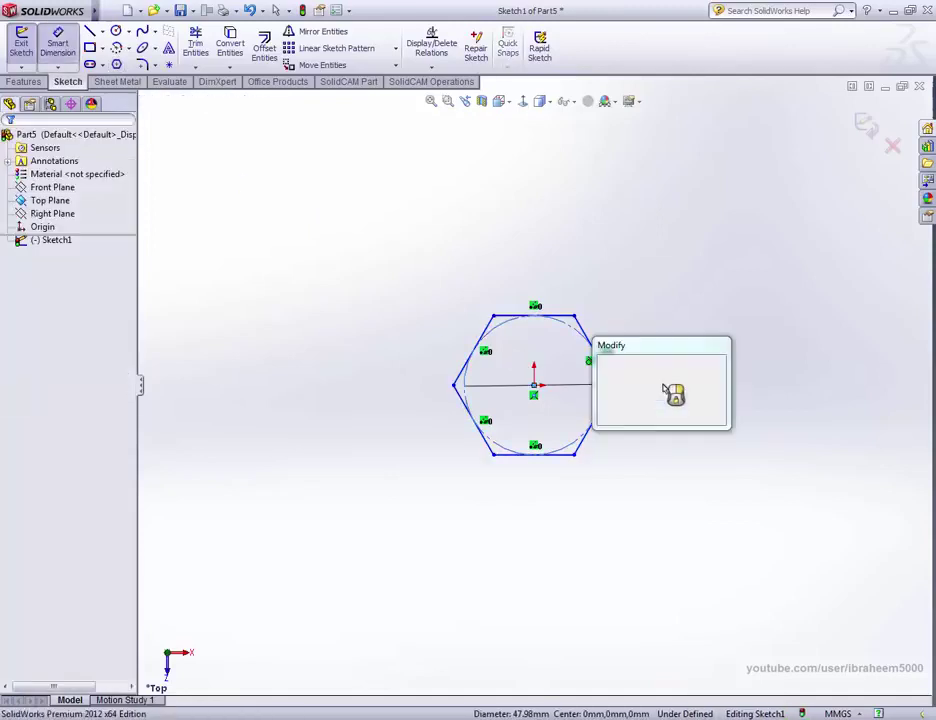
{"action": "type", "text": "14"}
{"action": "key", "text": "Return"}
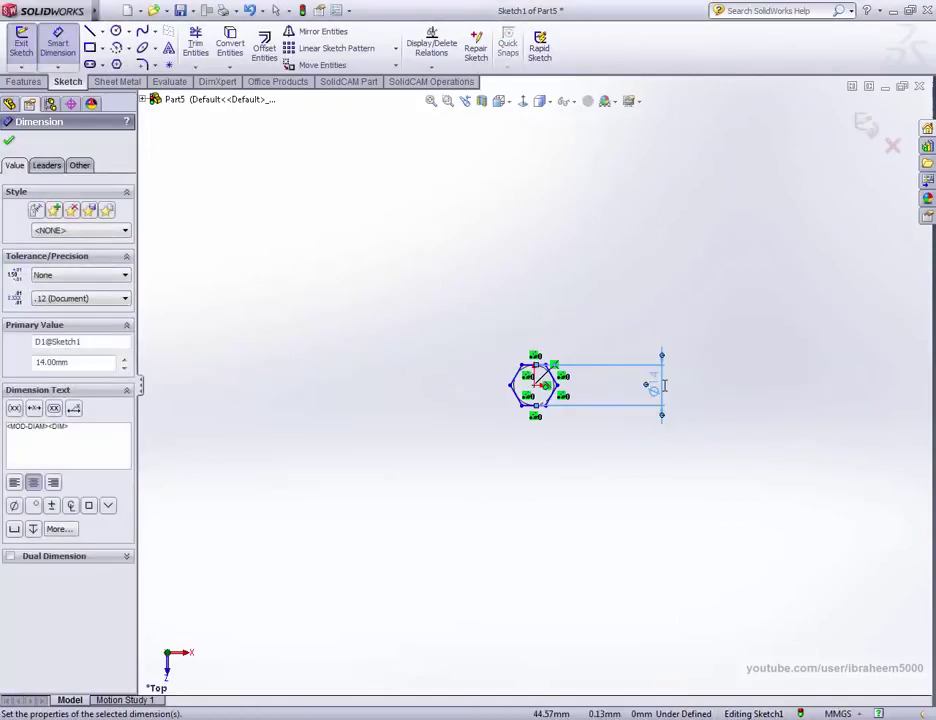
{"action": "left_click", "coordinate": [431, 102]}
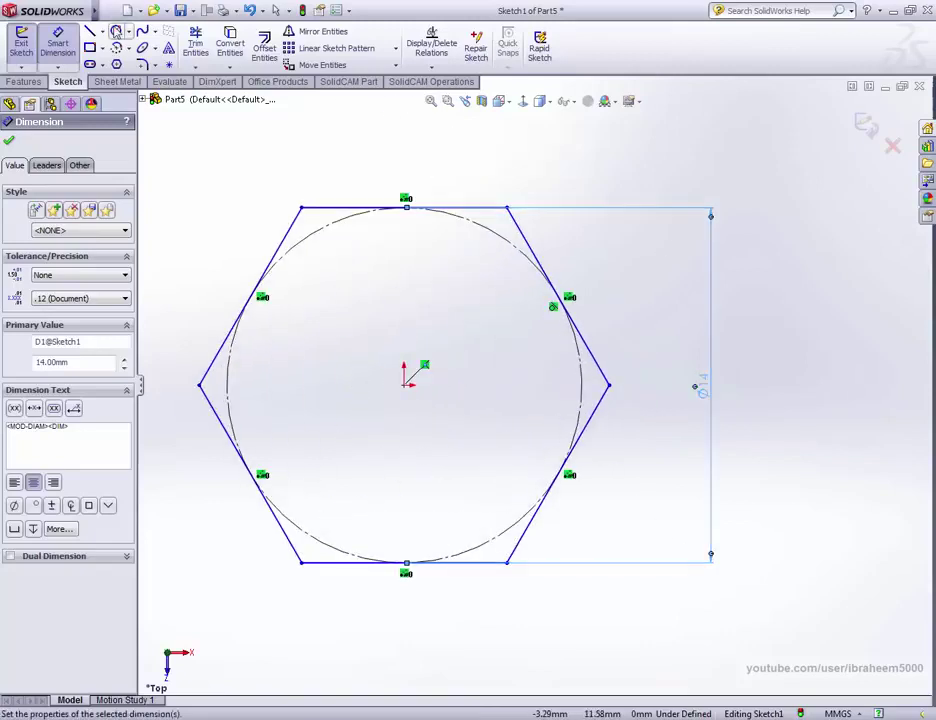
Add a centred inner circle dimensioned 8-1.25, giving a 6.75 mm diameter
{"action": "left_click", "coordinate": [116, 31]}
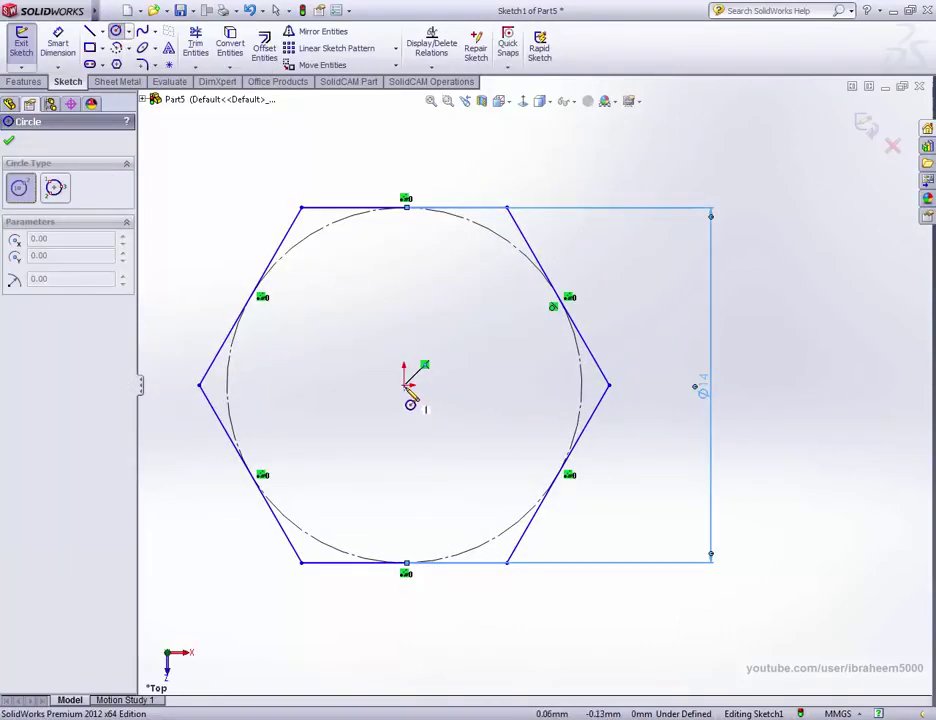
{"action": "left_click_drag", "start_coordinate": [404, 385], "coordinate": [502, 390]}
{"action": "left_click", "coordinate": [58, 45]}
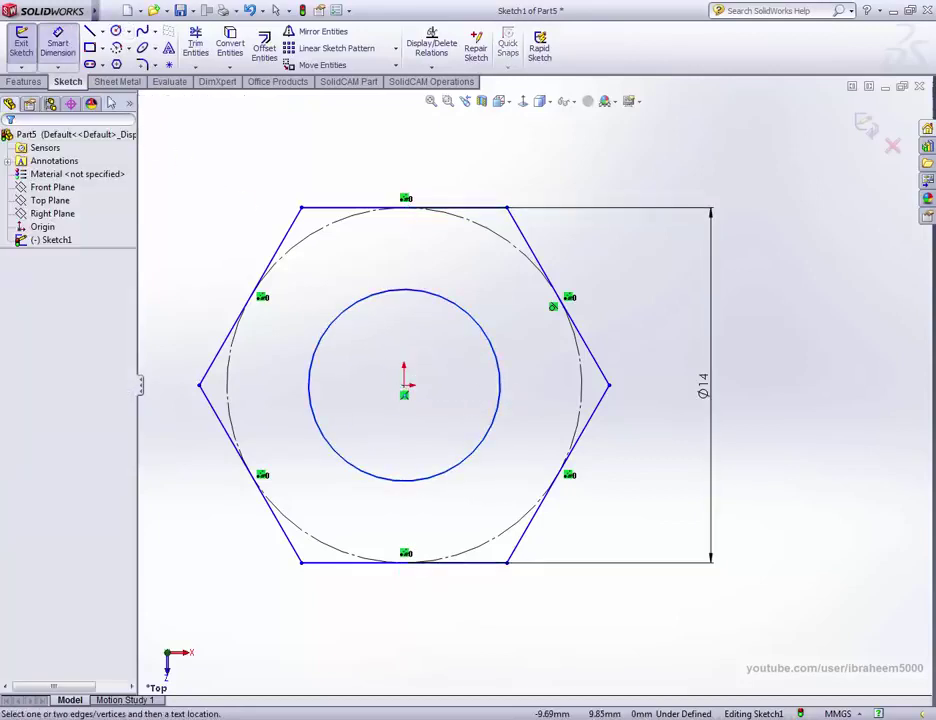
{"action": "left_click", "coordinate": [502, 378]}
{"action": "left_click", "coordinate": [545, 432]}
{"action": "type", "text": "8"}
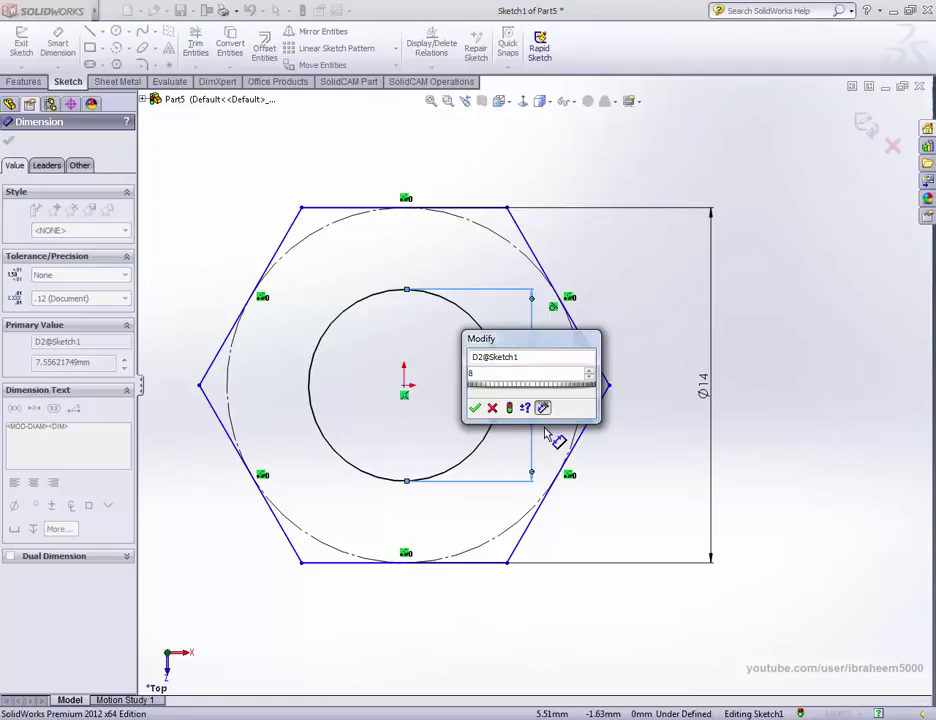
{"action": "type", "text": "-1"}
{"action": "type", "text": ".25"}
{"action": "key", "text": "Return"}
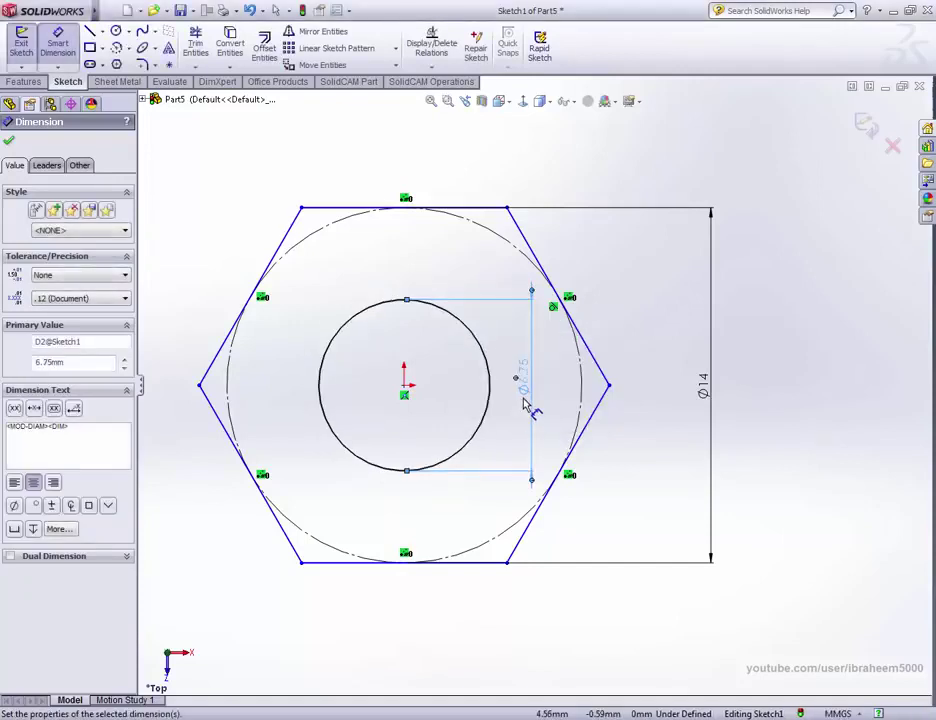
Extrude the hexagon sketch Blind to a 6.24 mm depth, leaving the centre hole
{"action": "left_click", "coordinate": [867, 121]}
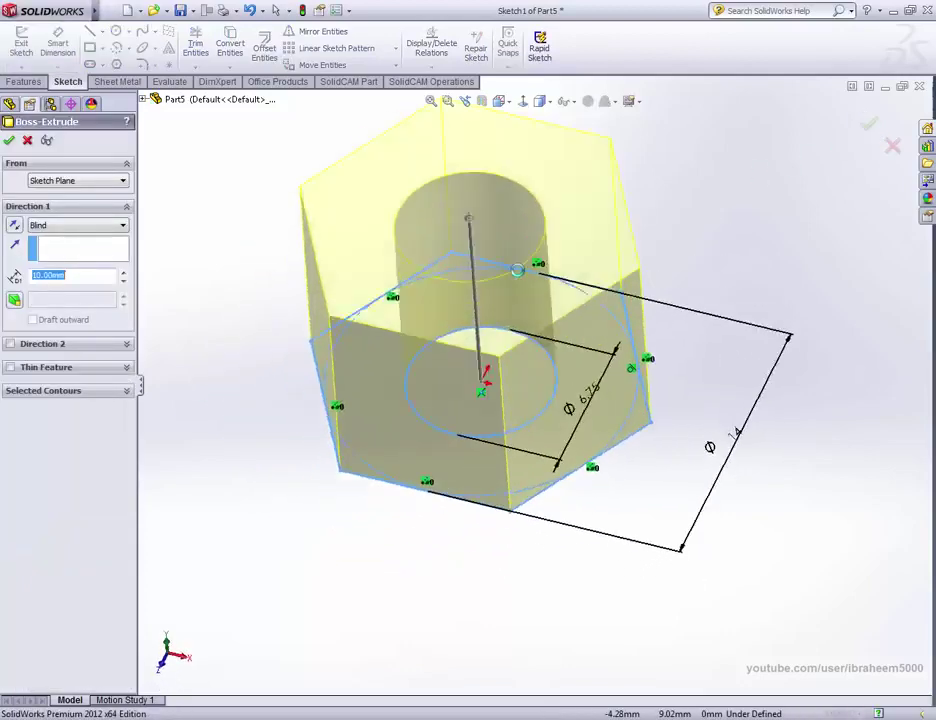
{"action": "scroll", "coordinate": [520, 273], "scroll_direction": "down", "scroll_amount": 2}
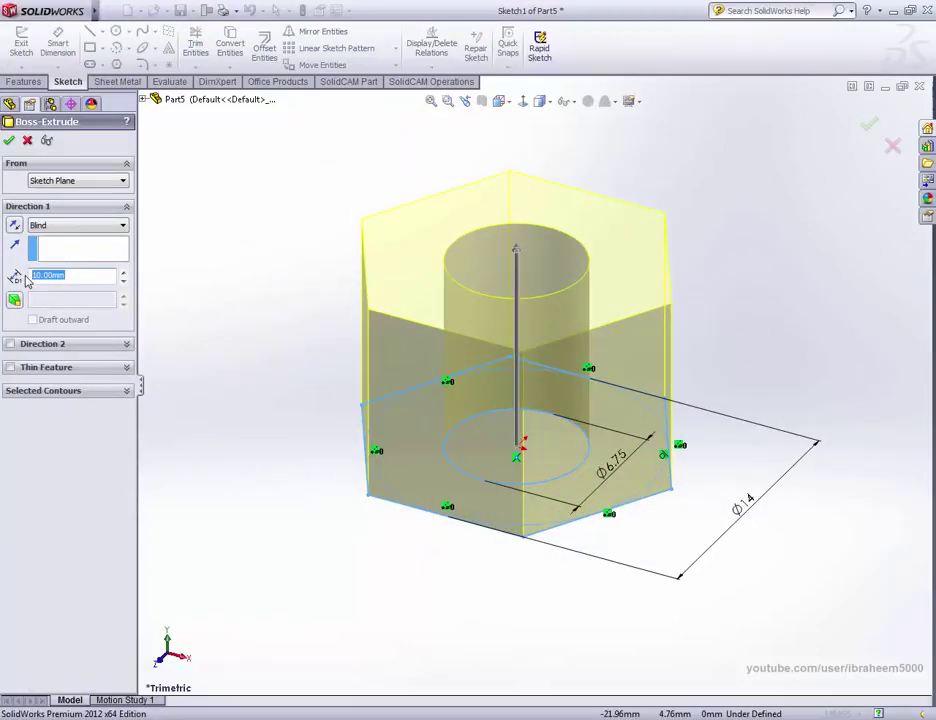
{"action": "type", "text": "6.24"}
{"action": "key", "text": "Return"}
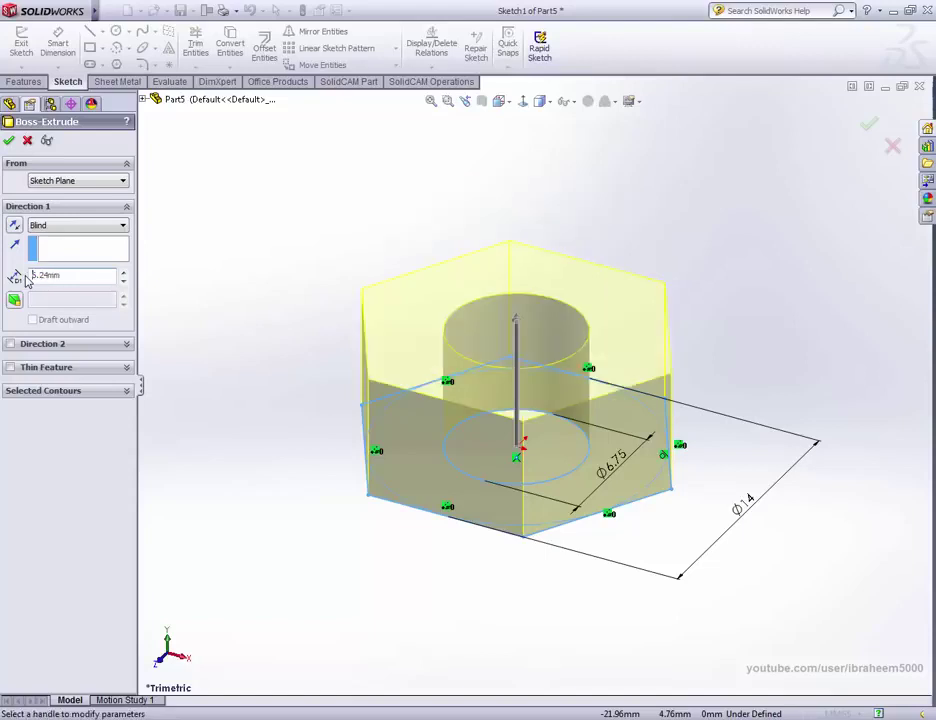
{"action": "left_click", "coordinate": [868, 123]}
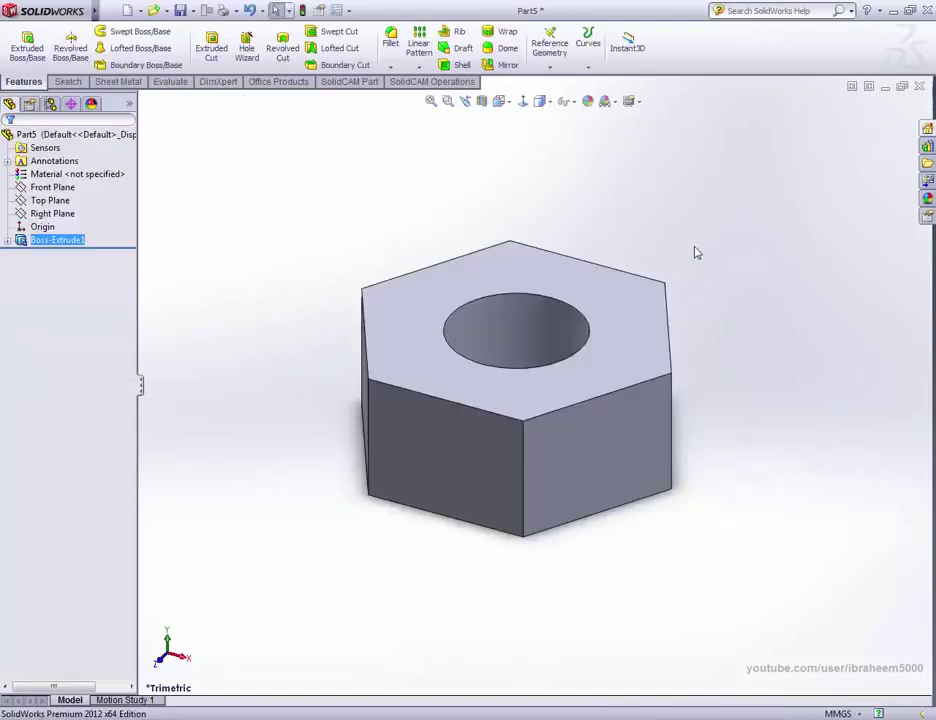
On the nut's top face, sketch an origin-centred circle of radius 7 touching the flats
{"action": "mouse_move", "coordinate": [697, 252]}
{"action": "middle_mouse_down"}
{"action": "mouse_move", "coordinate": [685, 315]}
{"action": "mouse_move", "coordinate": [570, 378]}
{"action": "mouse_move", "coordinate": [600, 251]}
{"action": "mouse_move", "coordinate": [540, 451]}
{"action": "mouse_move", "coordinate": [564, 470]}
{"action": "middle_mouse_up"}
{"action": "left_click", "coordinate": [620, 314]}
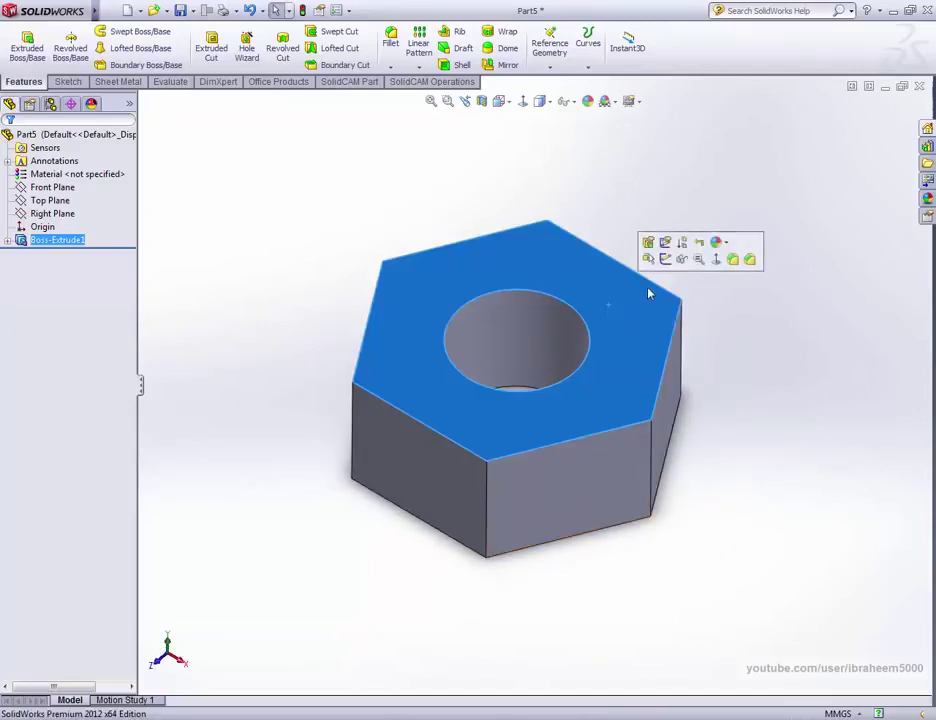
{"action": "left_click", "coordinate": [524, 101]}
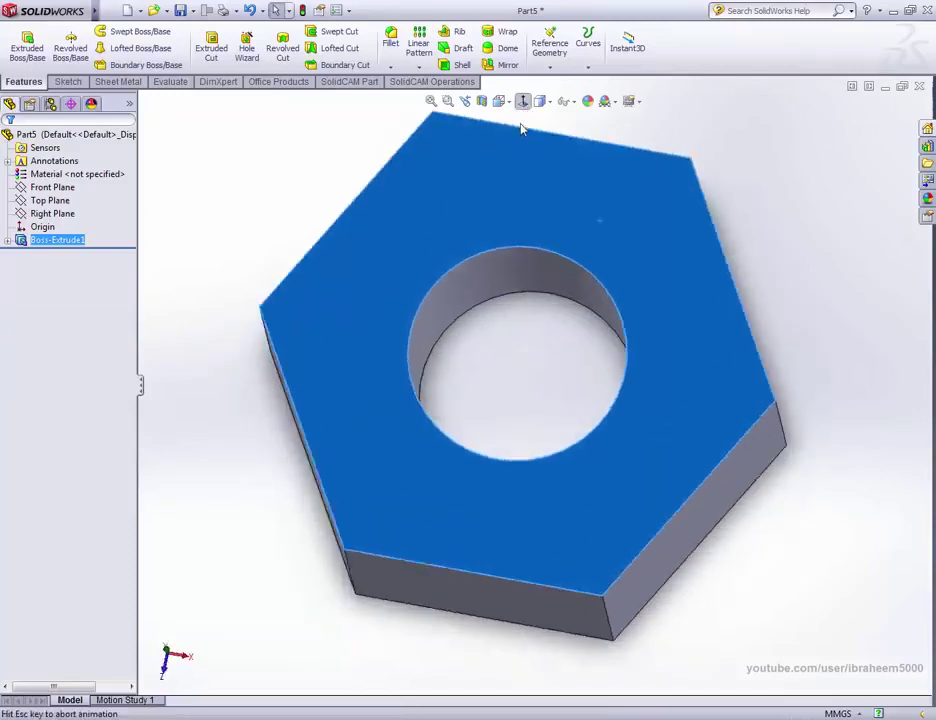
{"action": "left_click", "coordinate": [68, 81]}
{"action": "left_click", "coordinate": [116, 31]}
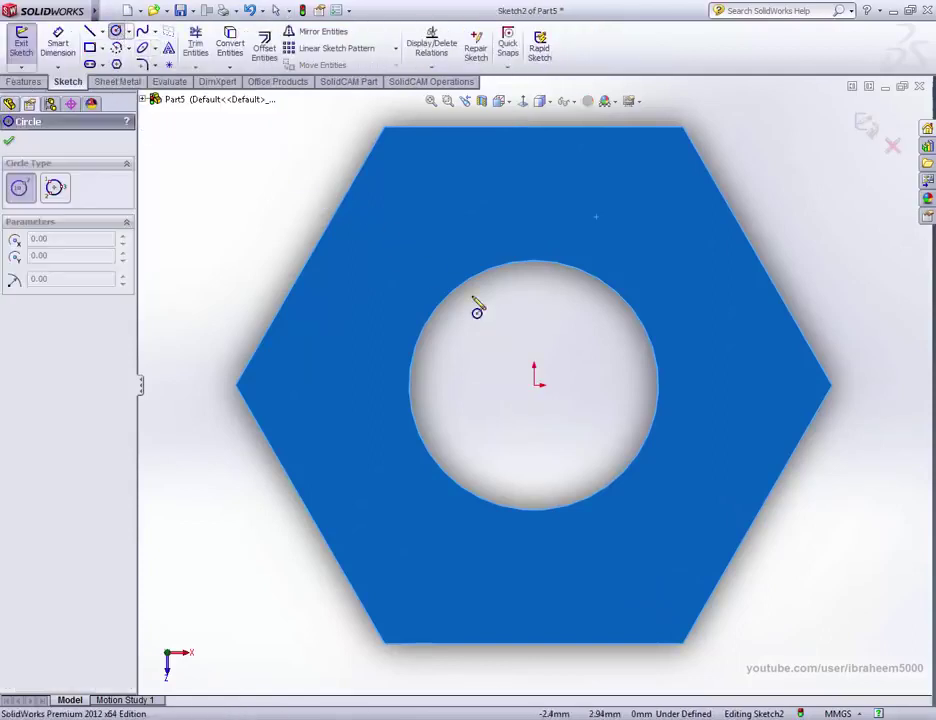
{"action": "left_click", "coordinate": [536, 385]}
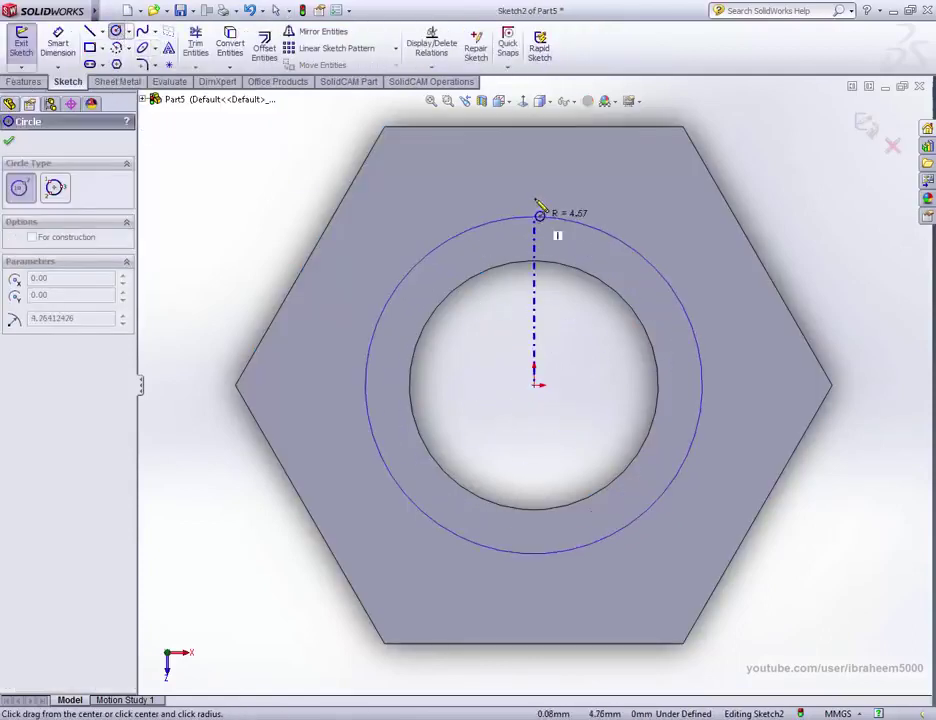
{"action": "left_click", "coordinate": [537, 137]}
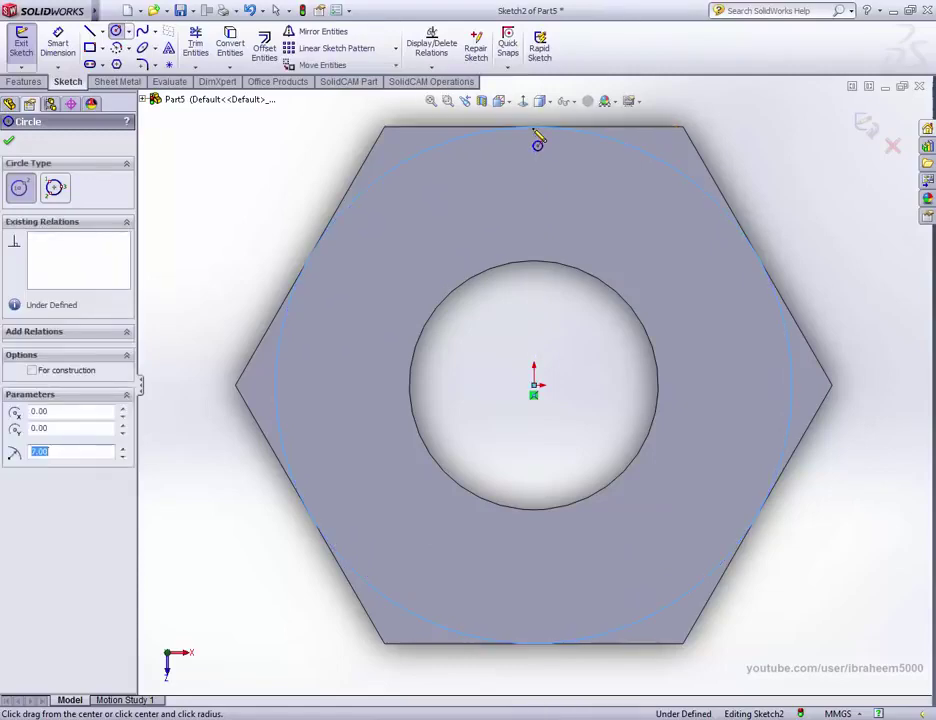
{"action": "left_click", "coordinate": [501, 101]}
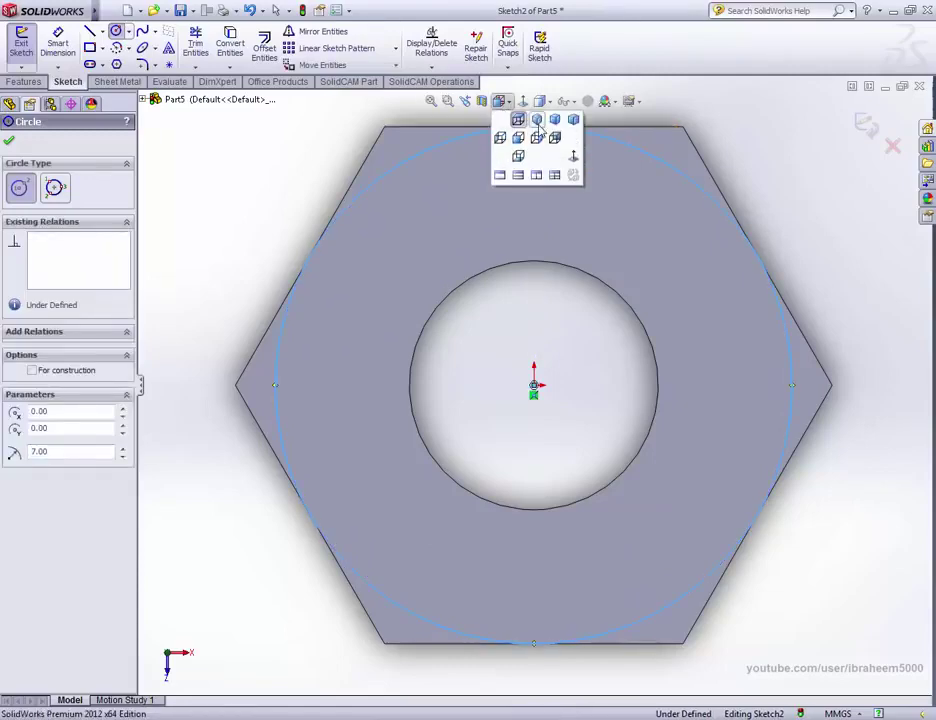
{"action": "left_click", "coordinate": [541, 121]}
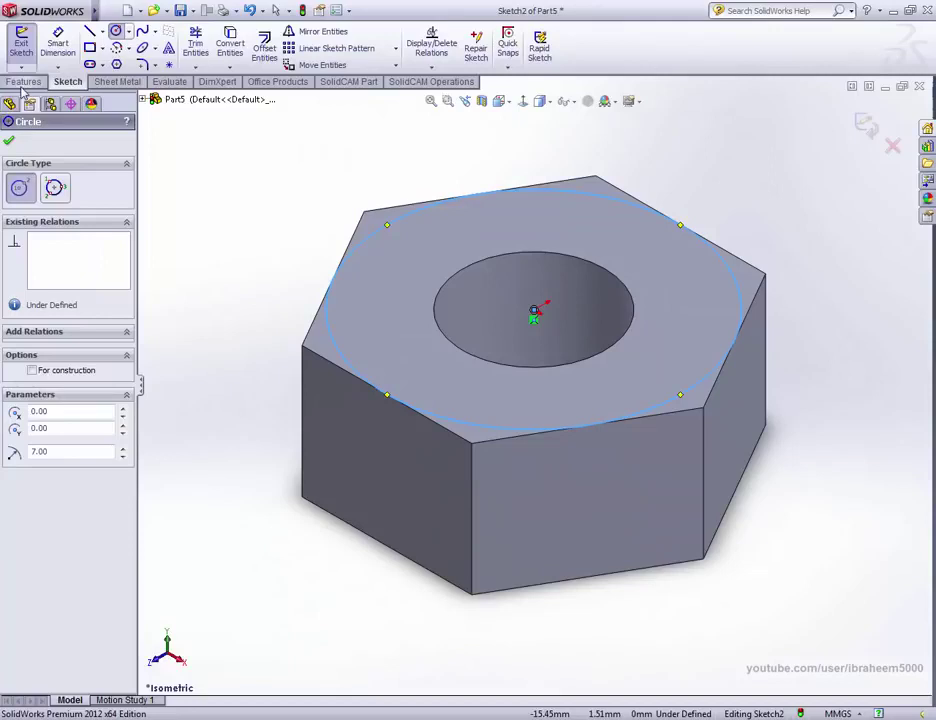
{"action": "left_click", "coordinate": [23, 82]}
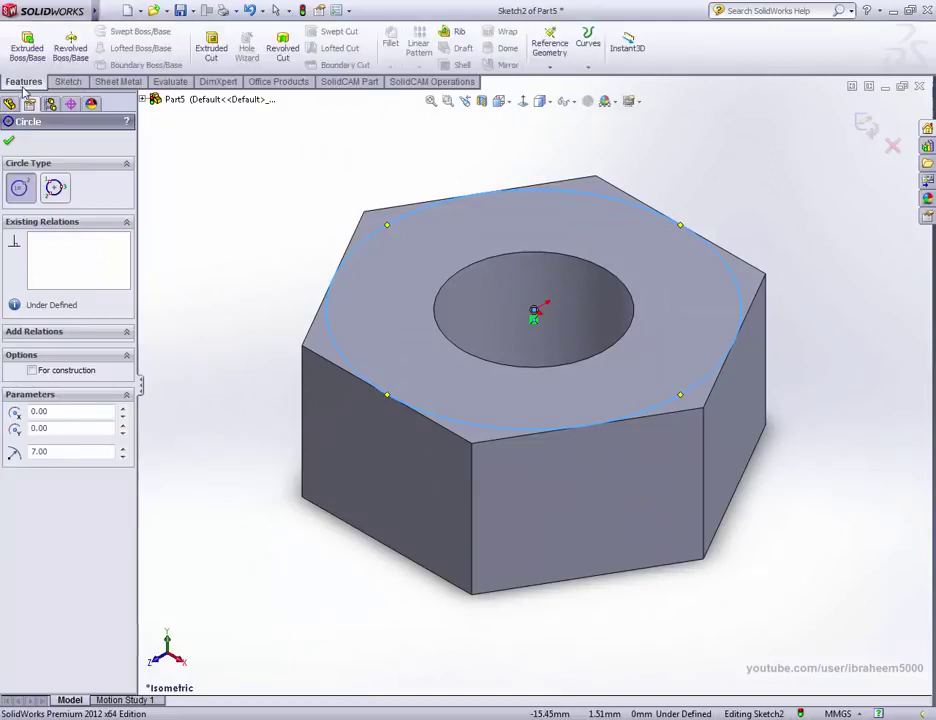
Cut outside the radius-7 circle with a flipped side and 60° draft
{"action": "left_click", "coordinate": [210, 54]}
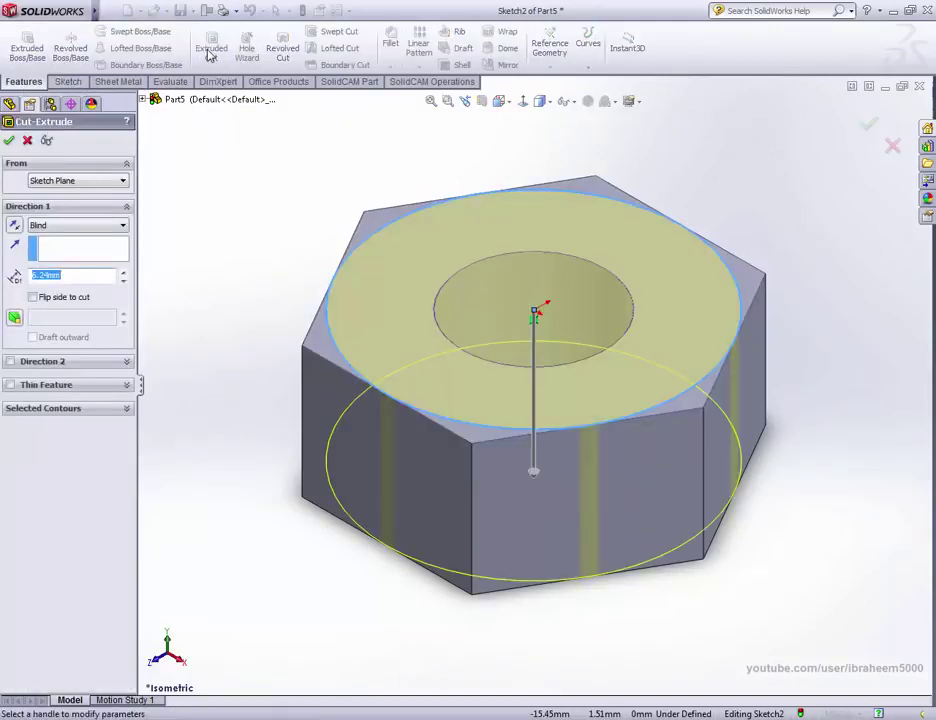
{"action": "left_click", "coordinate": [33, 298]}
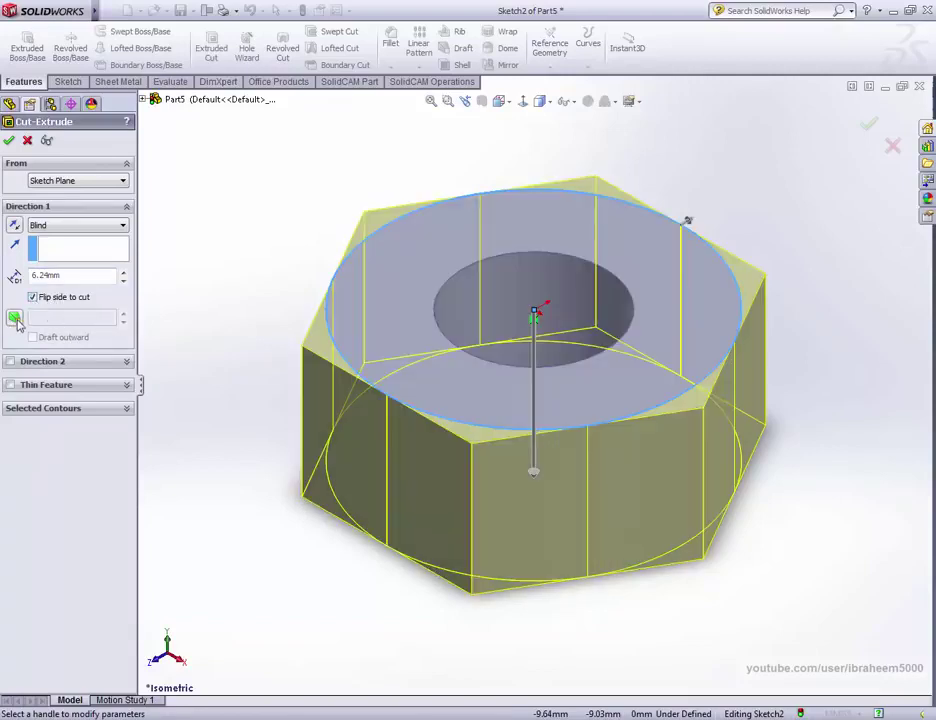
{"action": "left_click", "coordinate": [14, 319]}
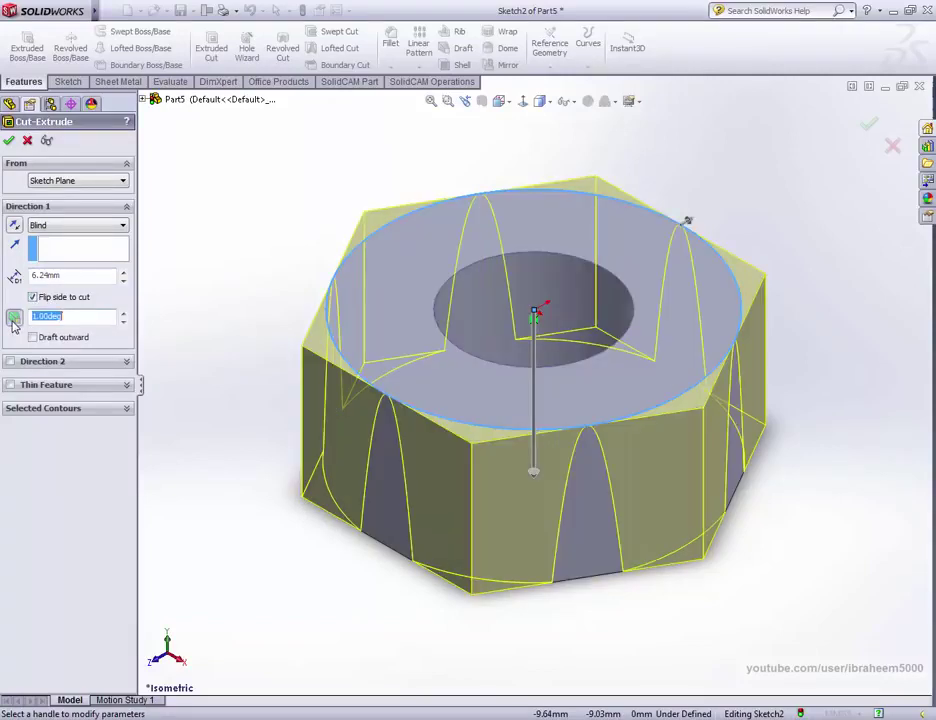
{"action": "left_click", "coordinate": [123, 314]}
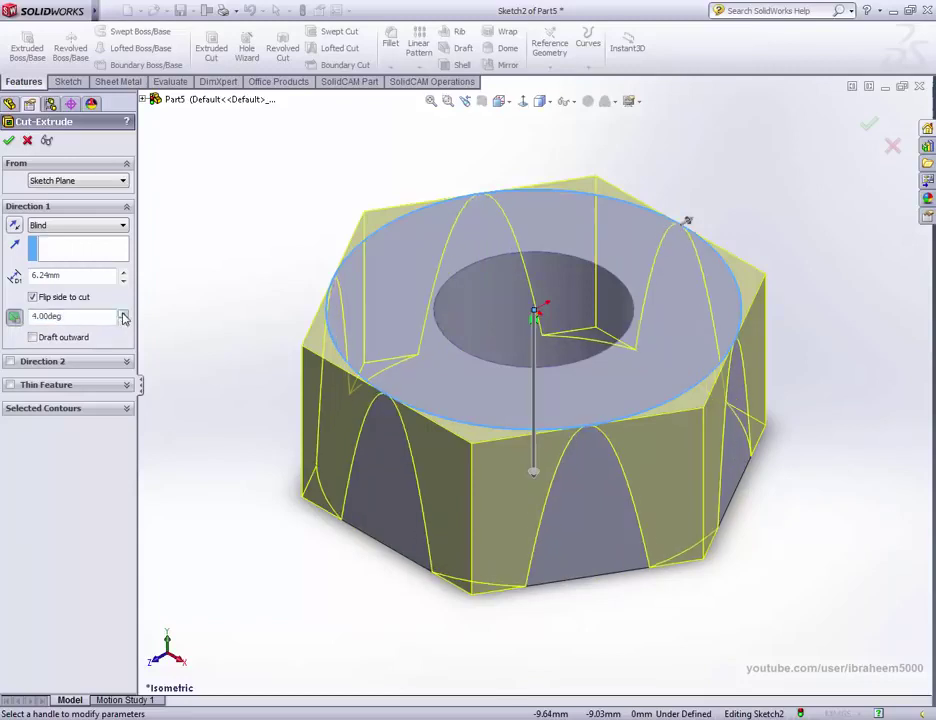
{"action": "left_click", "coordinate": [123, 314]}
{"action": "left_click", "coordinate": [123, 314]}
{"action": "left_click", "coordinate": [123, 314]}
{"action": "type", "text": "60"}
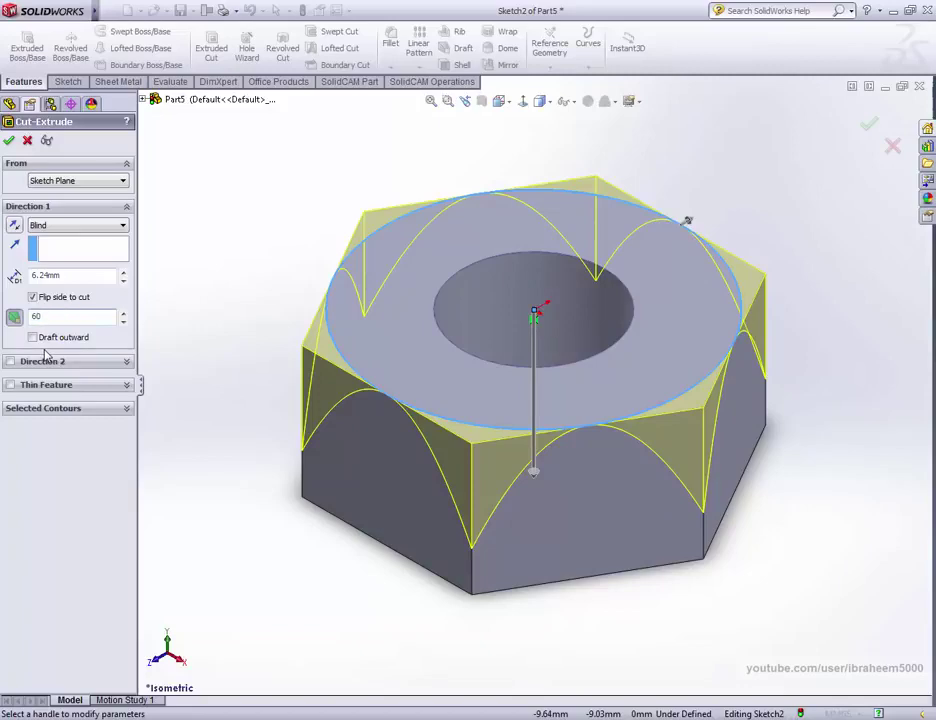
{"action": "key", "text": "Return"}
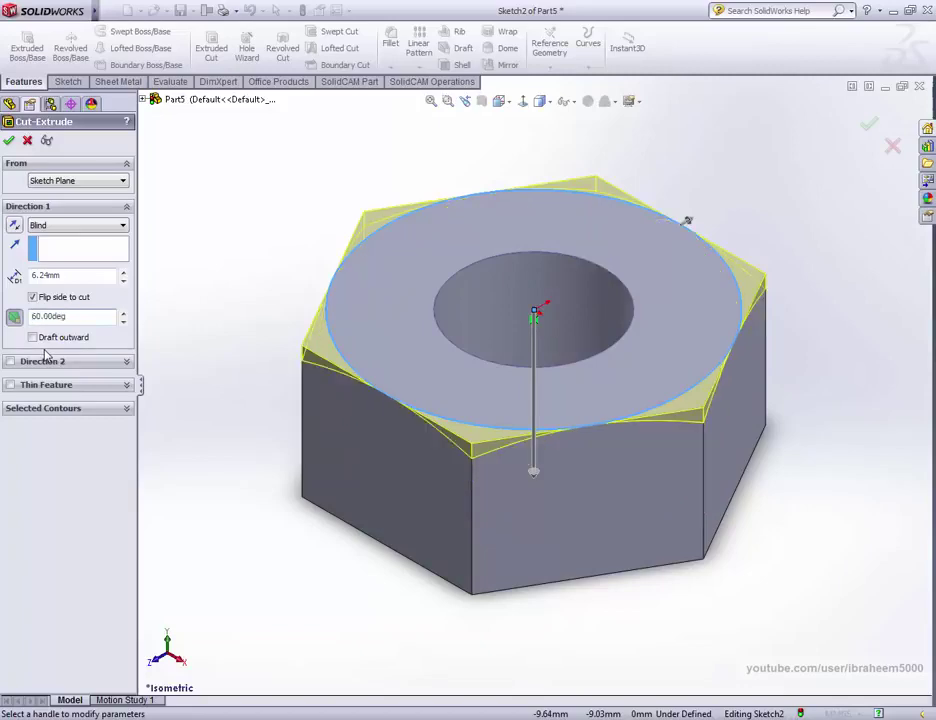
{"action": "mouse_move", "coordinate": [706, 344]}
{"action": "middle_mouse_down"}
{"action": "mouse_move", "coordinate": [702, 178]}
{"action": "mouse_move", "coordinate": [778, 218]}
{"action": "middle_mouse_up"}
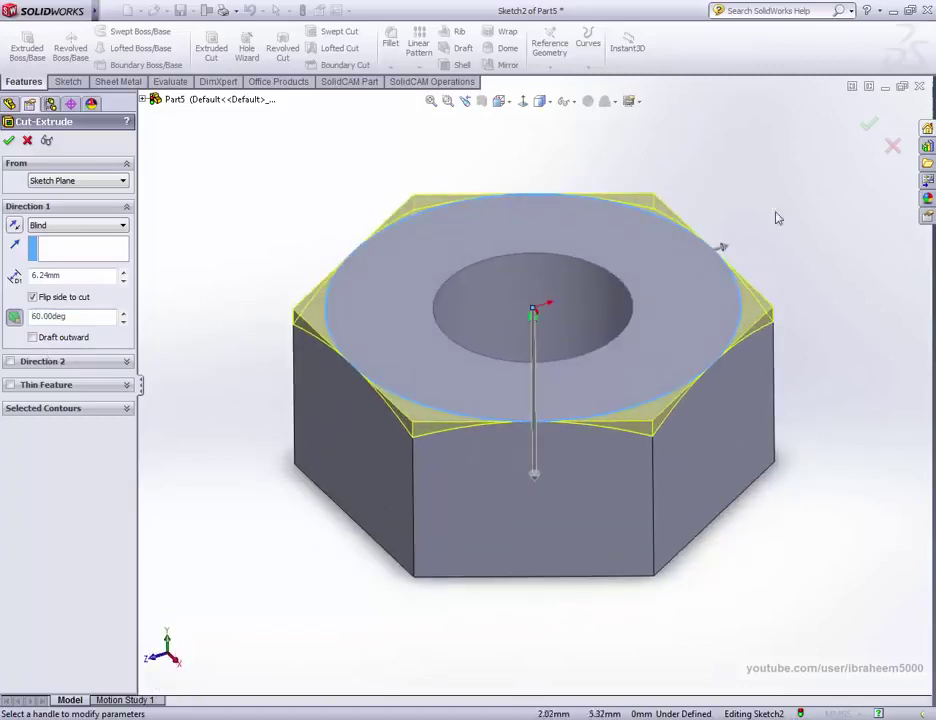
{"action": "left_click", "coordinate": [868, 125]}
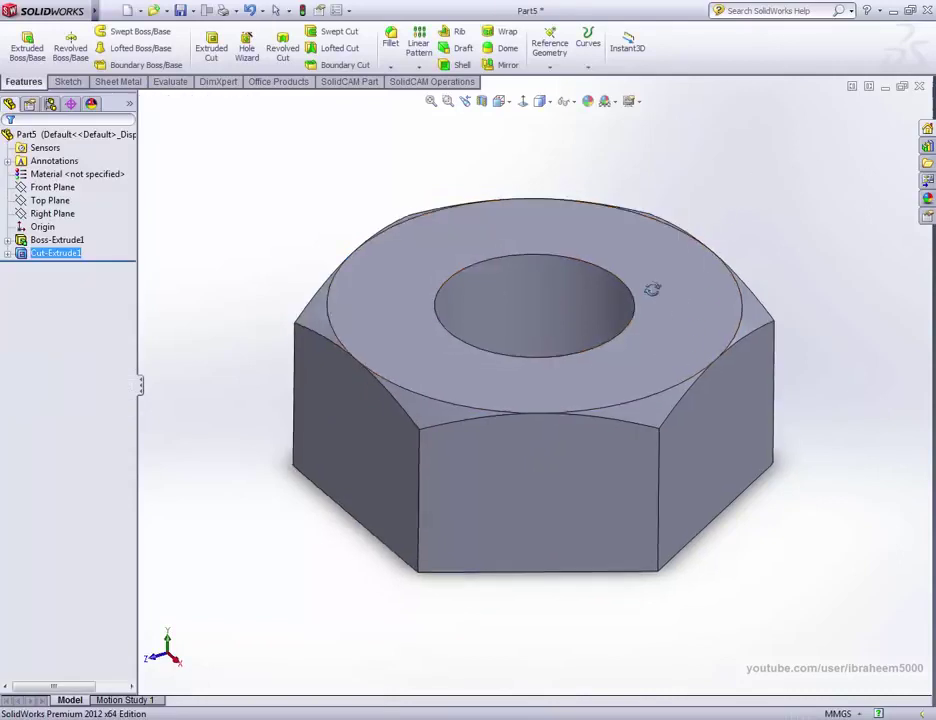
Change Boss-Extrude1's end condition from Blind to Mid Plane
{"action": "middle_click_drag", "start_coordinate": [654, 290], "coordinate": [441, 360]}
{"action": "middle_click_drag", "start_coordinate": [623, 171], "coordinate": [541, 287]}
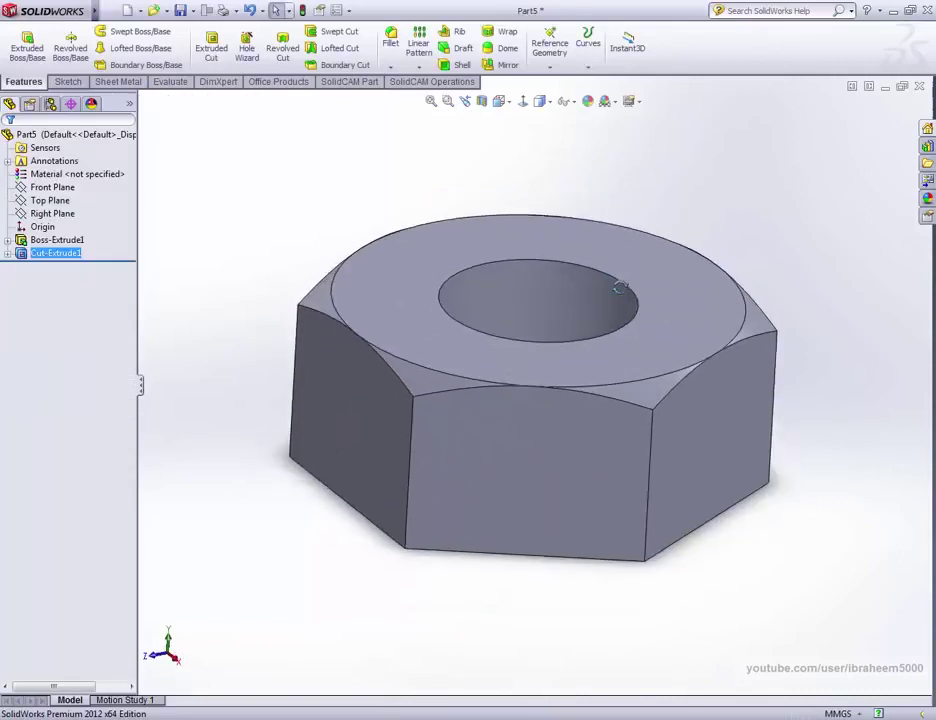
{"action": "left_click", "coordinate": [12, 243]}
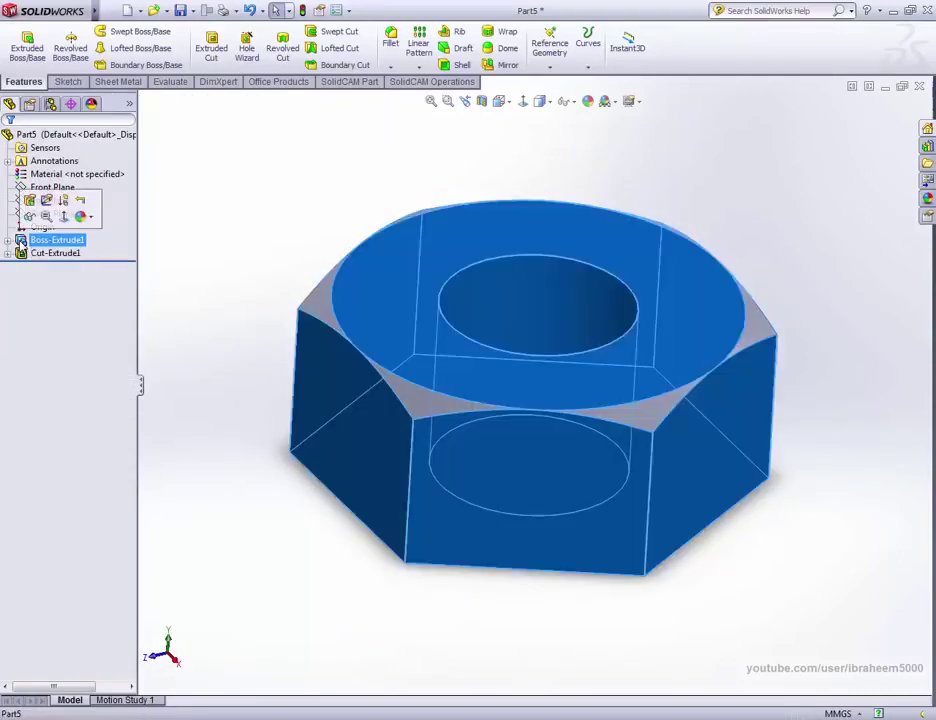
{"action": "left_click", "coordinate": [30, 207]}
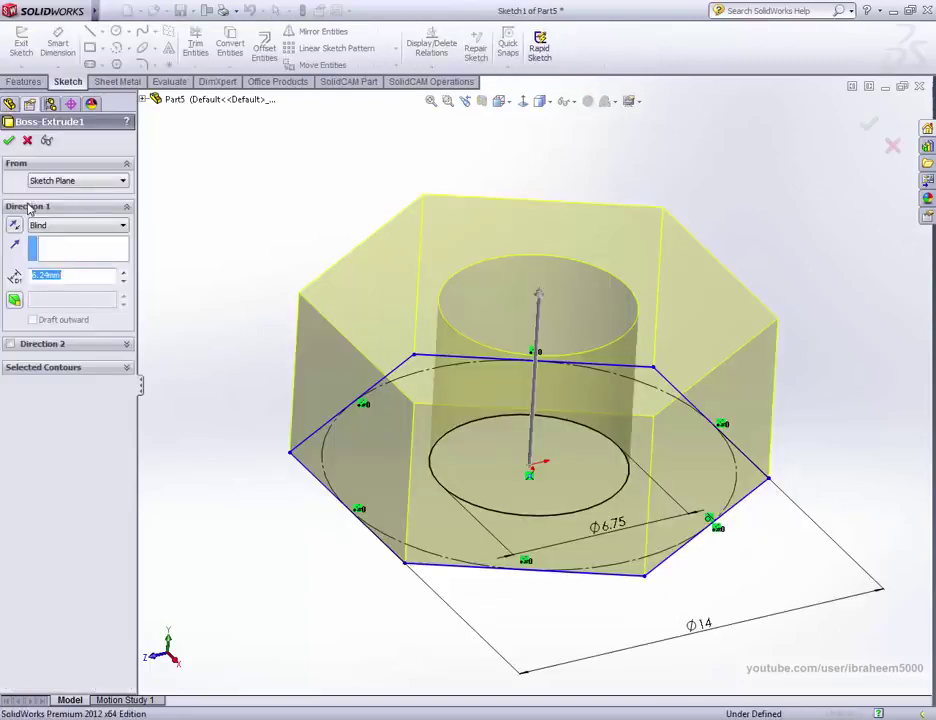
{"action": "left_click", "coordinate": [99, 229]}
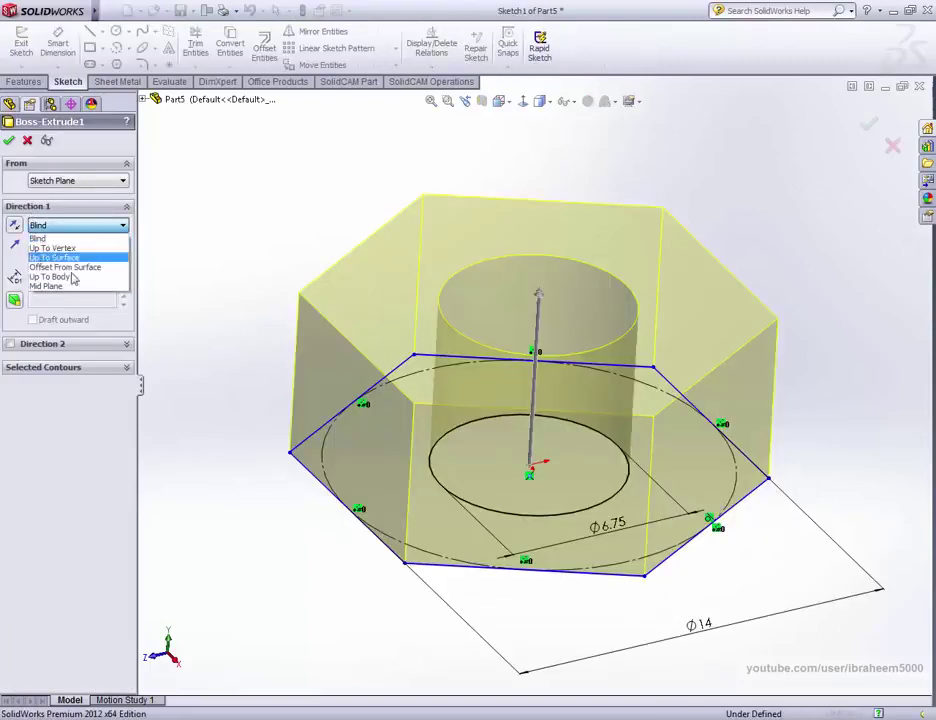
{"action": "left_click", "coordinate": [82, 287]}
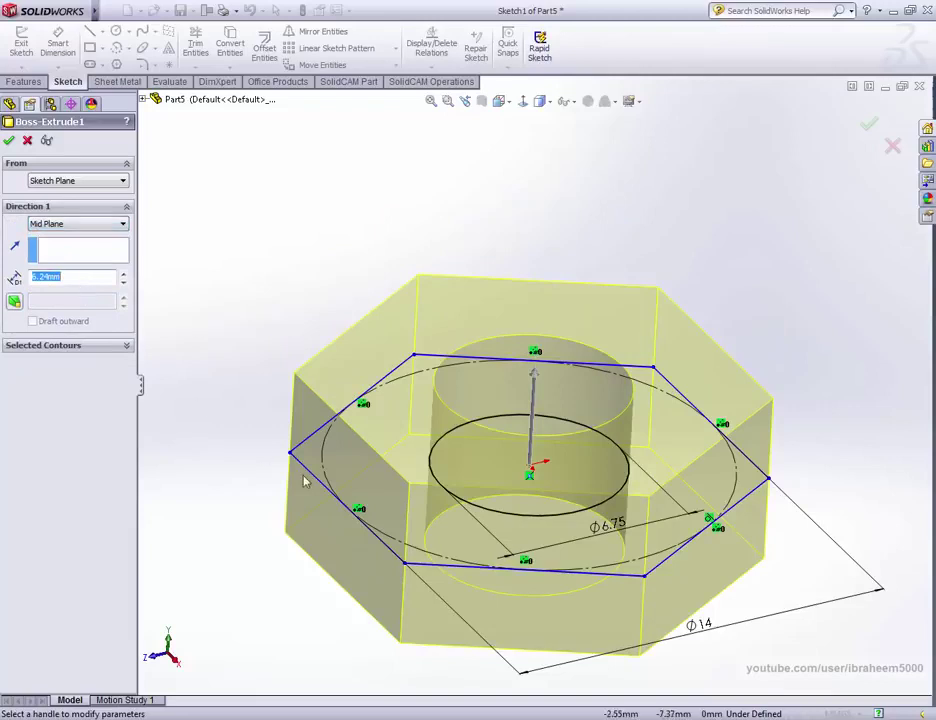
{"action": "left_click", "coordinate": [870, 124]}
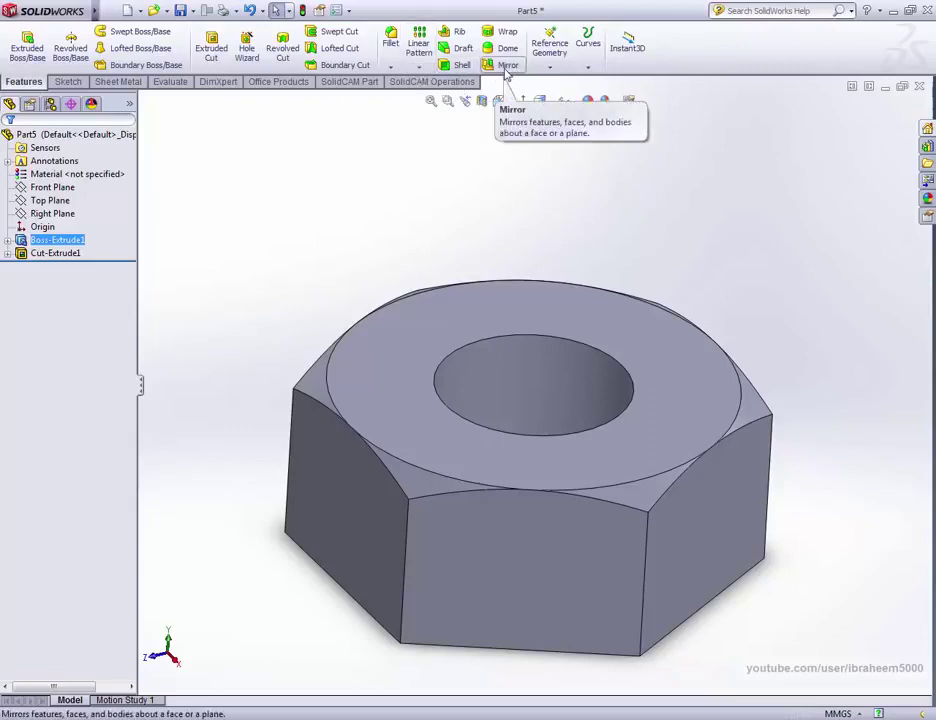
Mirror Cut-Extrude1, instead of Boss-Extrude1, about the Top Plane, then view the nut isometrically
{"action": "left_click", "coordinate": [507, 66]}
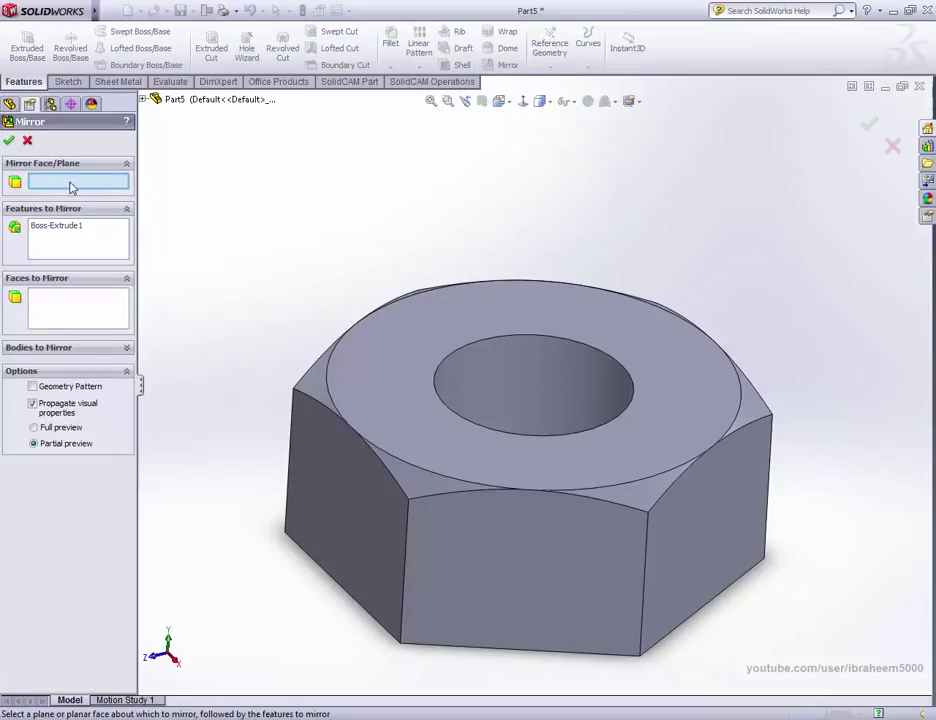
{"action": "left_click", "coordinate": [143, 100]}
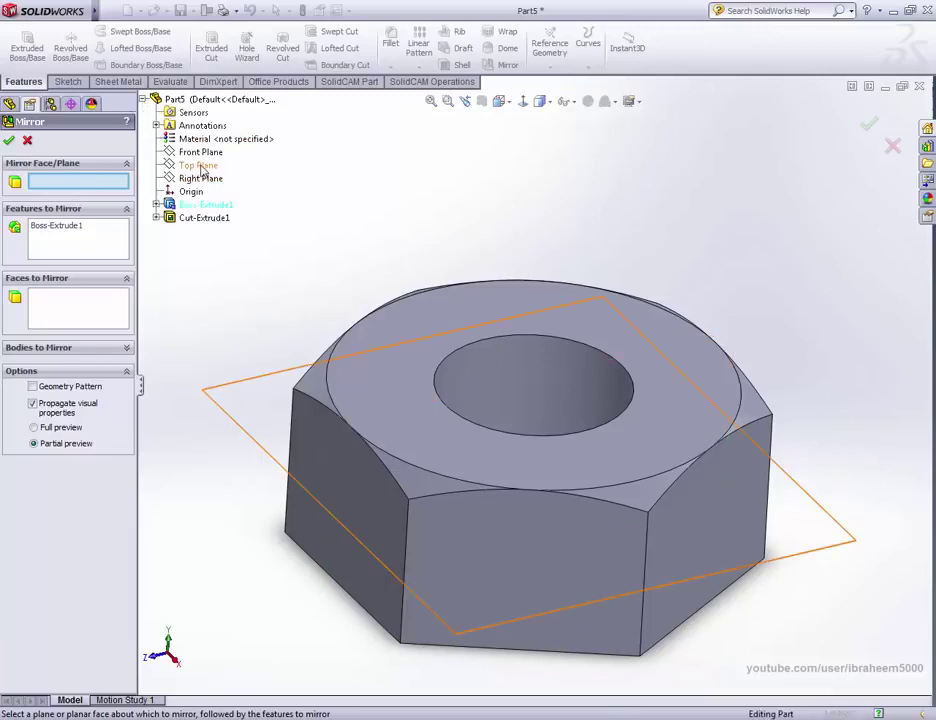
{"action": "left_click", "coordinate": [195, 165]}
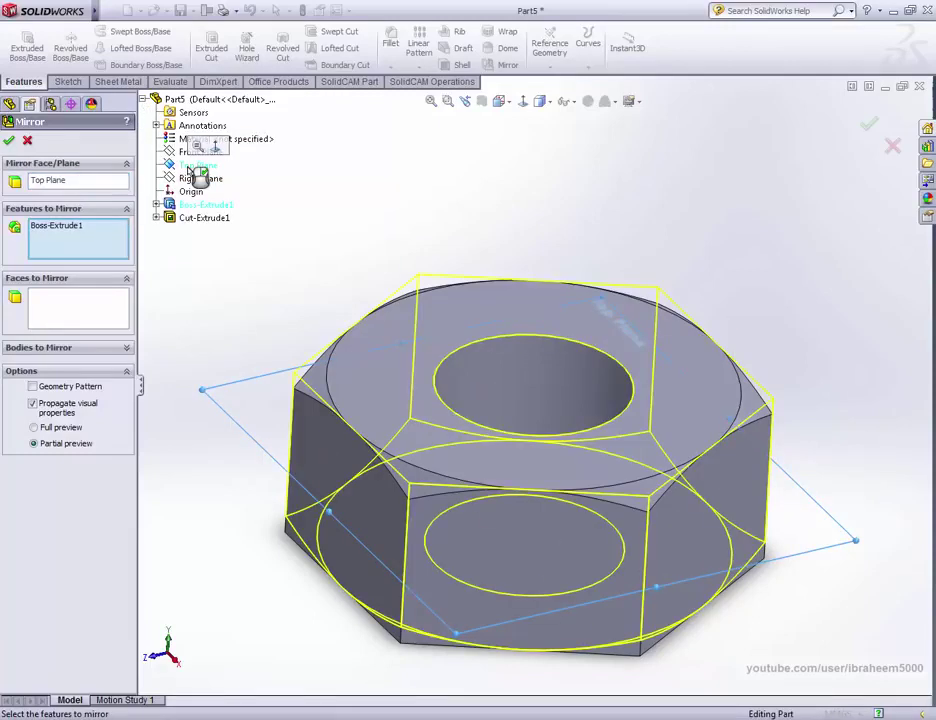
{"action": "right_click", "coordinate": [78, 227]}
{"action": "left_click", "coordinate": [94, 250]}
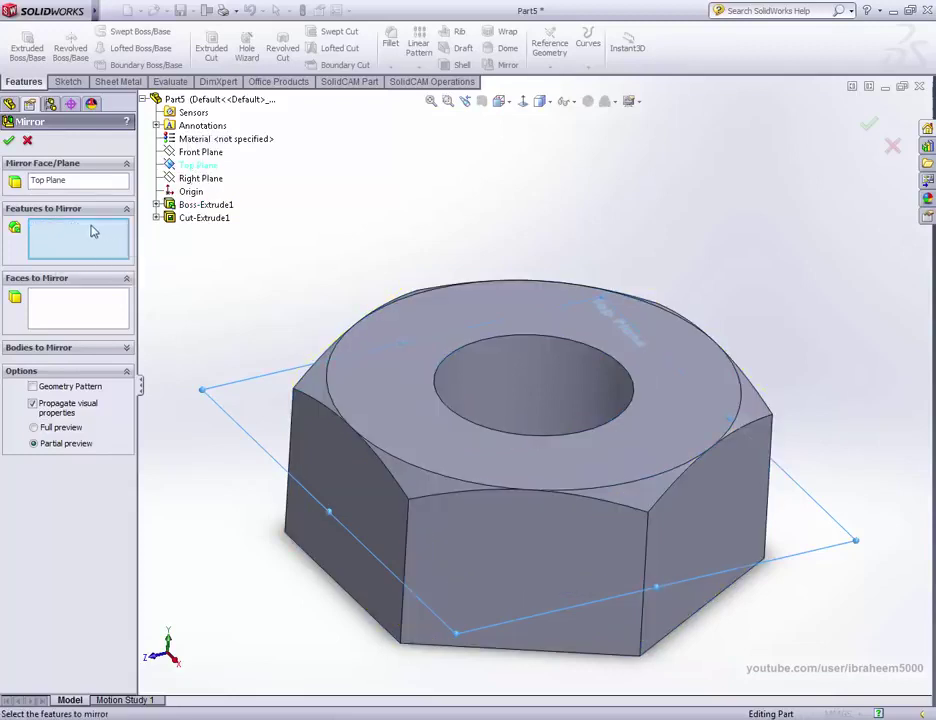
{"action": "left_click", "coordinate": [197, 222]}
{"action": "mouse_move", "coordinate": [522, 393]}
{"action": "middle_mouse_down"}
{"action": "mouse_move", "coordinate": [602, 286]}
{"action": "mouse_move", "coordinate": [573, 279]}
{"action": "mouse_move", "coordinate": [731, 397]}
{"action": "middle_mouse_up"}
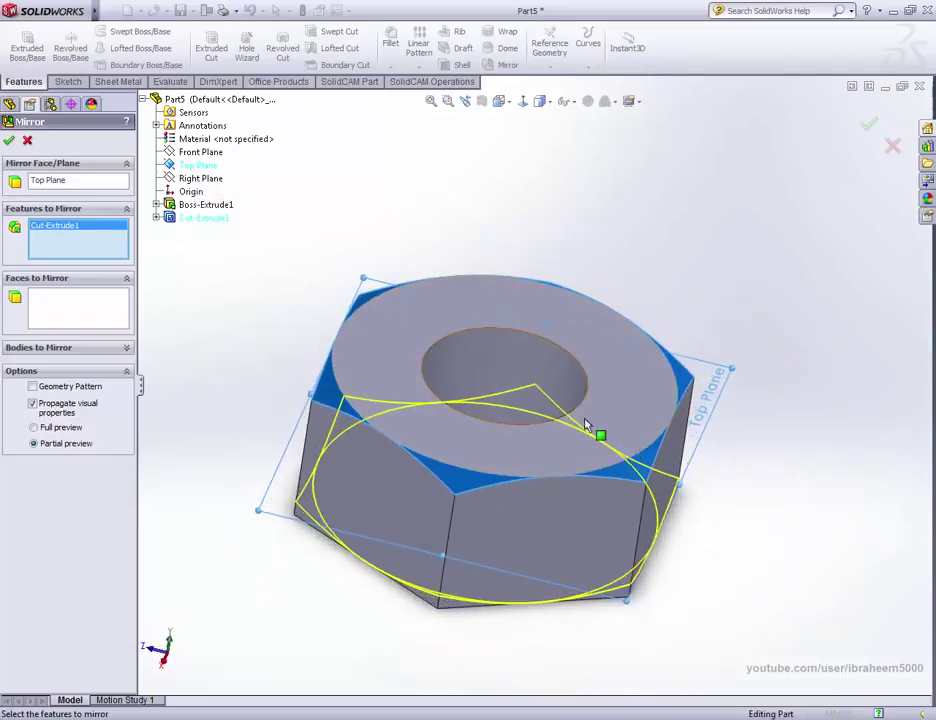
{"action": "left_click", "coordinate": [869, 124]}
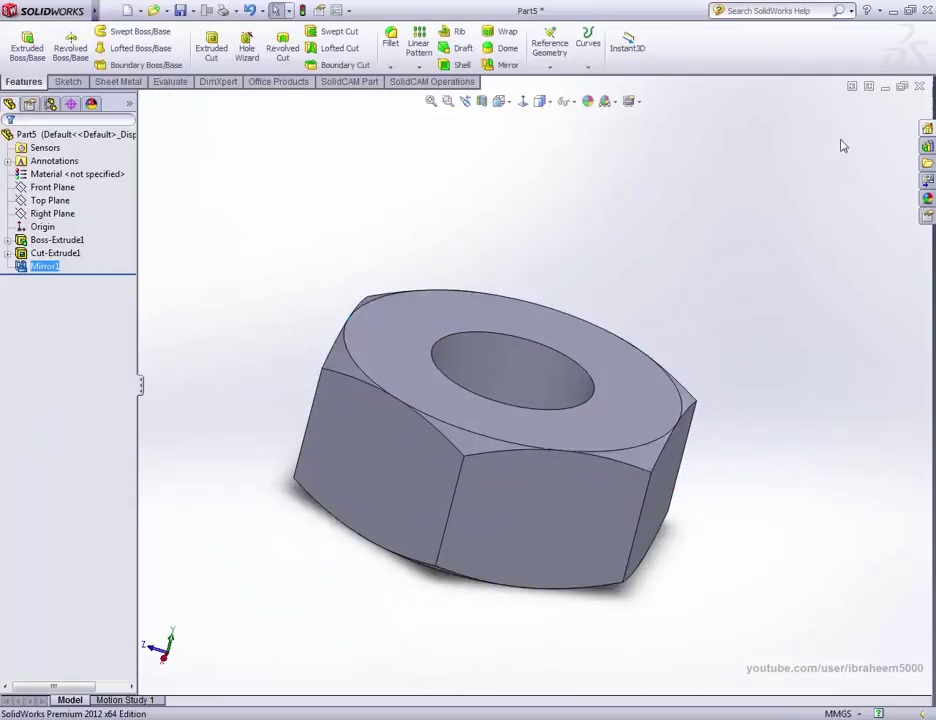
{"action": "mouse_move", "coordinate": [537, 412]}
{"action": "middle_mouse_down"}
{"action": "mouse_move", "coordinate": [549, 340]}
{"action": "mouse_move", "coordinate": [451, 532]}
{"action": "mouse_move", "coordinate": [493, 489]}
{"action": "middle_mouse_up"}
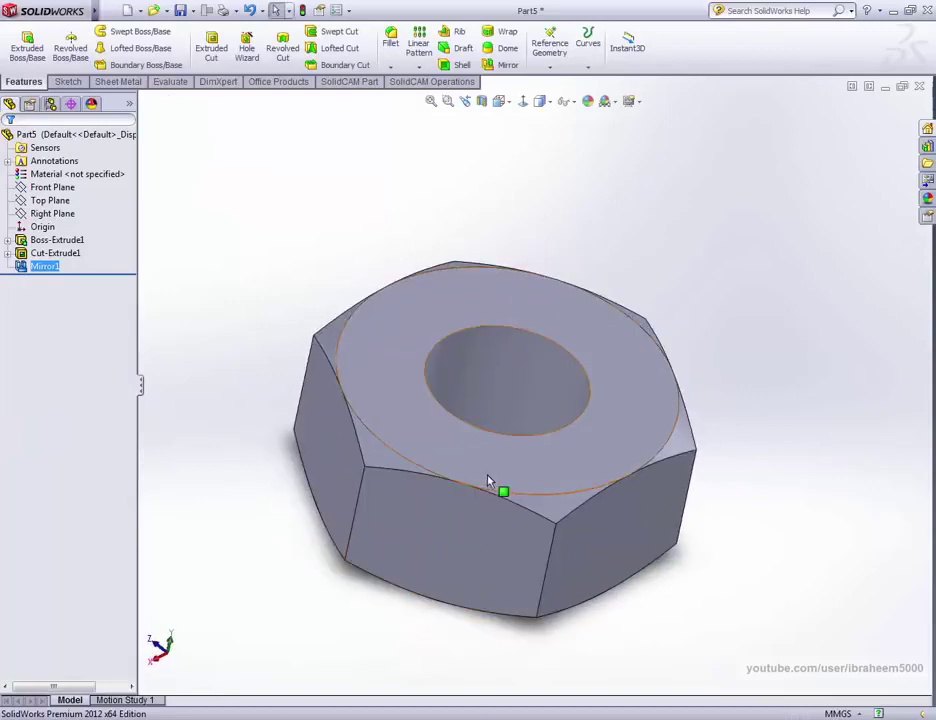
{"action": "left_click", "coordinate": [500, 101]}
{"action": "left_click", "coordinate": [539, 125]}
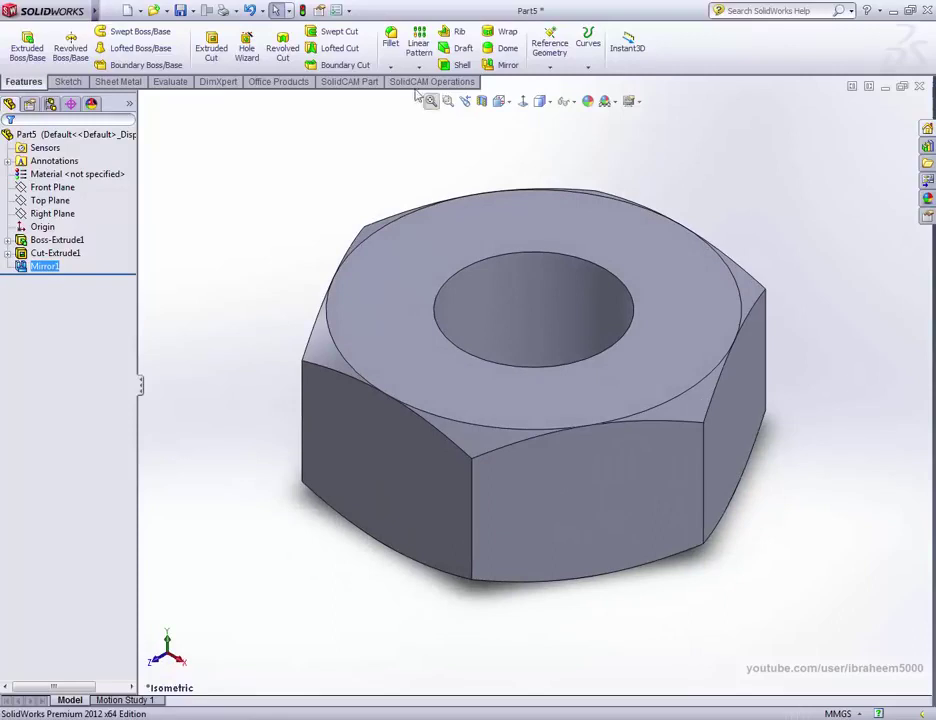
Chamfer the top and bottom bore edges at 0.50 mm by 45°
{"action": "left_click", "coordinate": [390, 67]}
{"action": "left_click", "coordinate": [416, 97]}
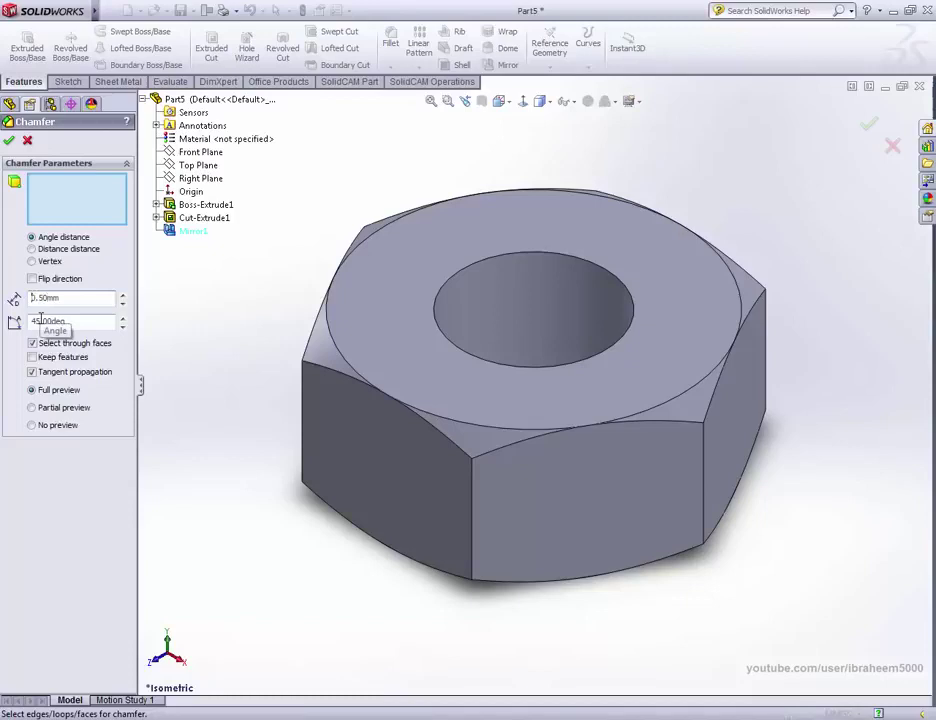
{"action": "left_click", "coordinate": [508, 260]}
{"action": "middle_click_drag", "start_coordinate": [568, 539], "coordinate": [583, 370]}
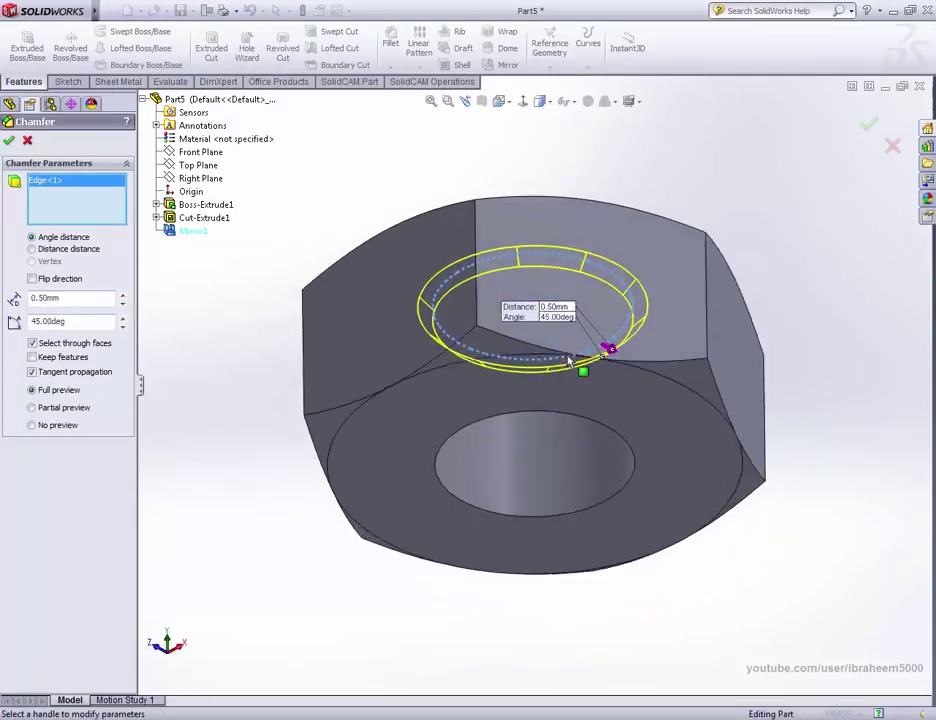
{"action": "left_click", "coordinate": [578, 424]}
{"action": "middle_click_drag", "start_coordinate": [578, 424], "coordinate": [722, 289]}
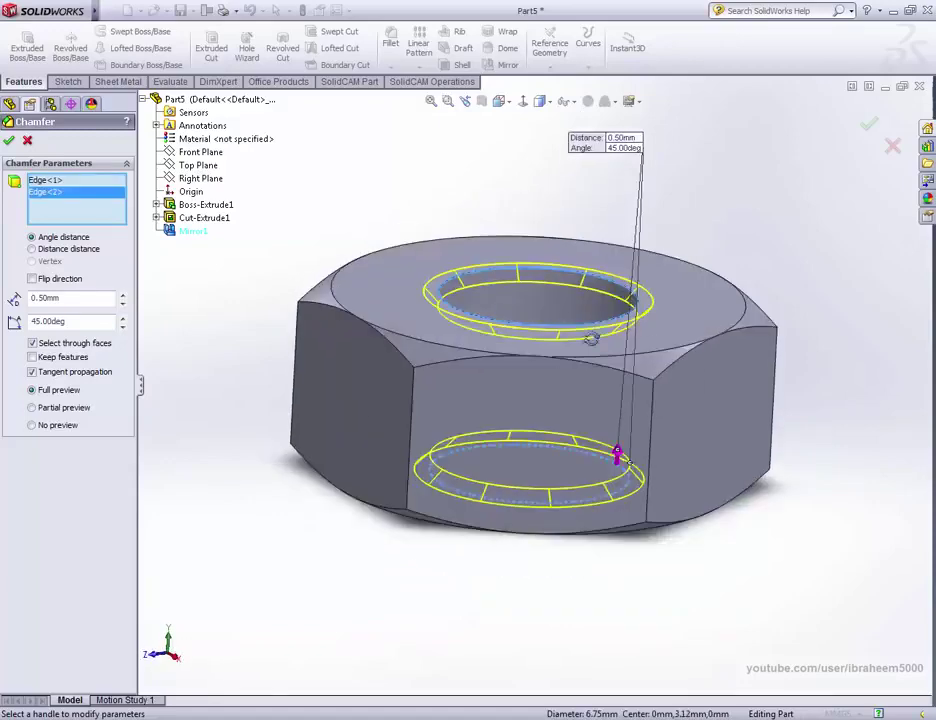
{"action": "left_click", "coordinate": [869, 124]}
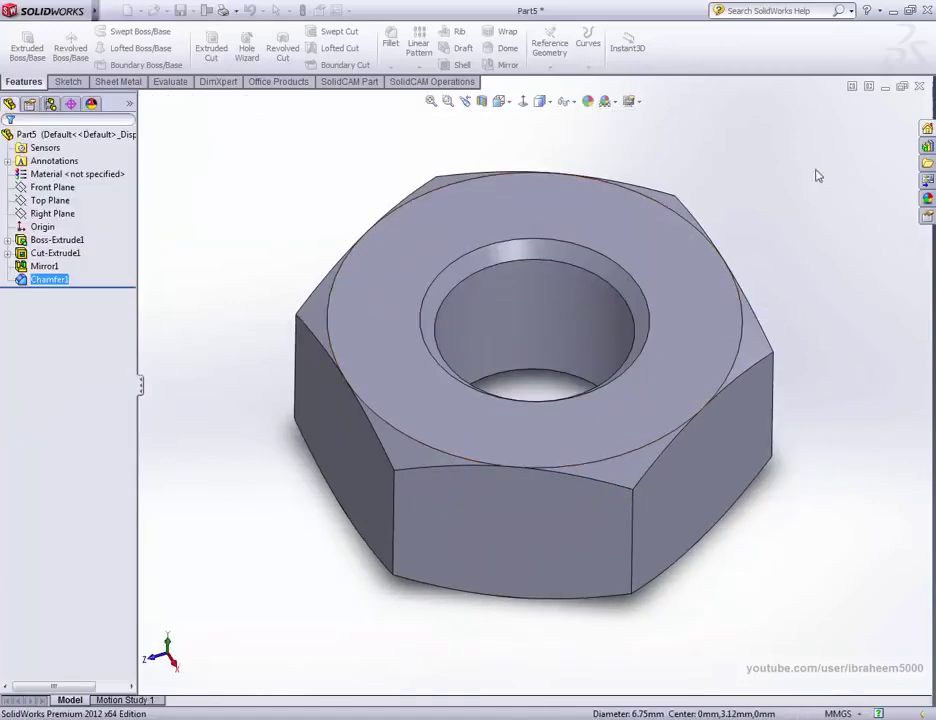
{"action": "left_click", "coordinate": [629, 421]}
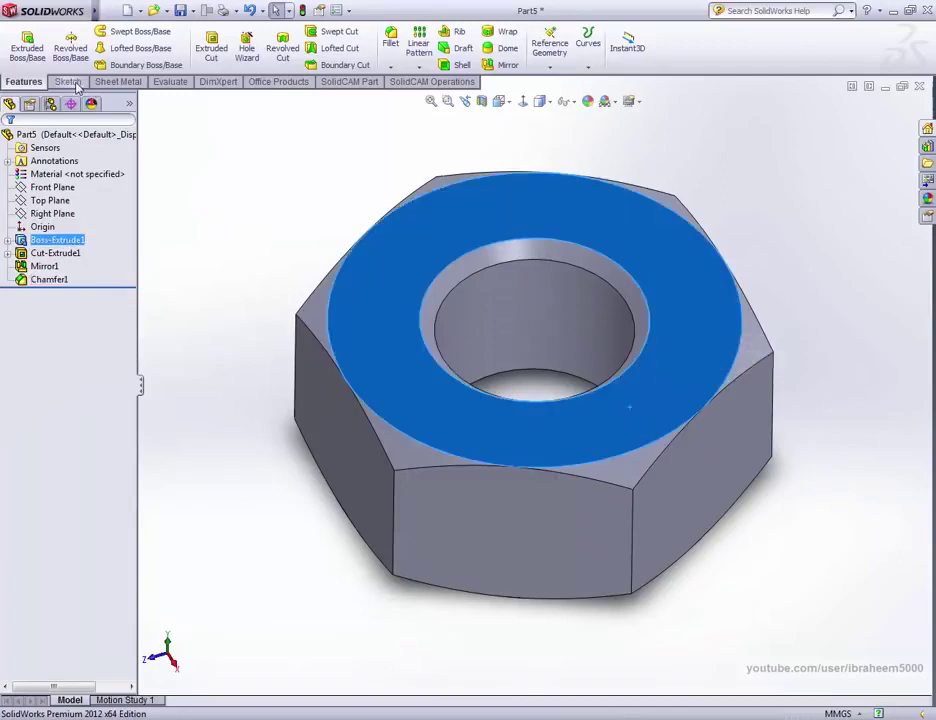
Sketch an origin-centred circle of radius 3.875 on the nut's top face
{"action": "left_click", "coordinate": [68, 81]}
{"action": "left_click", "coordinate": [117, 33]}
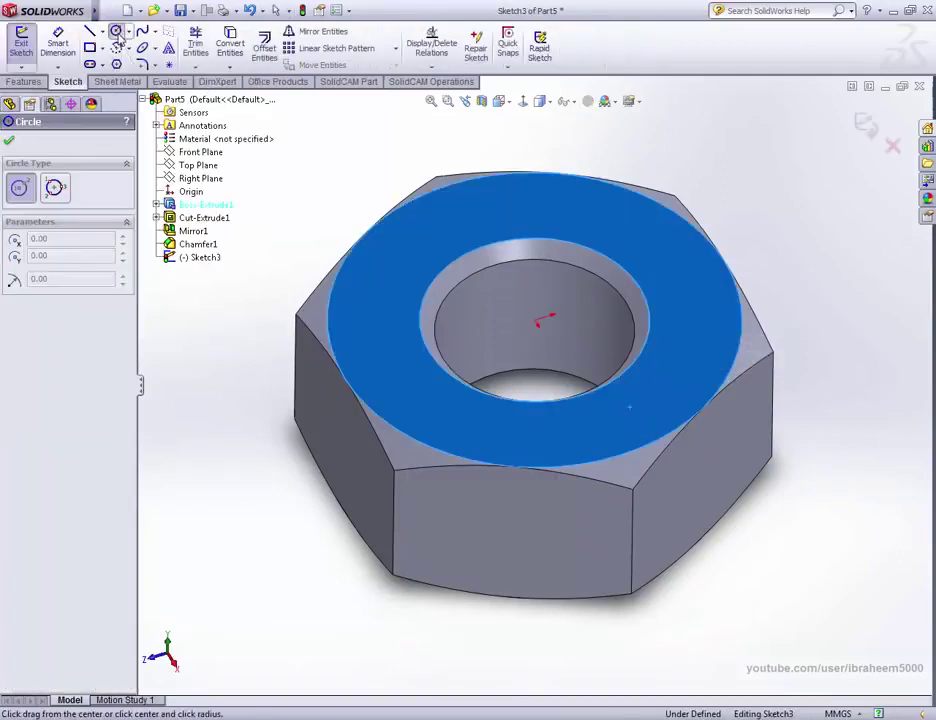
{"action": "left_click", "coordinate": [522, 100]}
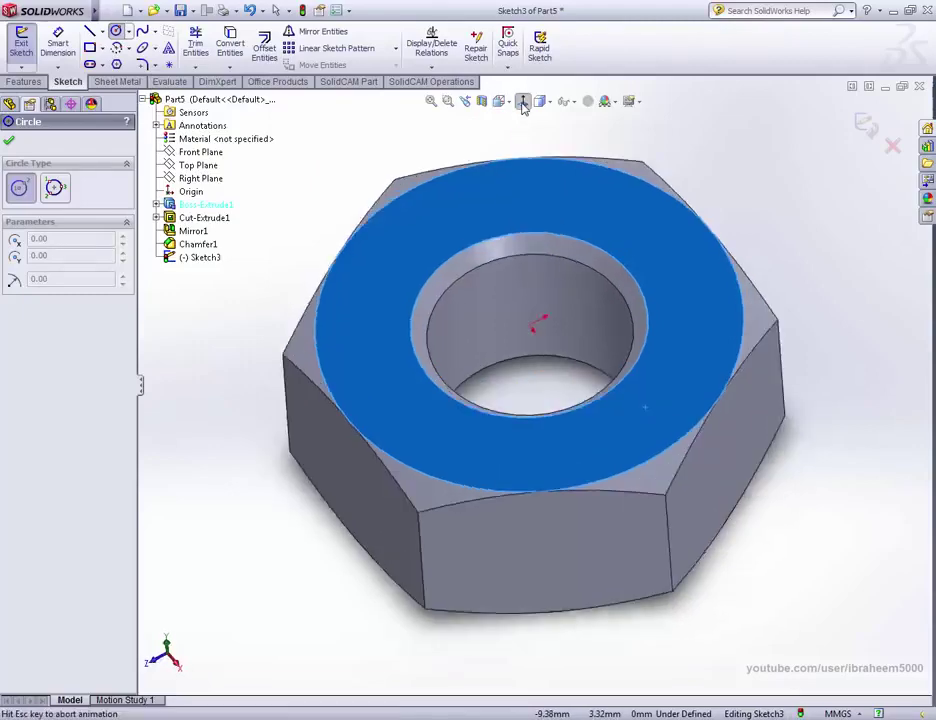
{"action": "left_click", "coordinate": [535, 385]}
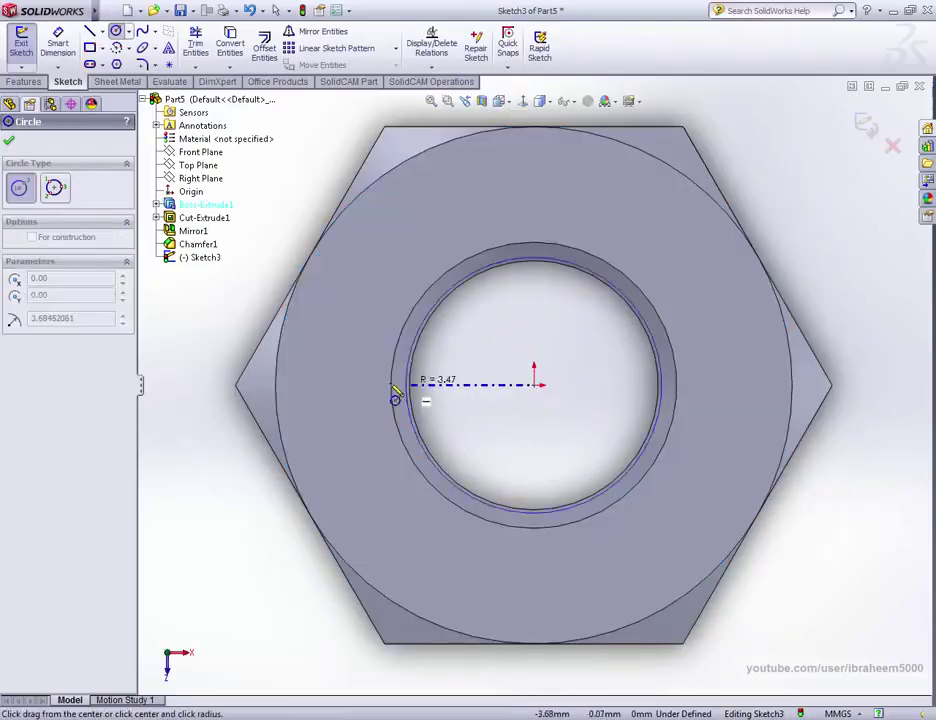
{"action": "left_click", "coordinate": [447, 289]}
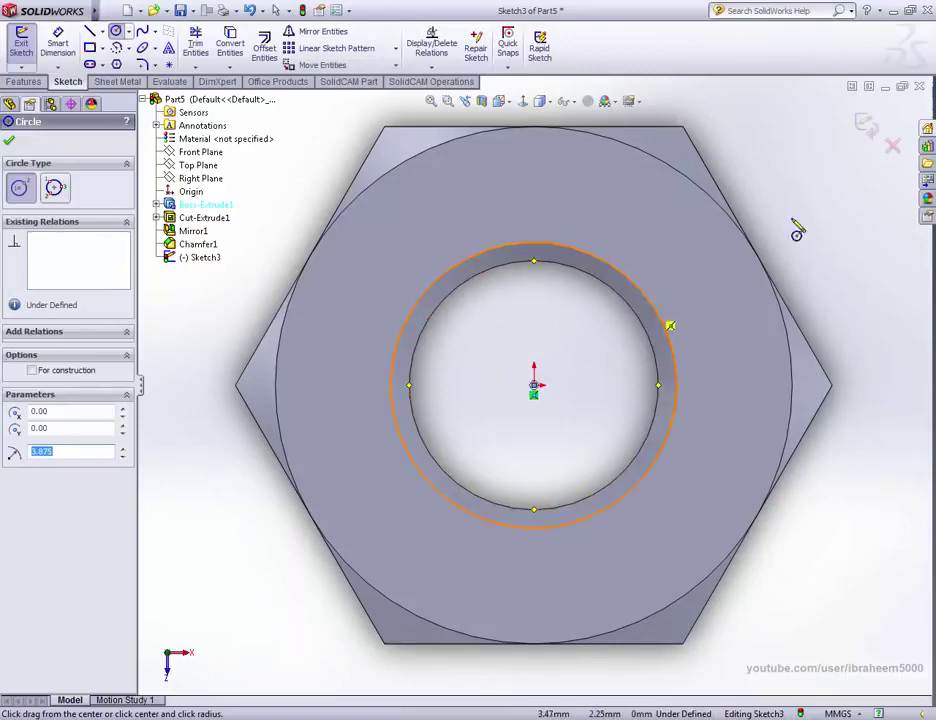
Tilt to a 3D view and show the Curves options on the Features tab
{"action": "middle_click_drag", "start_coordinate": [740, 338], "coordinate": [614, 195]}
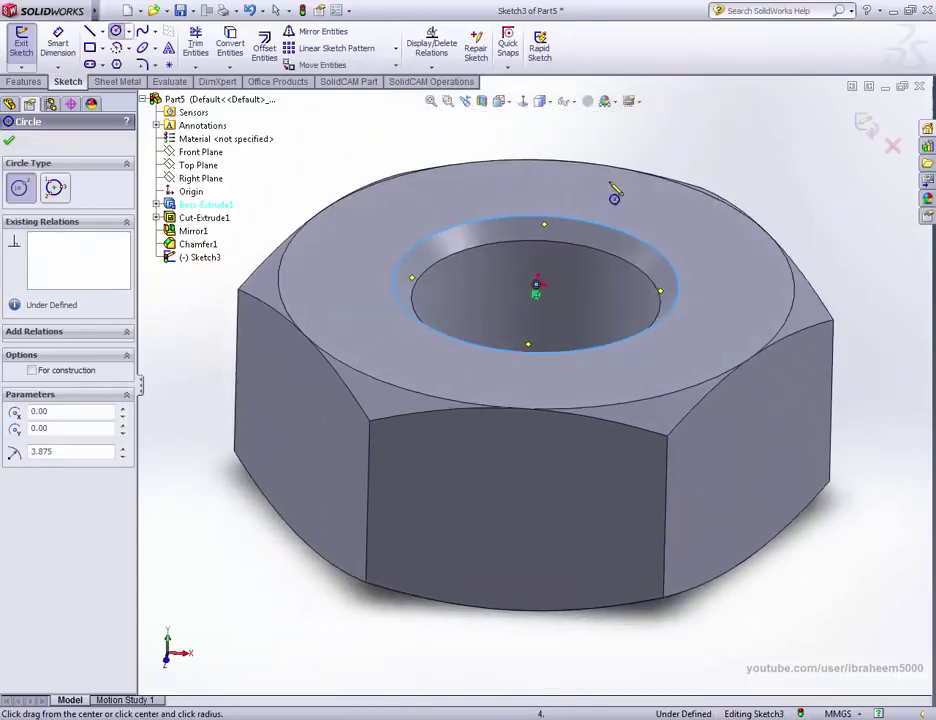
{"action": "left_click", "coordinate": [26, 82]}
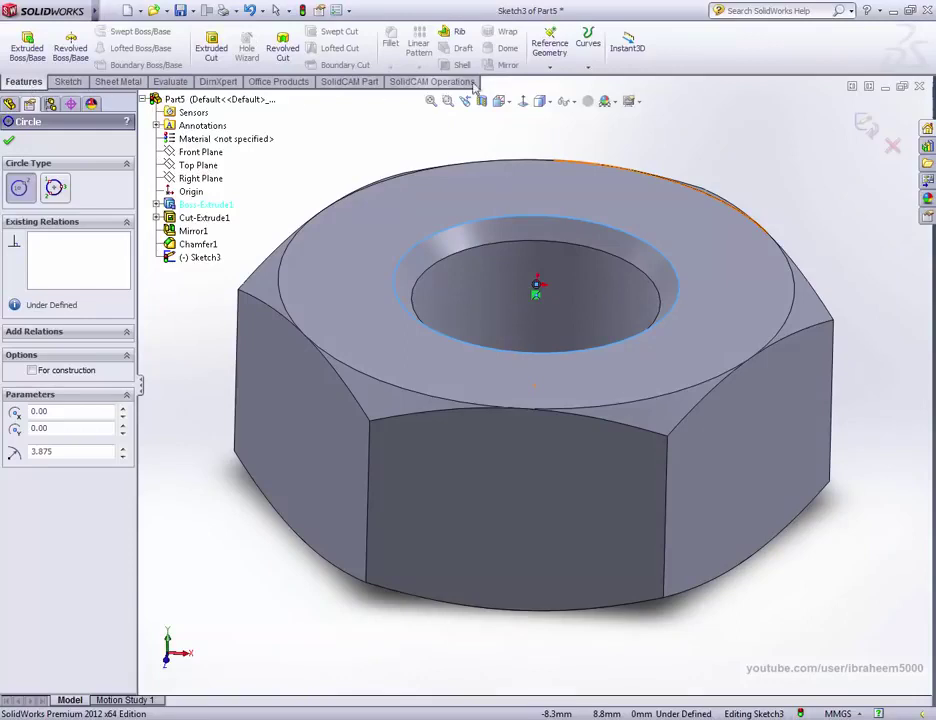
{"action": "left_click", "coordinate": [588, 44]}
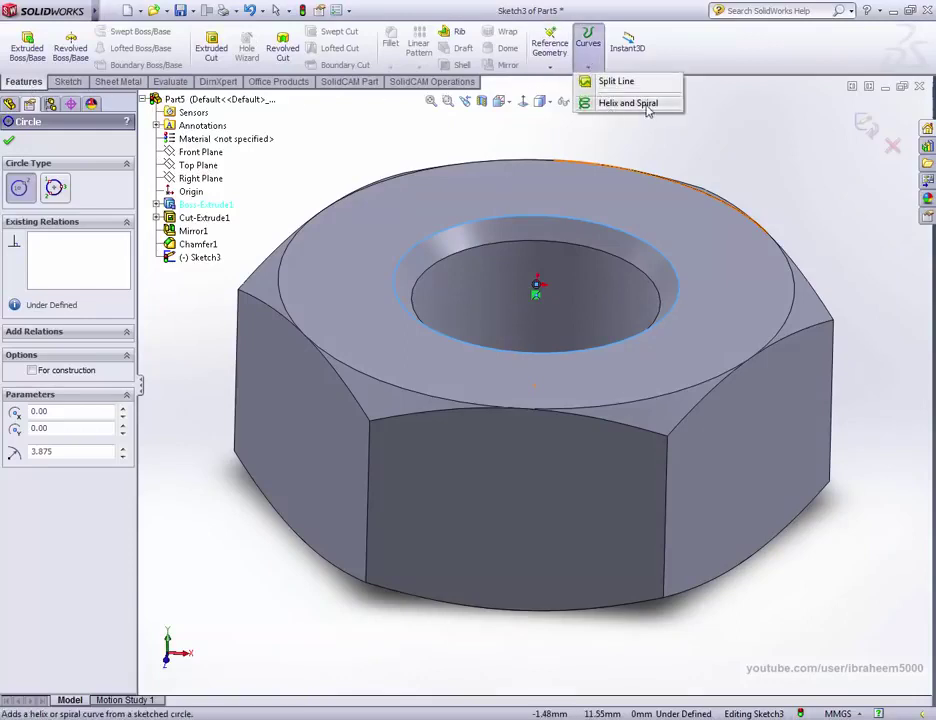
Create a reversed helix with 1.25 mm pitch, 0° start angle and 6 revolutions
{"action": "left_click", "coordinate": [628, 103]}
{"action": "key", "text": "f"}
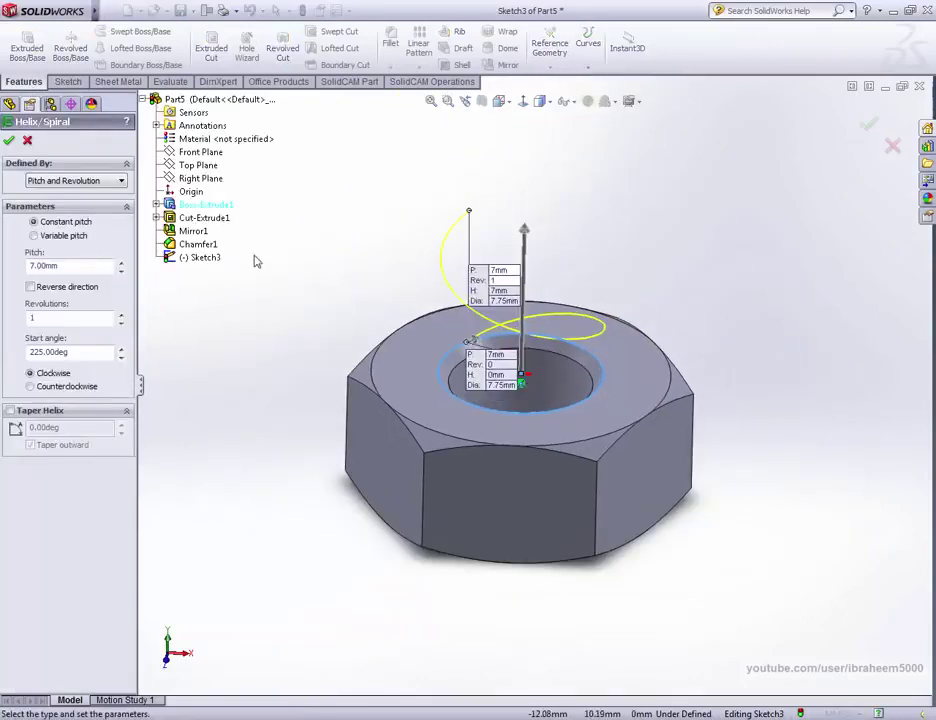
{"action": "left_click", "coordinate": [31, 287]}
{"action": "type", "text": "1.25"}
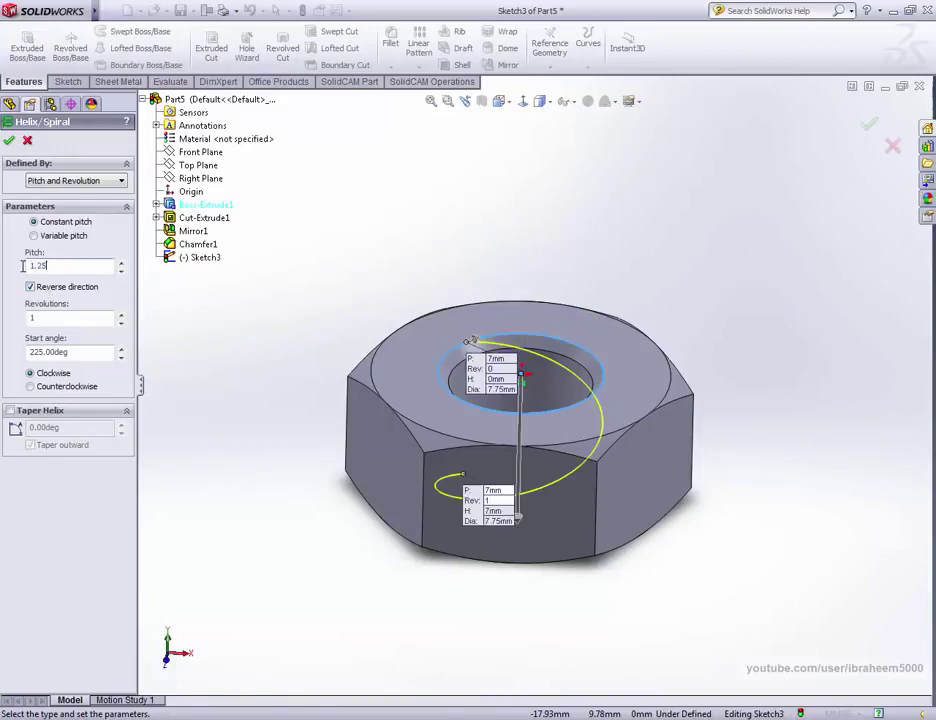
{"action": "key", "text": "Return"}
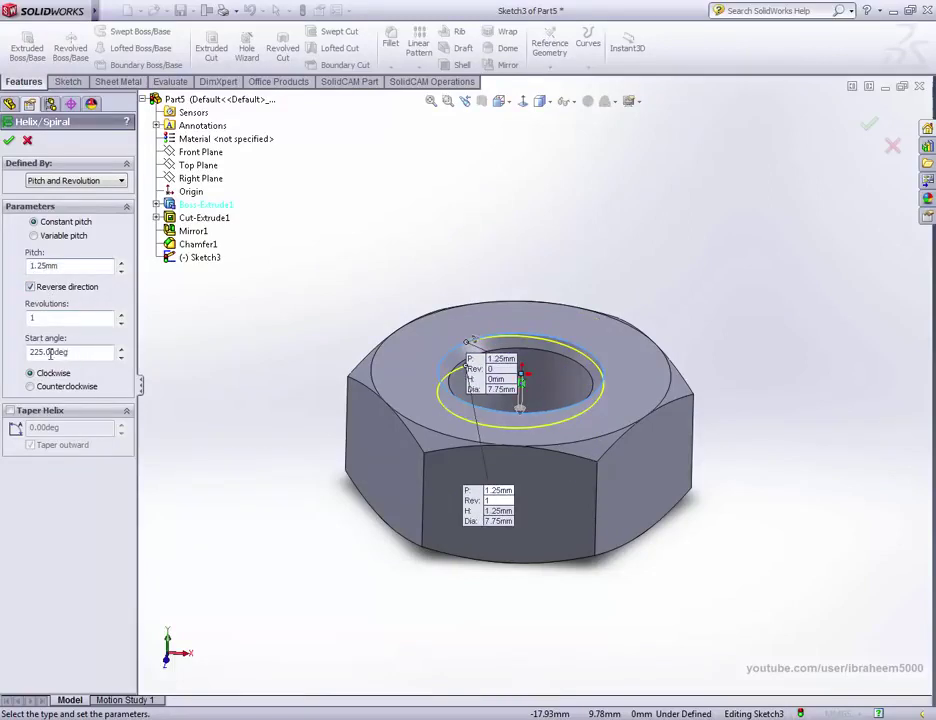
{"action": "double_click", "coordinate": [50, 353]}
{"action": "type", "text": "0"}
{"action": "key", "text": "Return"}
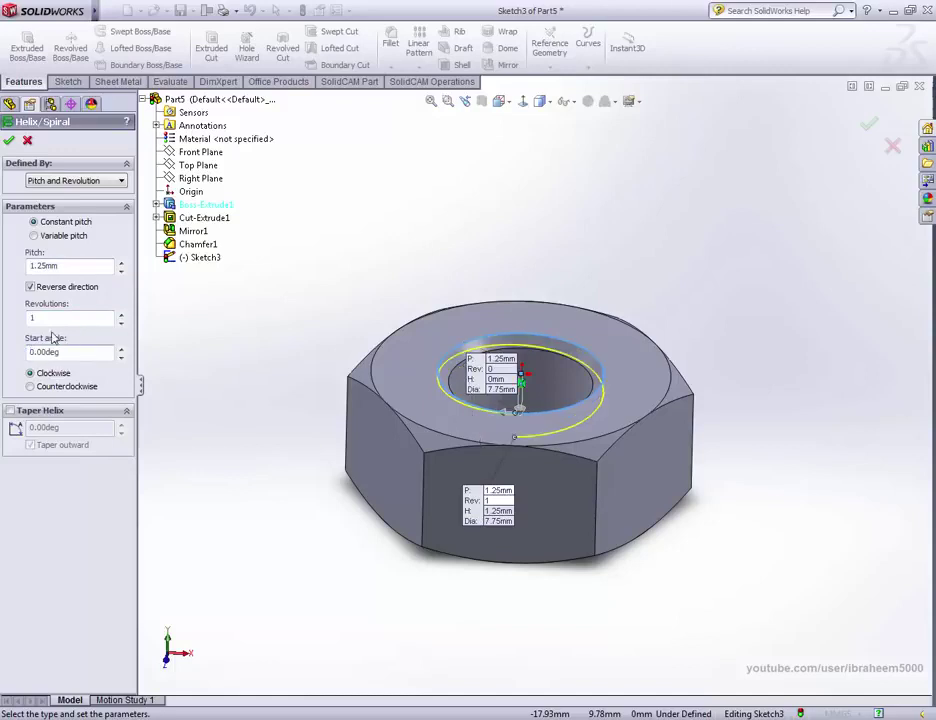
{"action": "left_click_drag", "start_coordinate": [124, 318], "coordinate": [124, 318]}
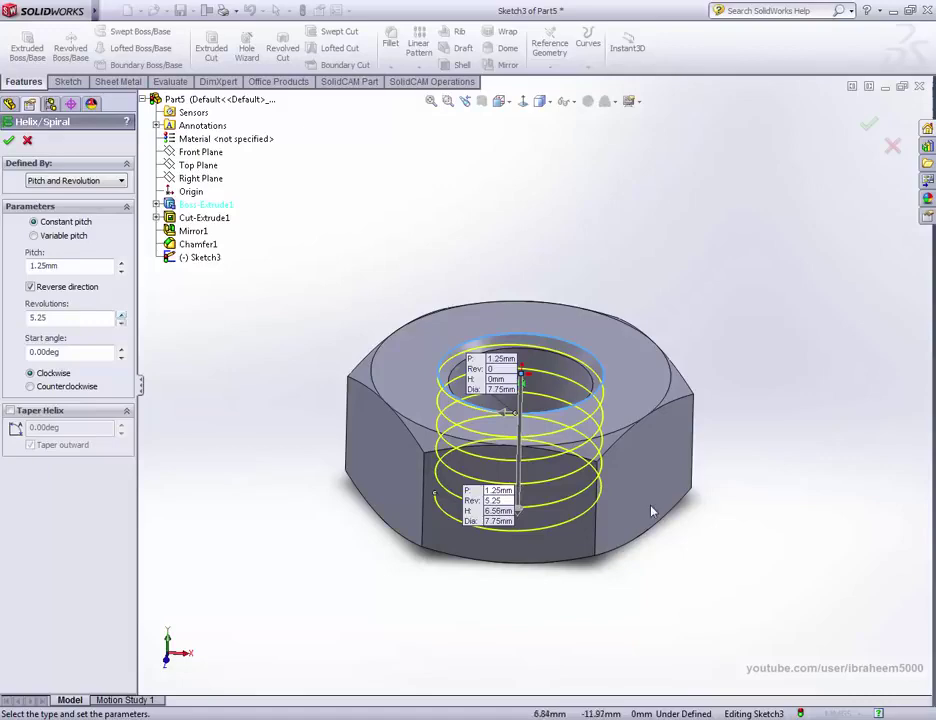
{"action": "middle_click_drag", "start_coordinate": [651, 512], "coordinate": [143, 351]}
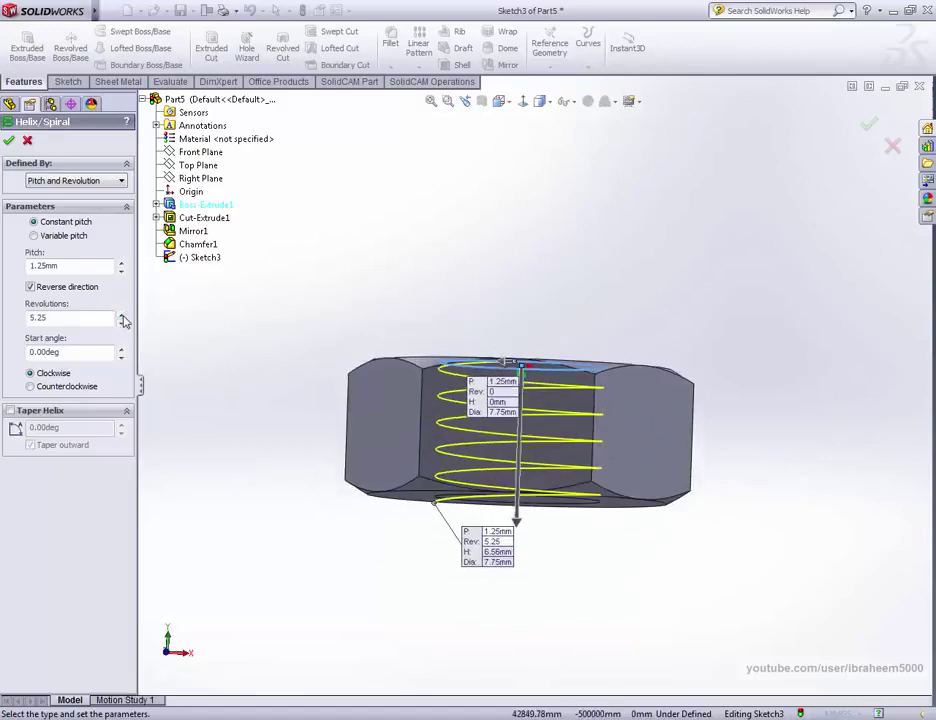
{"action": "left_click_drag", "start_coordinate": [124, 318], "coordinate": [124, 318]}
{"action": "mouse_move", "coordinate": [553, 452]}
{"action": "middle_mouse_down"}
{"action": "mouse_move", "coordinate": [541, 483]}
{"action": "mouse_move", "coordinate": [660, 310]}
{"action": "middle_mouse_up"}
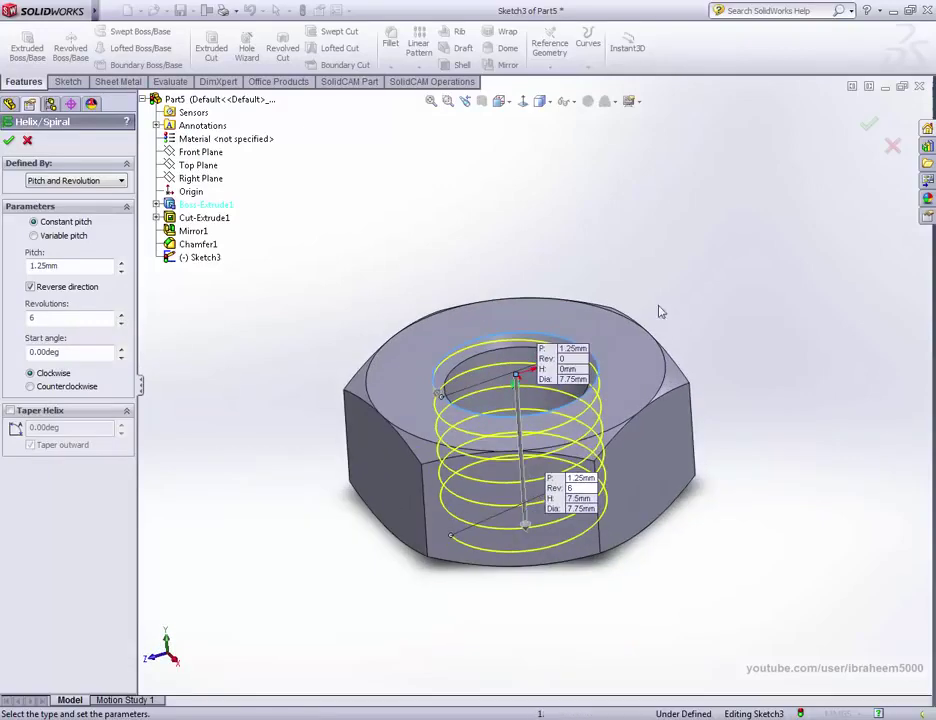
{"action": "left_click", "coordinate": [868, 126]}
{"action": "mouse_move", "coordinate": [648, 379]}
{"action": "middle_mouse_down"}
{"action": "mouse_move", "coordinate": [553, 451]}
{"action": "mouse_move", "coordinate": [664, 244]}
{"action": "middle_mouse_up"}
{"action": "middle_click_drag", "start_coordinate": [564, 453], "coordinate": [454, 381]}
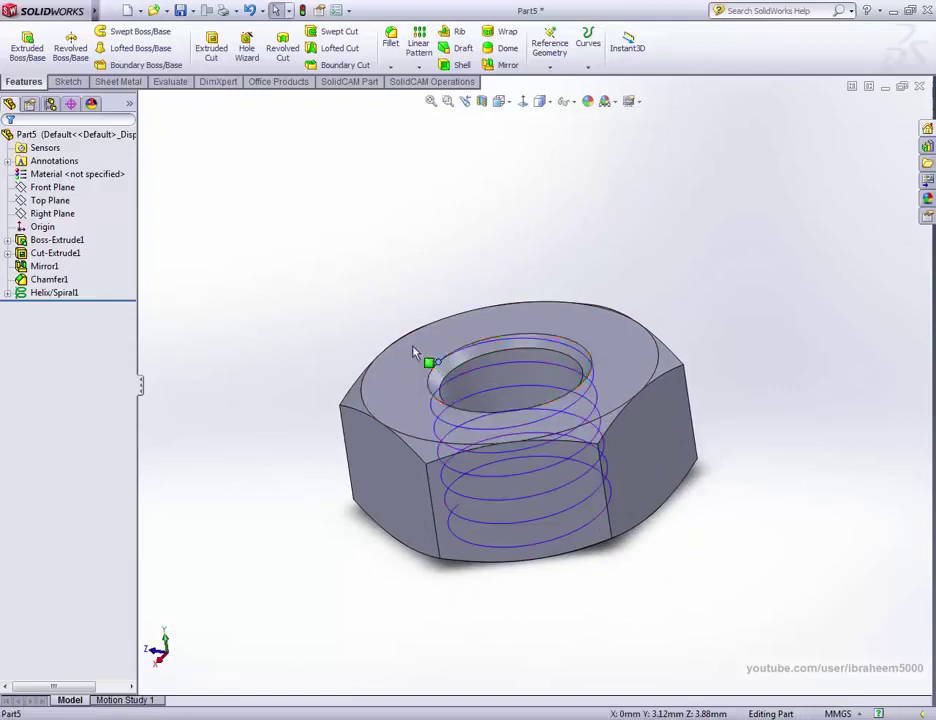
Turn the Right Plane normal to the view, zoom in, and bring up the Sketch tools
{"action": "left_click", "coordinate": [61, 215]}
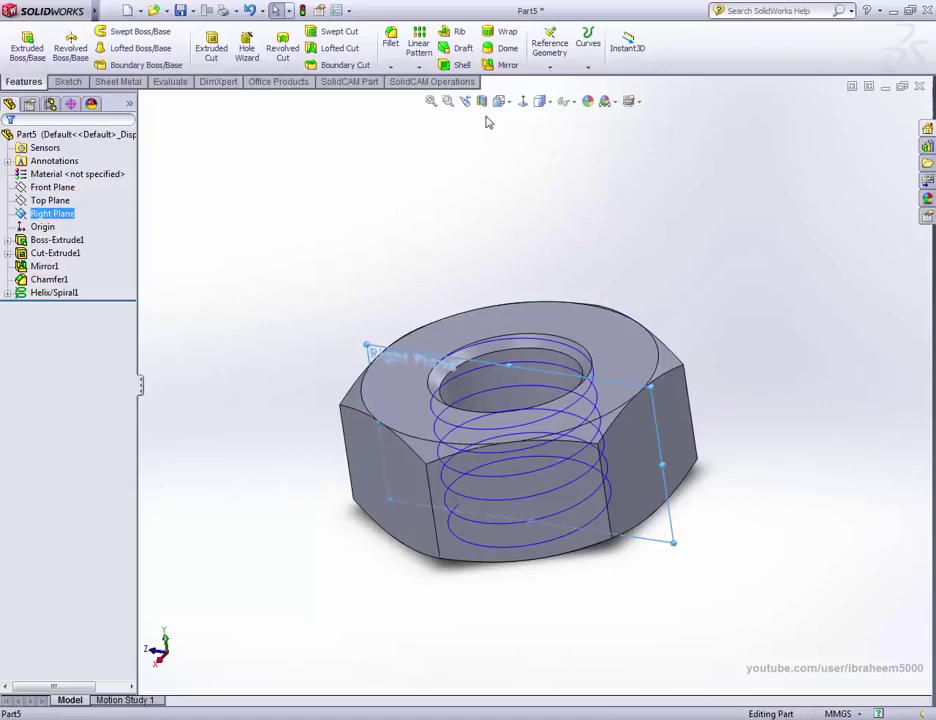
{"action": "left_click", "coordinate": [522, 101]}
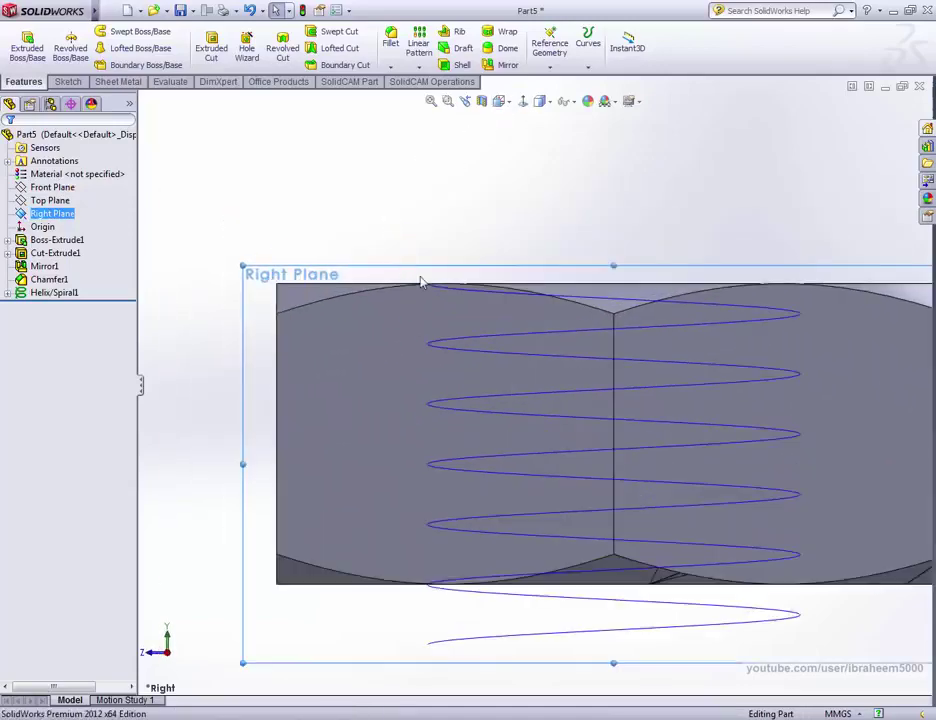
{"action": "scroll", "coordinate": [421, 282], "scroll_direction": "down", "scroll_amount": 4}
{"action": "scroll", "coordinate": [481, 274], "scroll_direction": "down", "scroll_amount": 2}
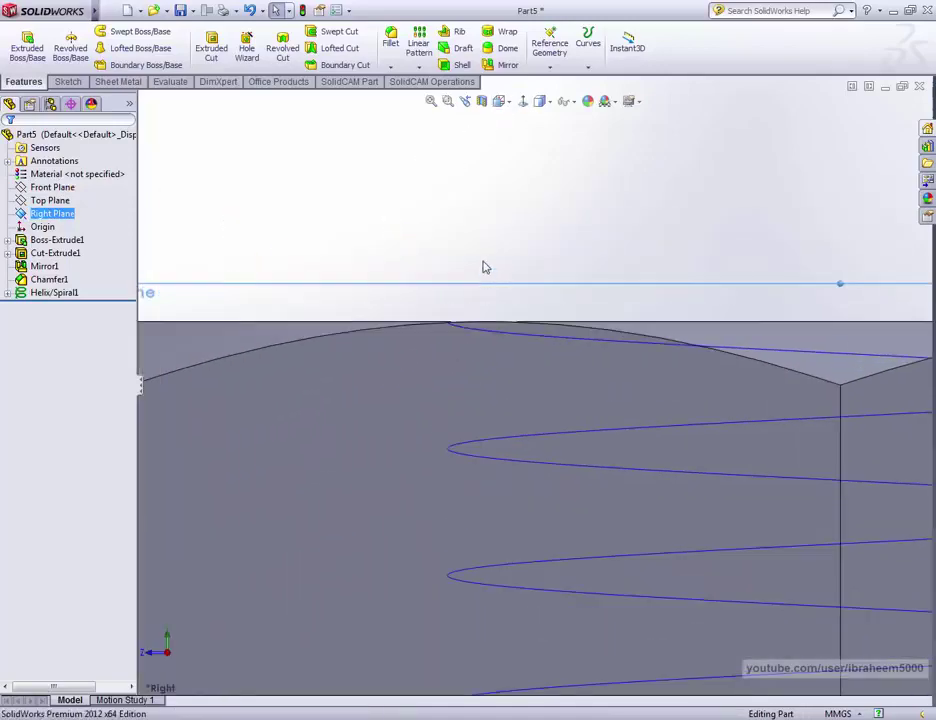
{"action": "left_click", "coordinate": [68, 82]}
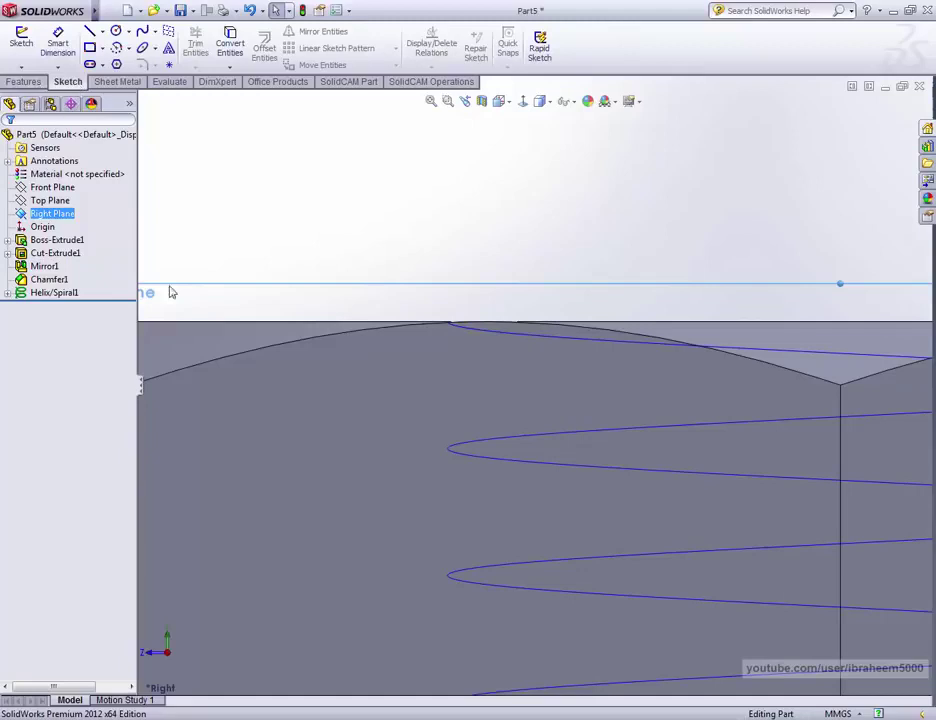
Check the hex-nut dimension table and Acme thread drawing in Chrome, then return to SolidWorks
{"action": "left_click", "coordinate": [188, 425]}
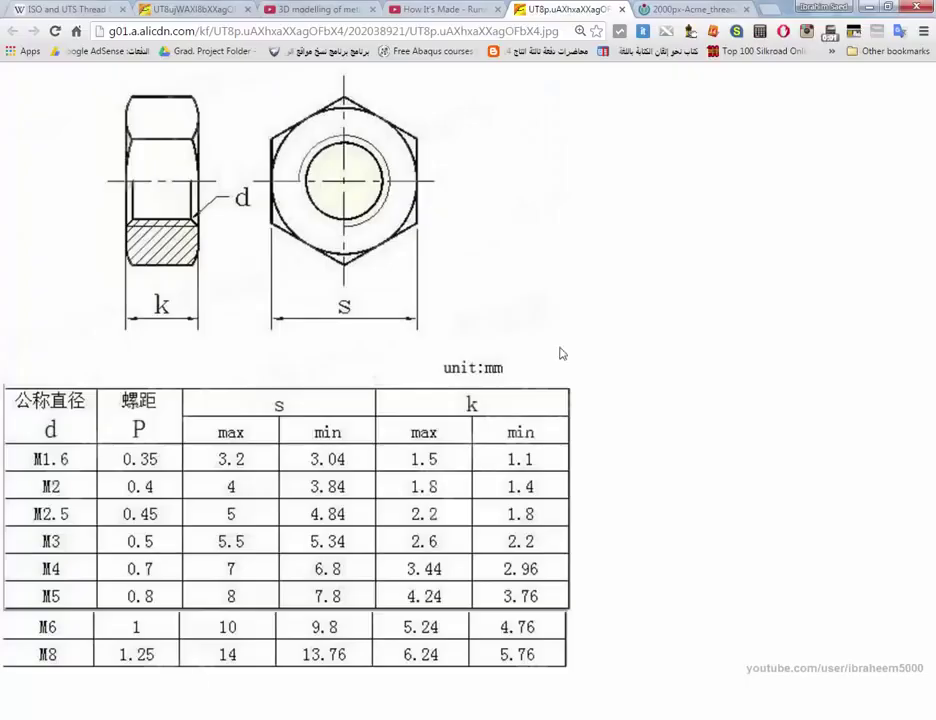
{"action": "left_click", "coordinate": [707, 7]}
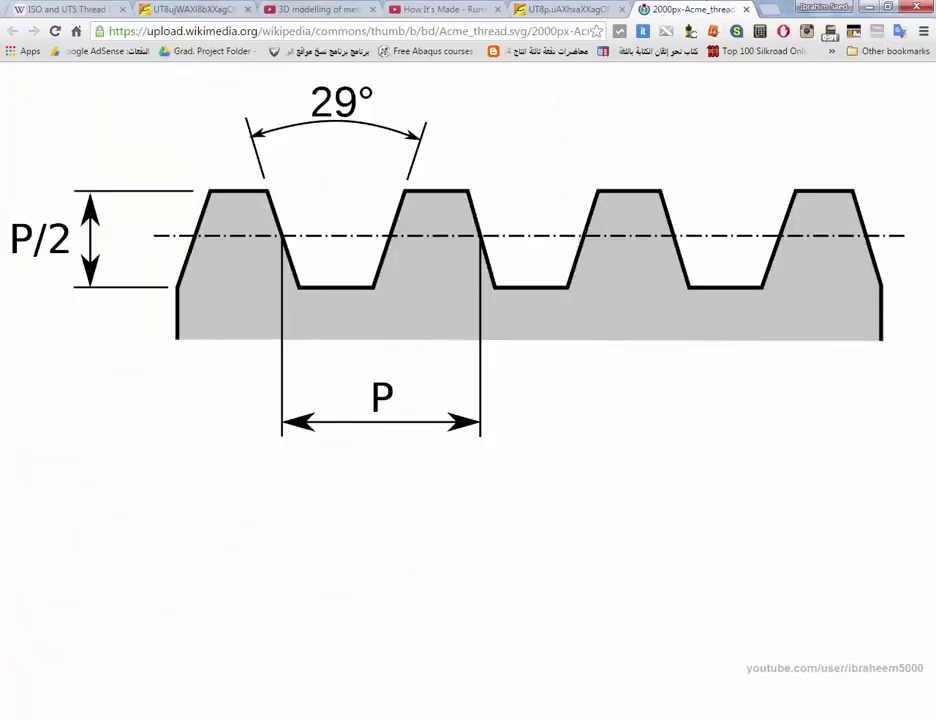
{"action": "key", "text": "alt+Tab"}
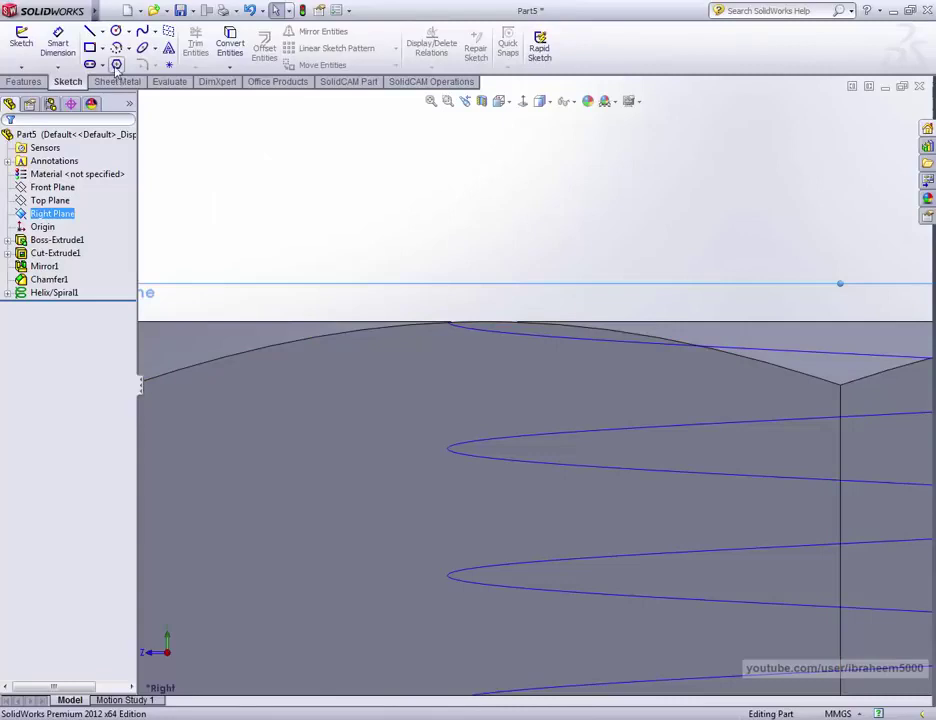
Draw a closed four-sided trapezoid outline for the thread tooth on the Right Plane
{"action": "left_click", "coordinate": [90, 31]}
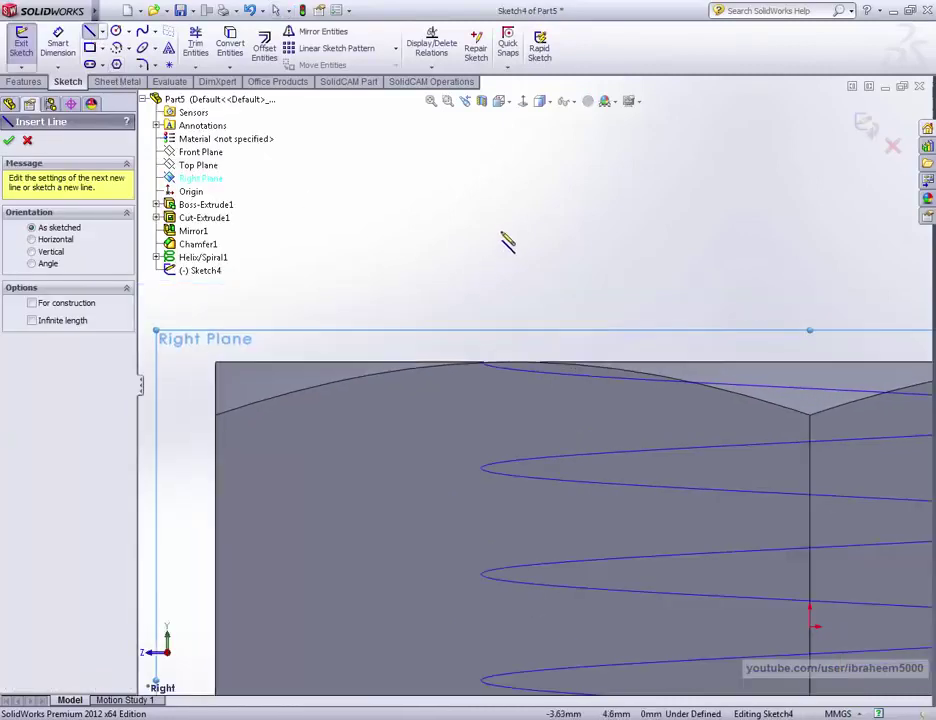
{"action": "left_click", "coordinate": [494, 213]}
{"action": "left_click", "coordinate": [443, 247]}
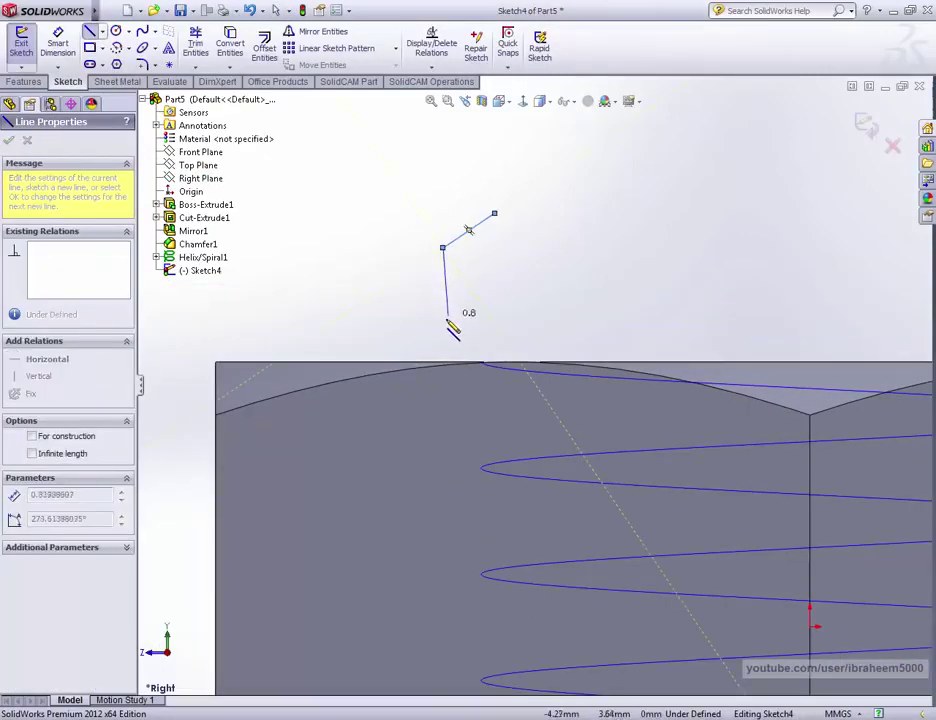
{"action": "left_click", "coordinate": [443, 321]}
{"action": "left_click", "coordinate": [494, 331]}
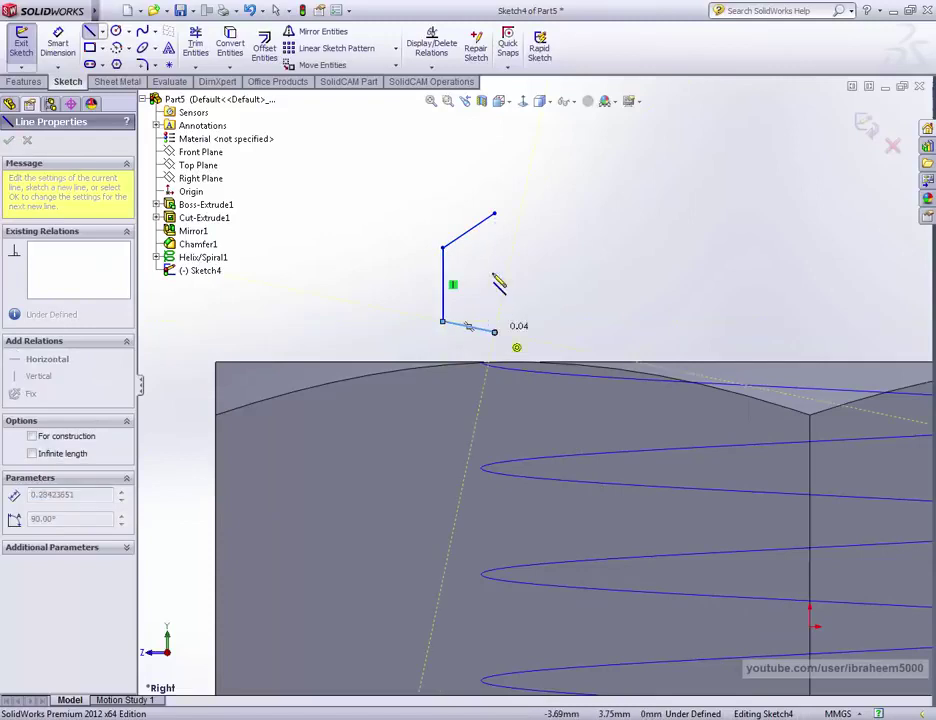
{"action": "left_click", "coordinate": [495, 214]}
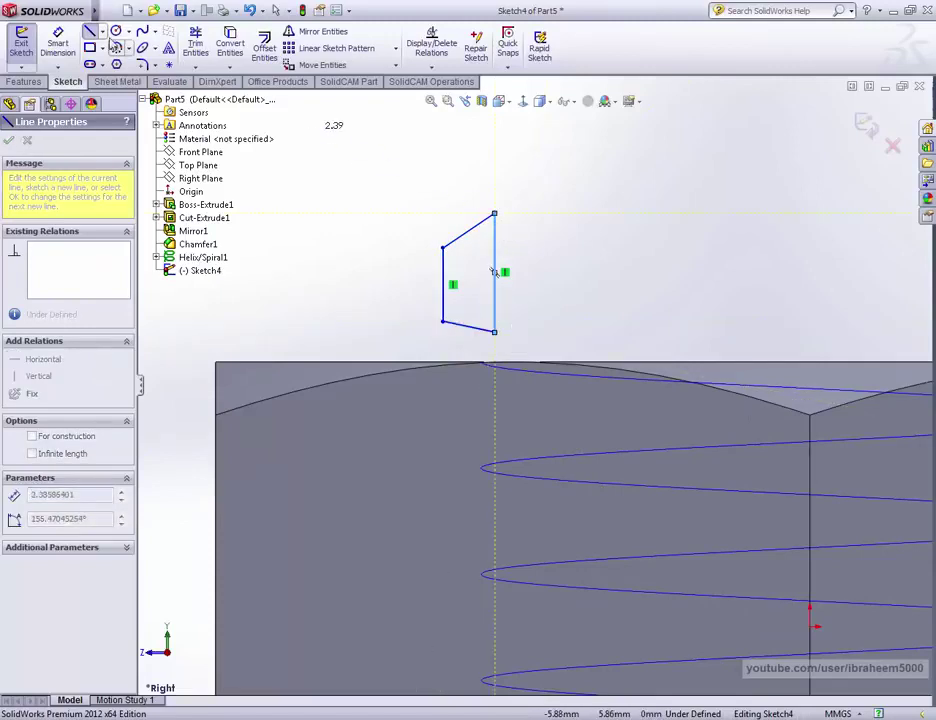
Add two centerlines joining opposite edge midpoints of the trapezoid
{"action": "left_click", "coordinate": [101, 31]}
{"action": "left_click", "coordinate": [120, 59]}
{"action": "scroll", "coordinate": [466, 251], "scroll_direction": "down", "scroll_amount": 5}
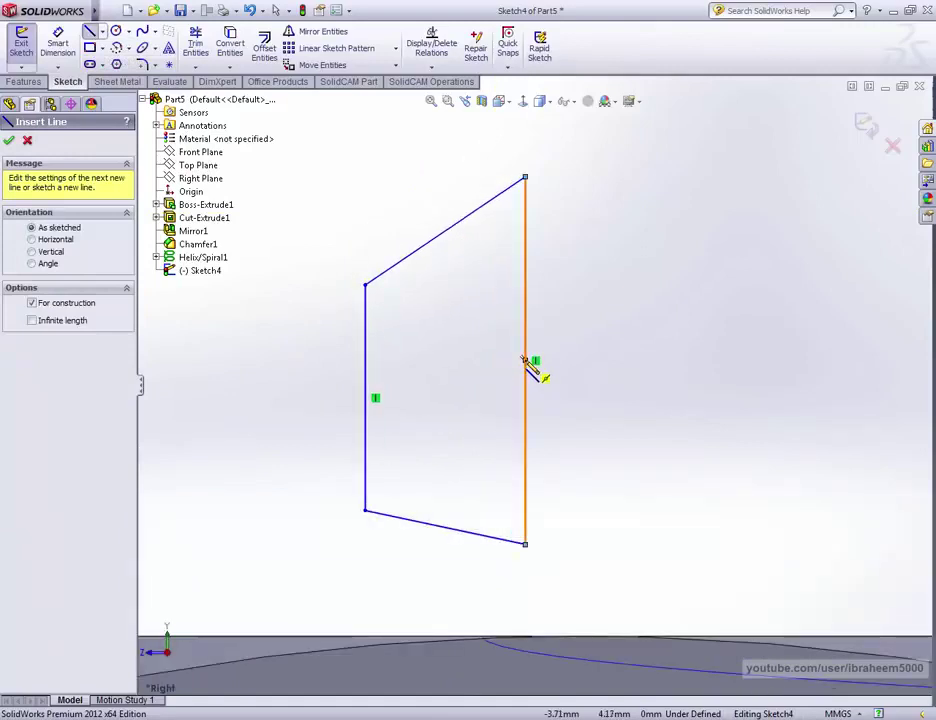
{"action": "left_click", "coordinate": [524, 361]}
{"action": "left_click", "coordinate": [368, 398]}
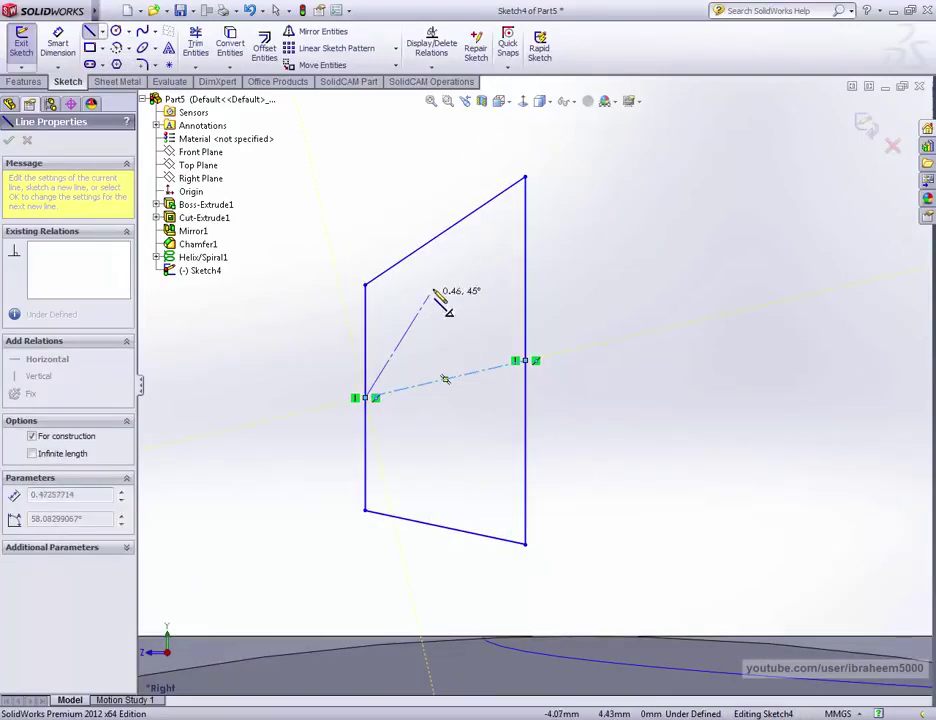
{"action": "key", "text": "Escape"}
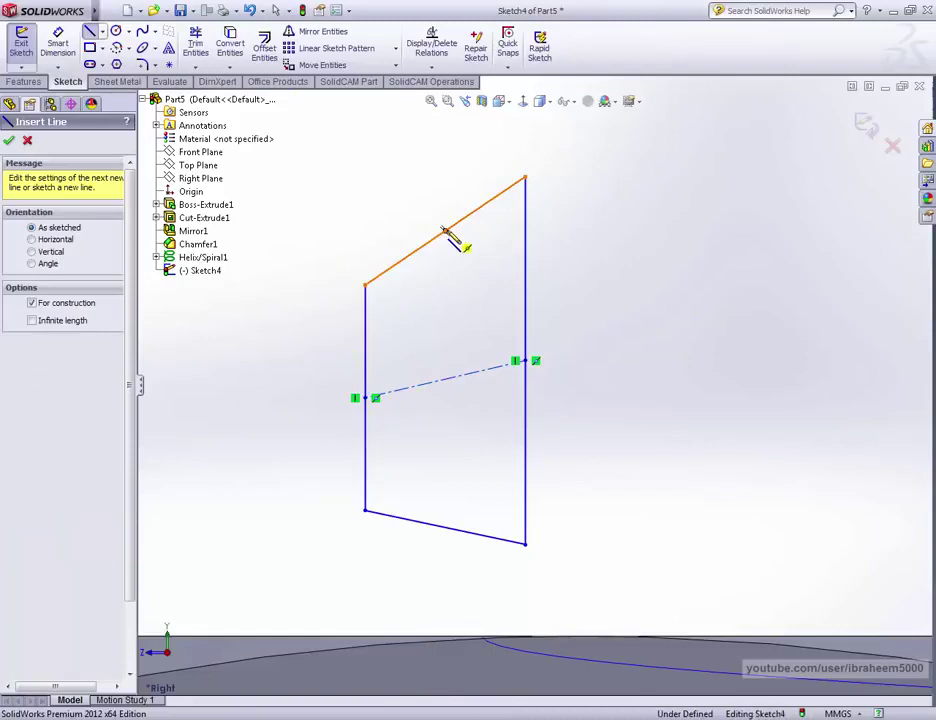
{"action": "left_click", "coordinate": [445, 232]}
{"action": "left_click", "coordinate": [445, 525]}
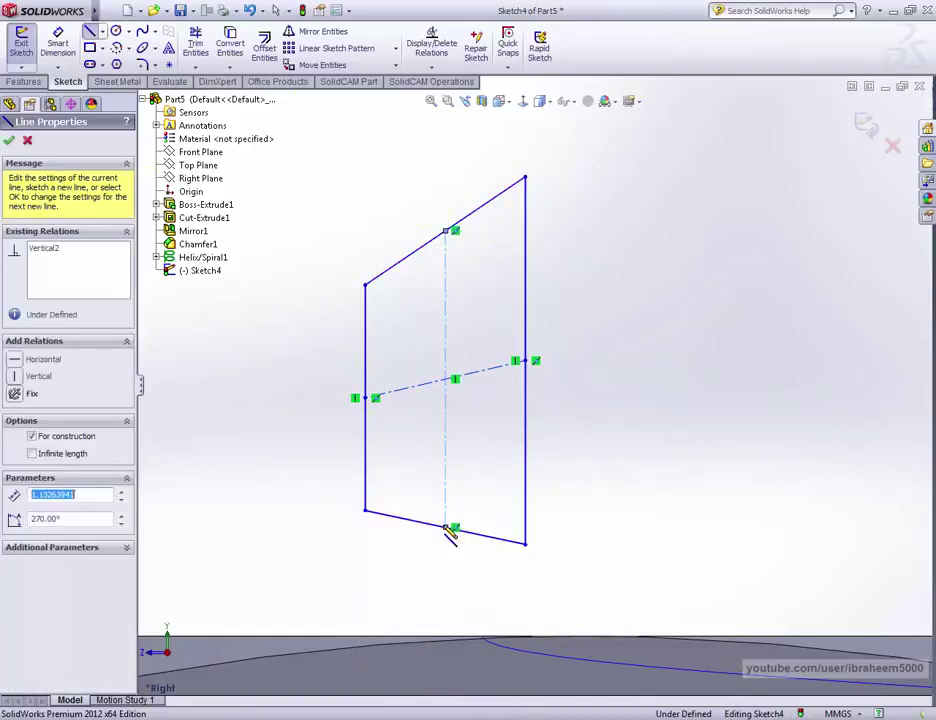
{"action": "key", "text": "Escape"}
{"action": "key", "text": "Escape"}
Make the cross centerline horizontal and drag the top-right corner to reshape the profile
{"action": "left_click", "coordinate": [486, 370]}
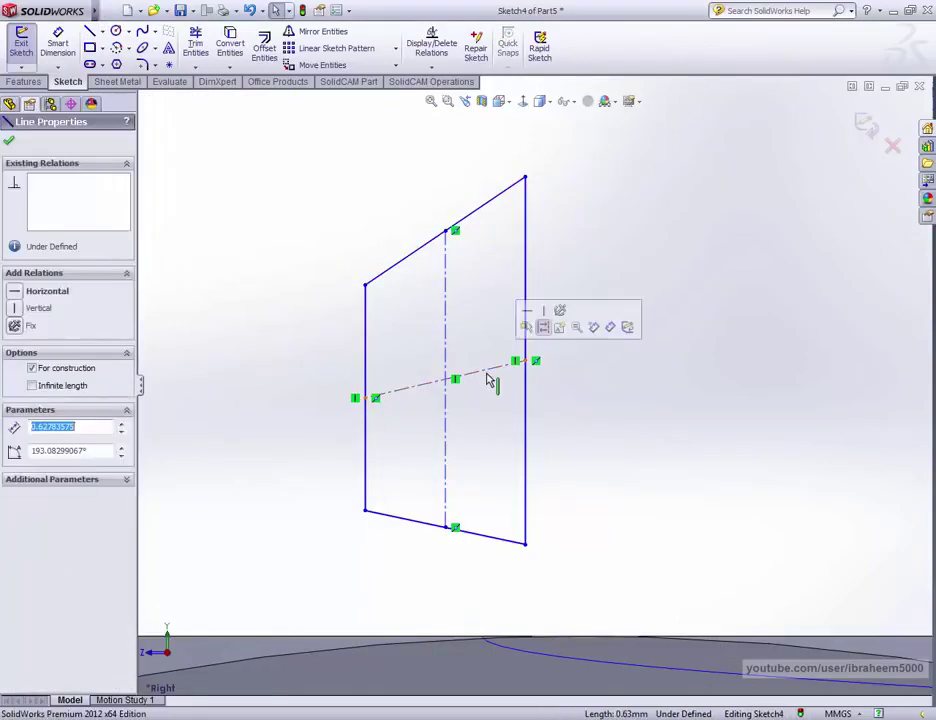
{"action": "left_click", "coordinate": [527, 310]}
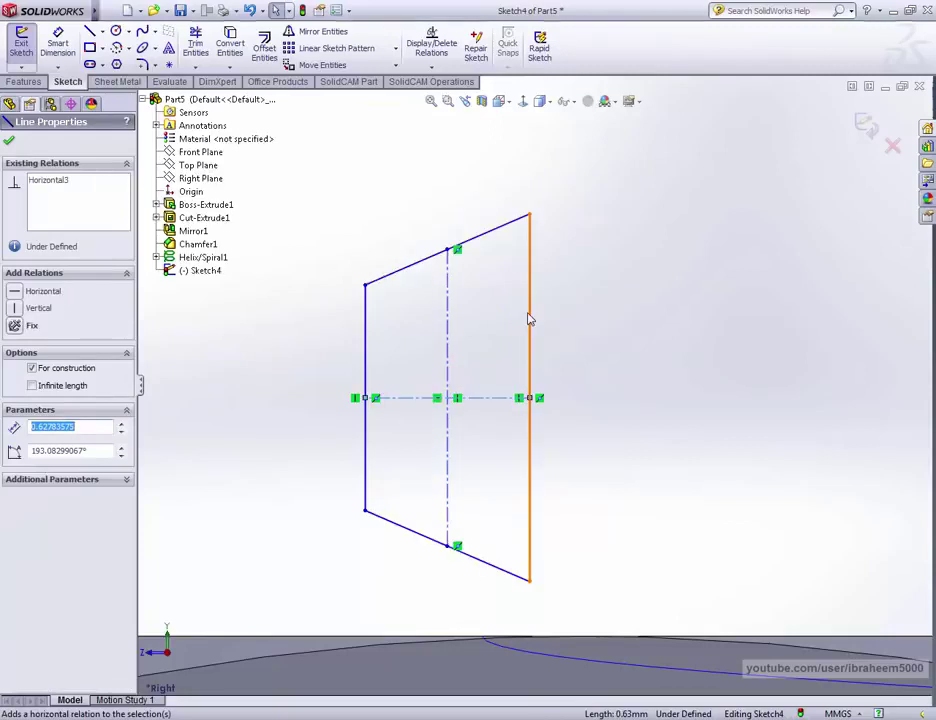
{"action": "left_click", "coordinate": [449, 324]}
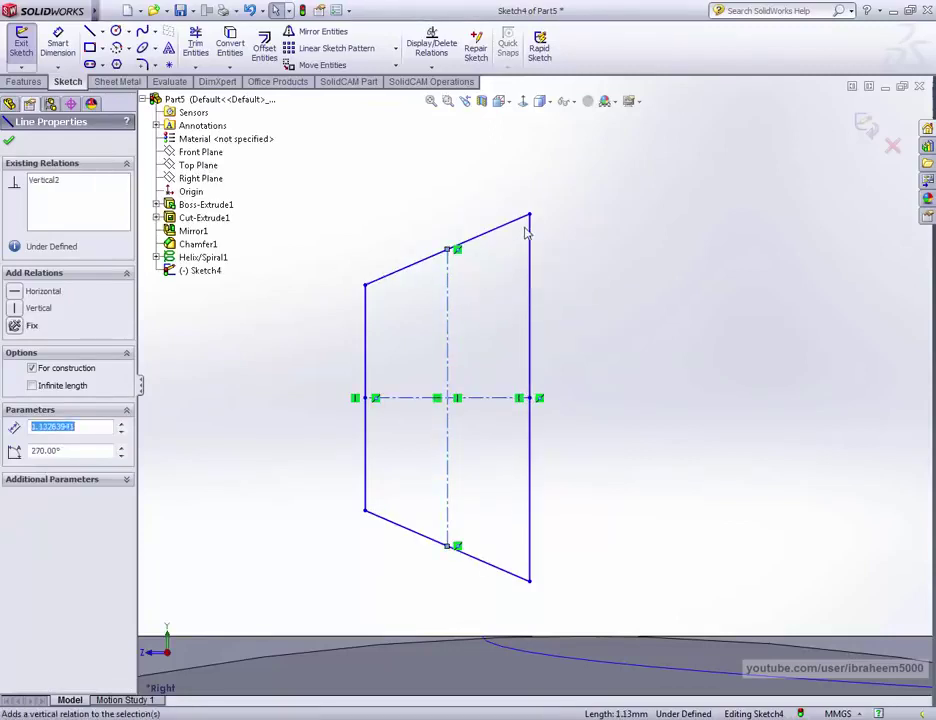
{"action": "left_click_drag", "start_coordinate": [529, 214], "coordinate": [525, 212]}
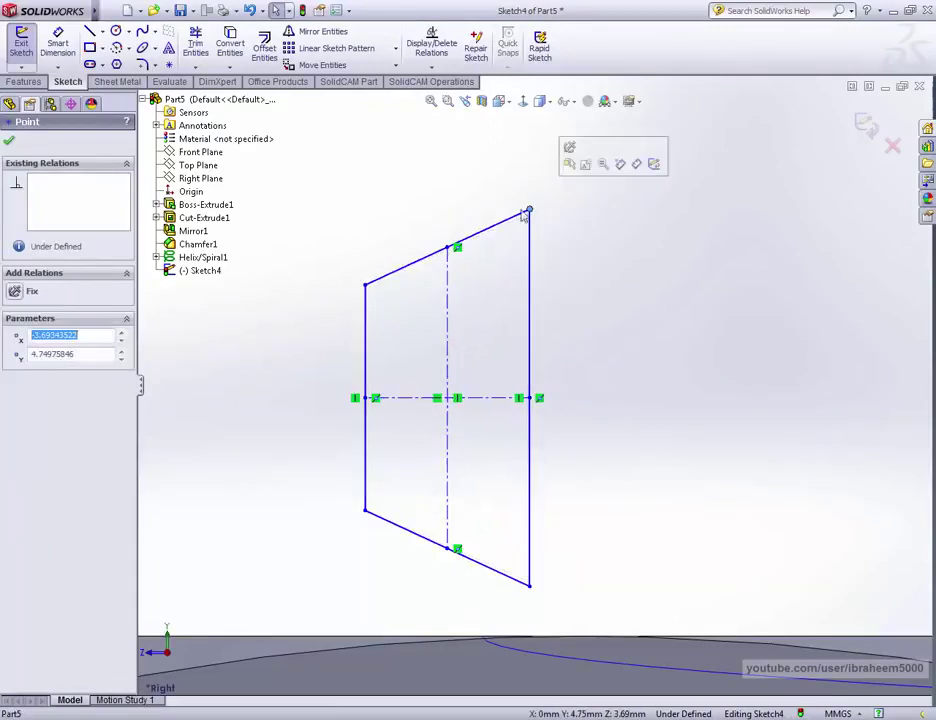
Dimension the profile width as 1.25/2 (0.625 mm)
{"action": "key", "text": "z"}
{"action": "left_click", "coordinate": [74, 47]}
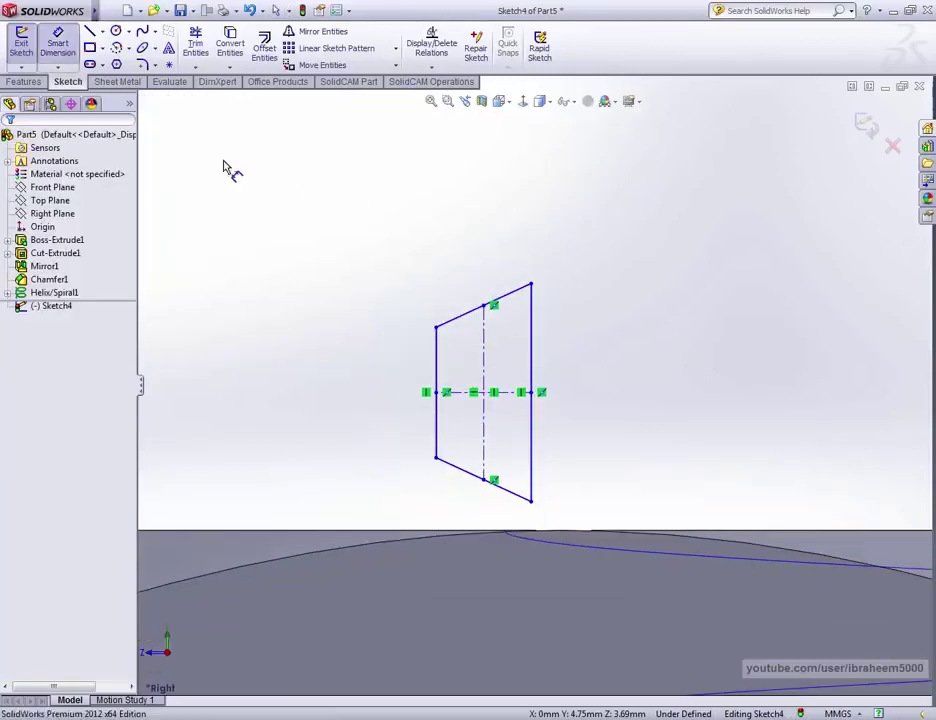
{"action": "left_click", "coordinate": [437, 360]}
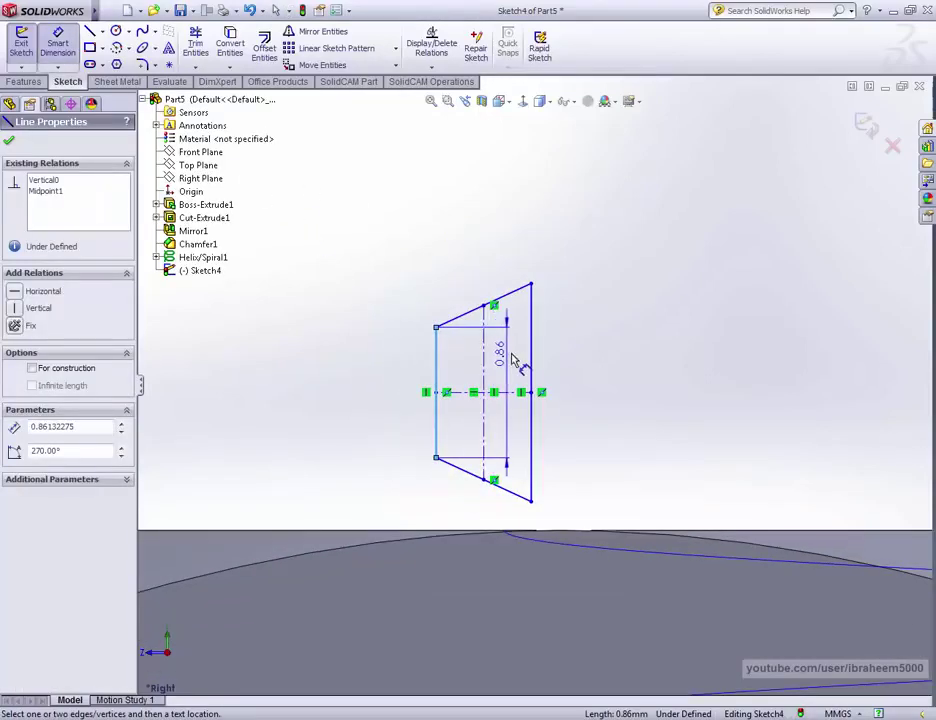
{"action": "left_click", "coordinate": [531, 360]}
{"action": "left_click", "coordinate": [495, 240]}
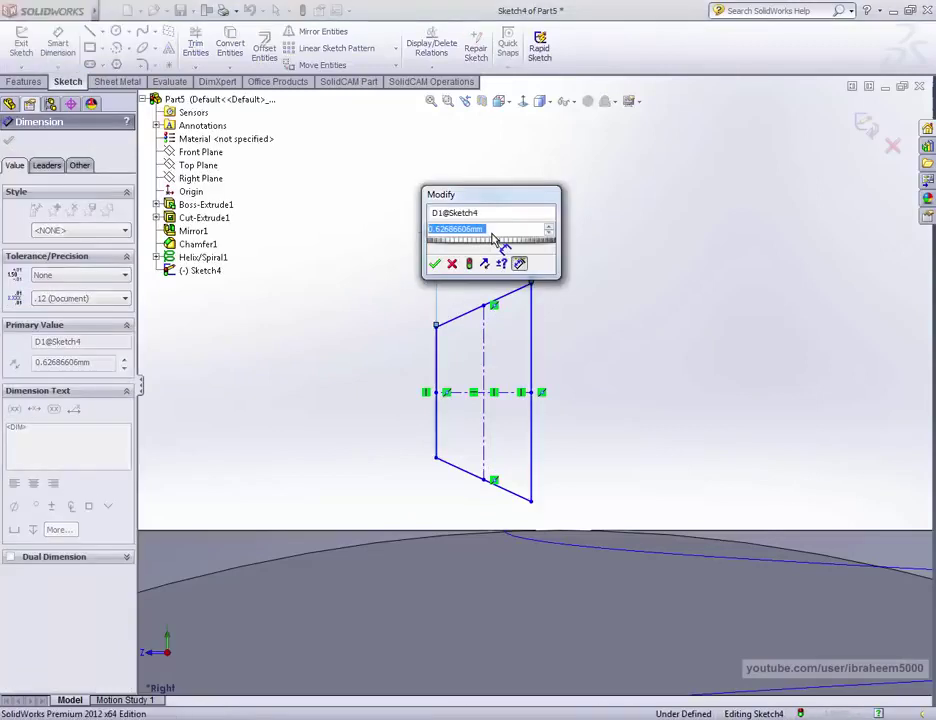
{"action": "type", "text": "1.25/"}
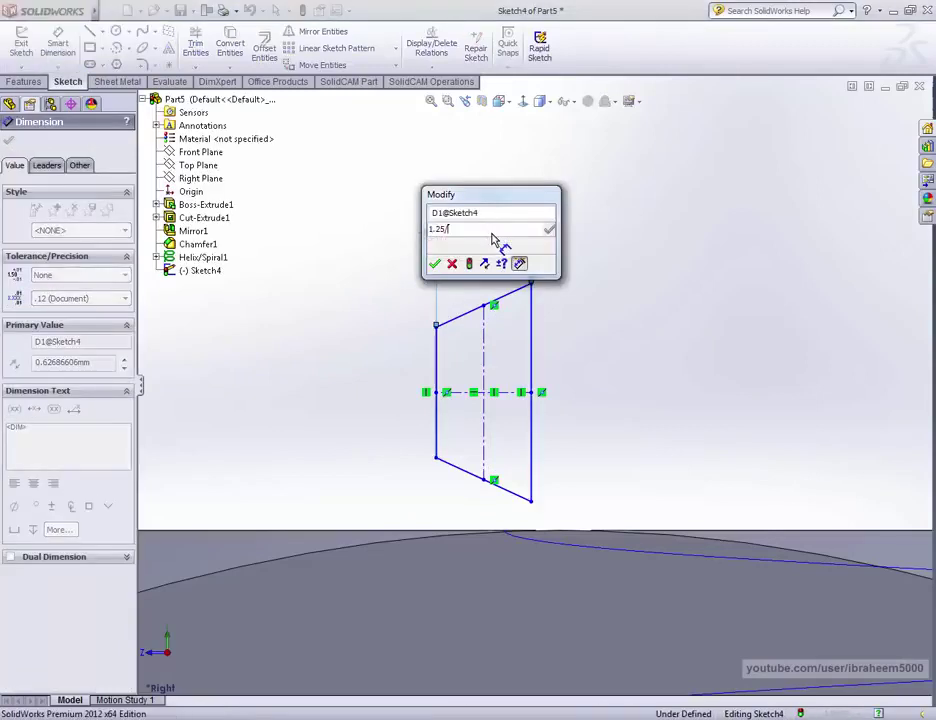
{"action": "type", "text": "2"}
{"action": "key", "text": "Return"}
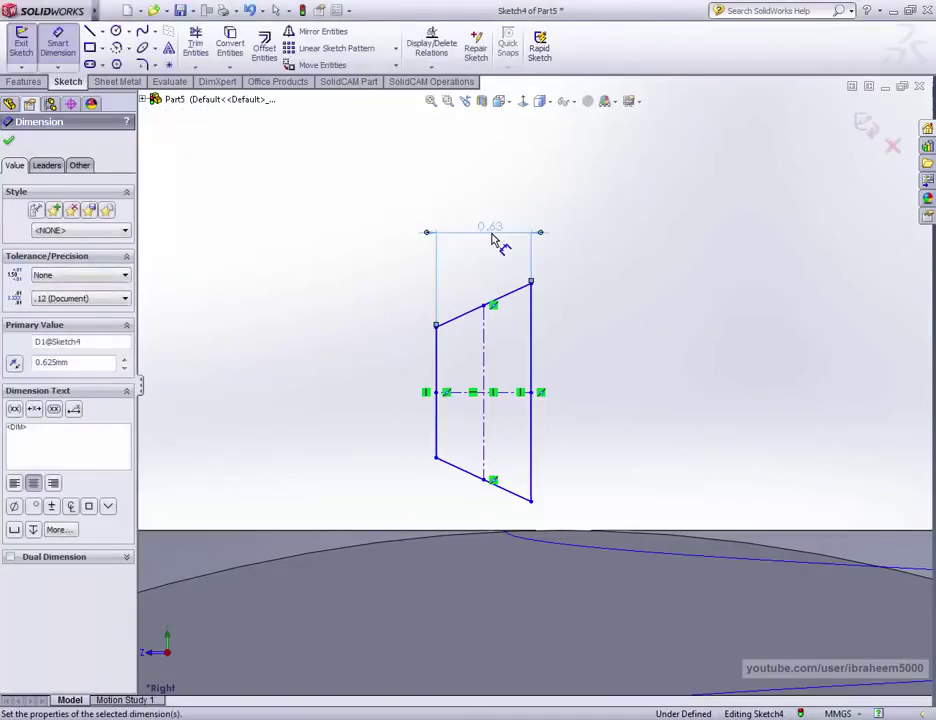
Dimension the height between the top and bottom midpoints, entering 1.25
{"action": "left_click", "coordinate": [485, 307]}
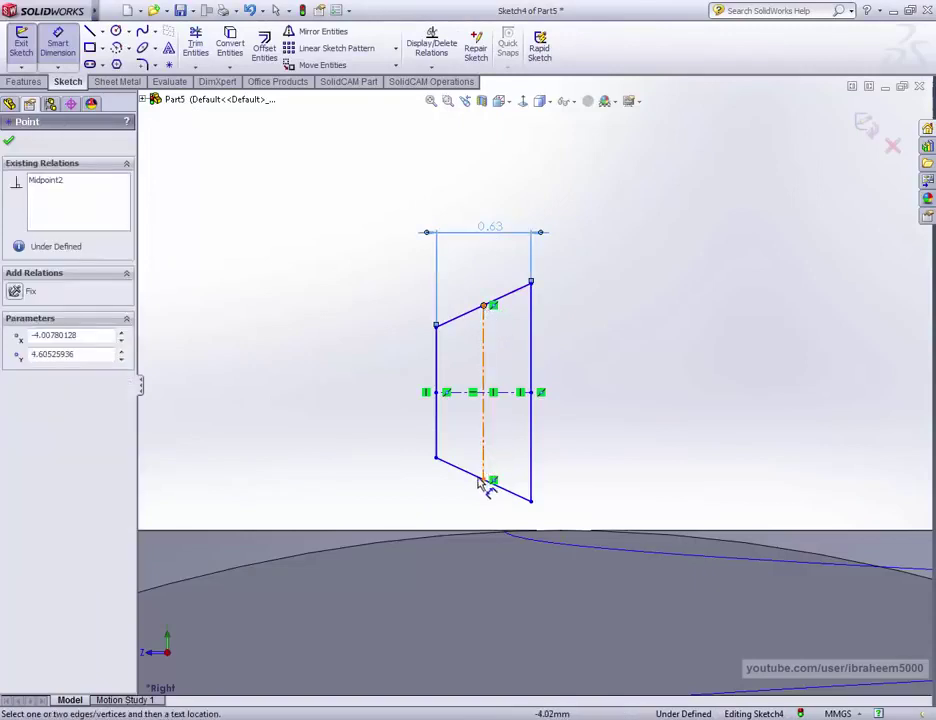
{"action": "left_click", "coordinate": [484, 481]}
{"action": "left_click", "coordinate": [386, 400]}
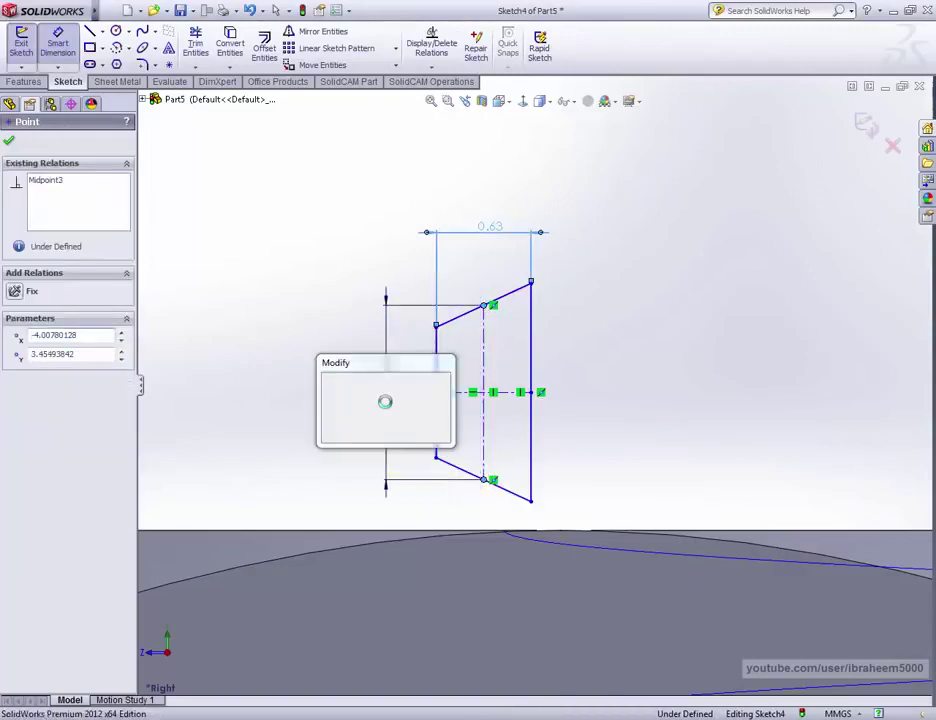
{"action": "type", "text": "1.25/"}
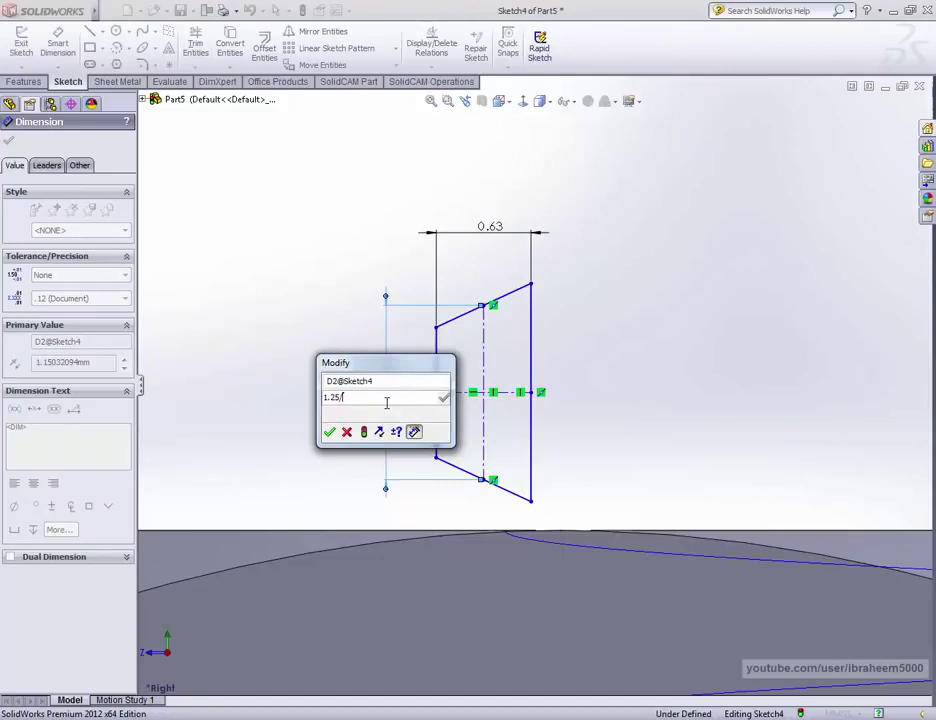
{"action": "key", "text": "Return"}
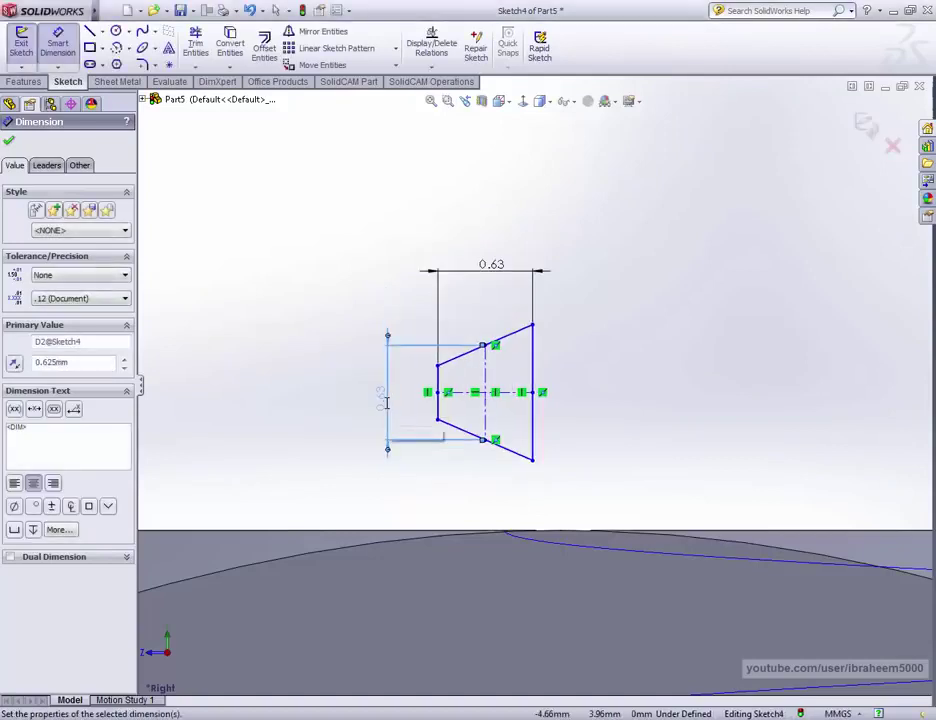
Add the 29° flank angle between the slanted profile lines
{"action": "left_click", "coordinate": [522, 456]}
{"action": "left_click", "coordinate": [505, 334]}
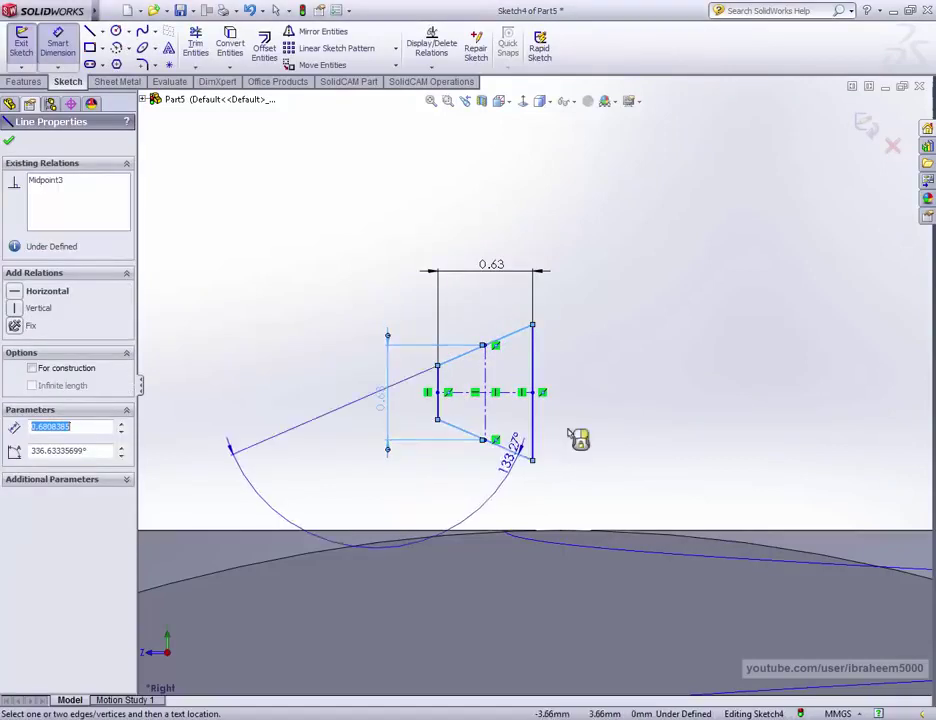
{"action": "left_click", "coordinate": [605, 400]}
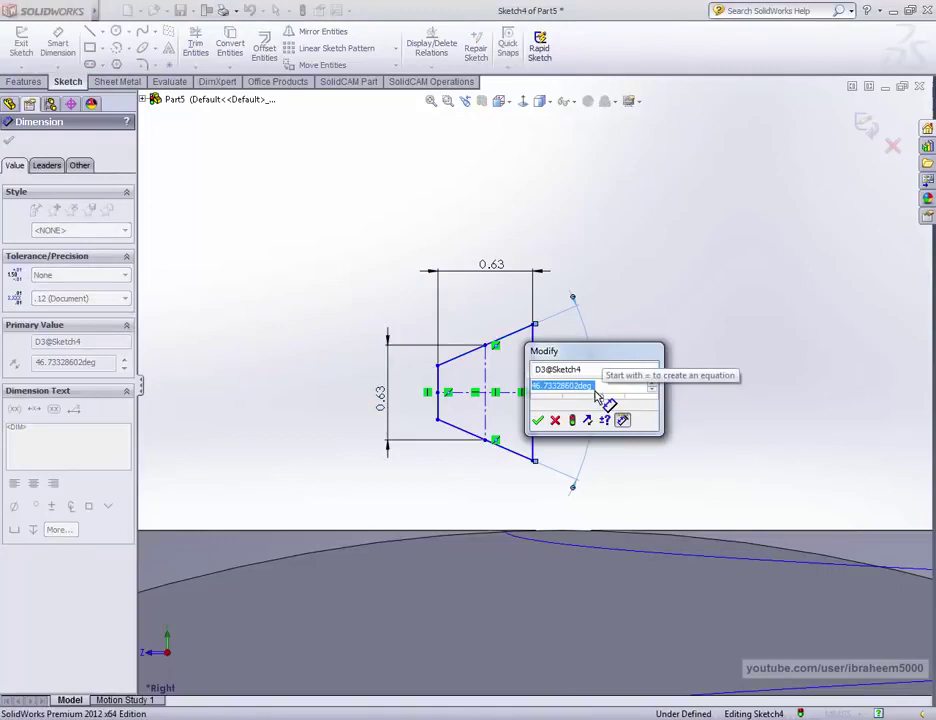
{"action": "type", "text": "2"}
{"action": "key", "text": "Return"}
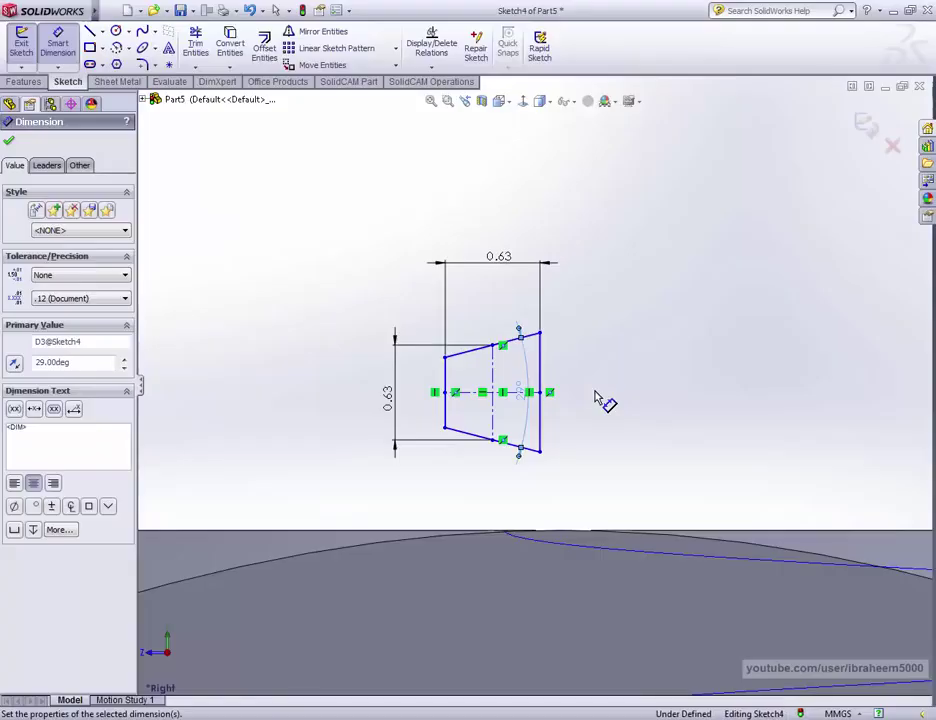
{"action": "middle_click_drag", "start_coordinate": [596, 397], "coordinate": [580, 403], "text": "ctrl"}
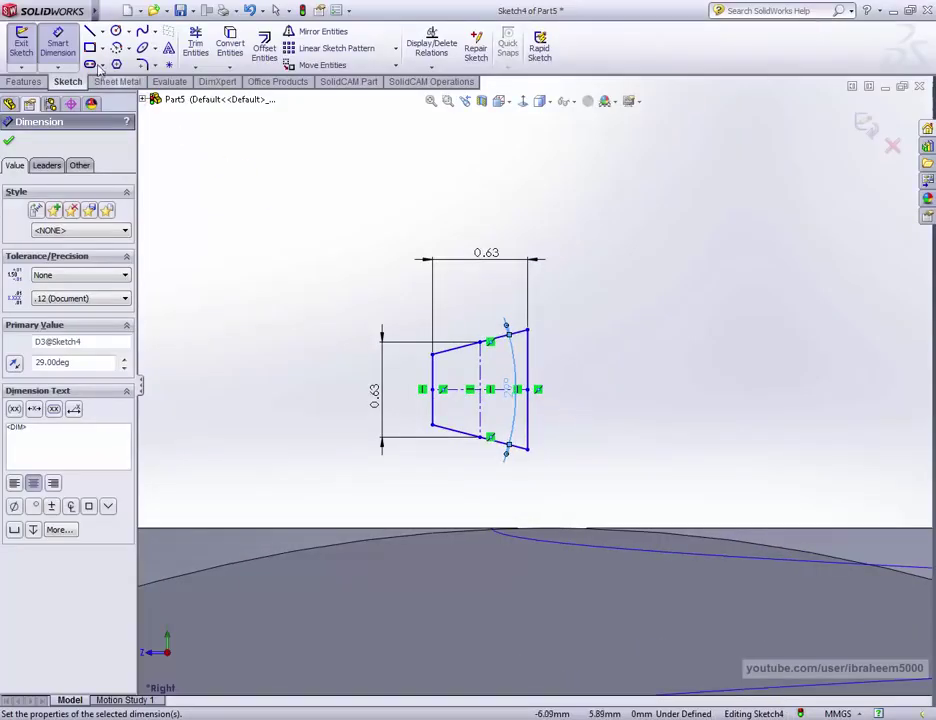
Apply a Section View cut along the Right Plane and zoom in on the tooth profile
{"action": "key", "text": "Escape"}
{"action": "scroll", "coordinate": [505, 400], "scroll_direction": "up", "scroll_amount": 2}
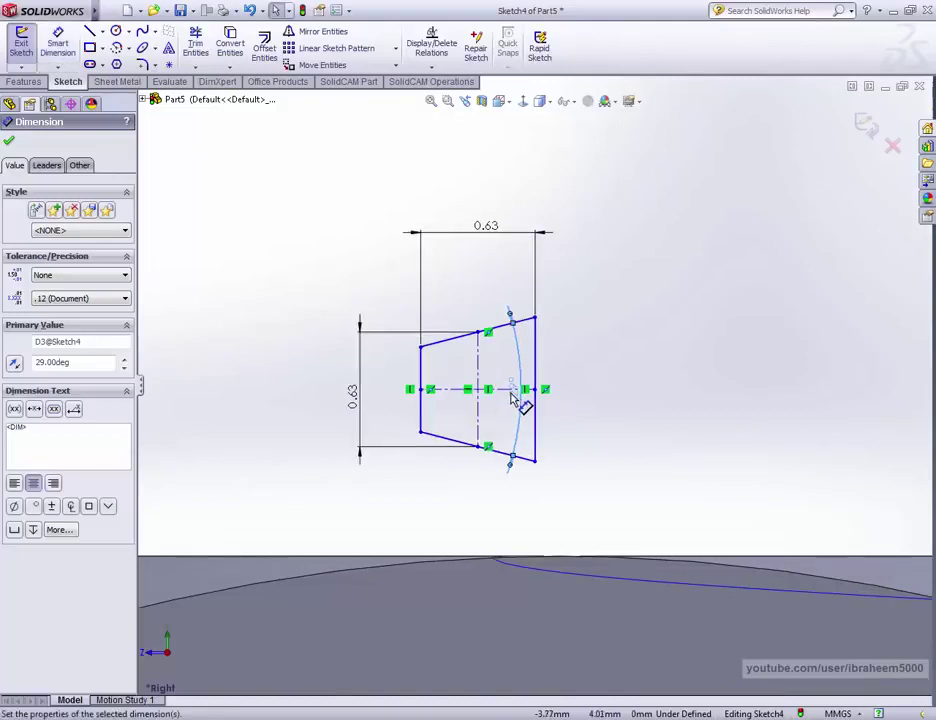
{"action": "scroll", "coordinate": [525, 430], "scroll_direction": "up", "scroll_amount": 3}
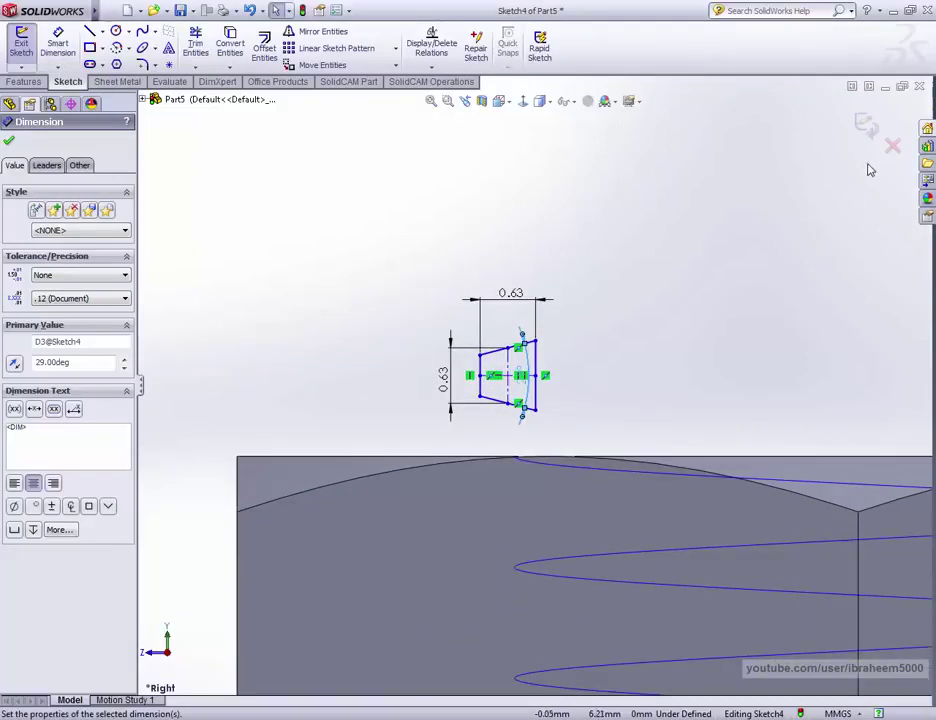
{"action": "left_click", "coordinate": [482, 101]}
{"action": "left_click", "coordinate": [56, 228]}
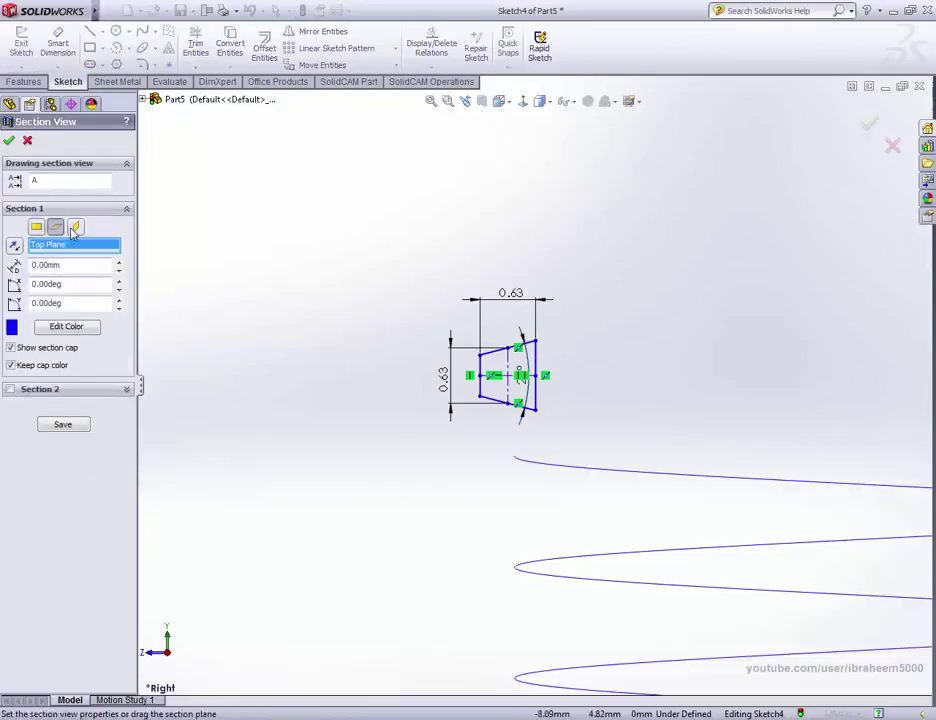
{"action": "left_click", "coordinate": [76, 227]}
{"action": "scroll", "coordinate": [578, 450], "scroll_direction": "up", "scroll_amount": 2}
{"action": "scroll", "coordinate": [620, 384], "scroll_direction": "down", "scroll_amount": 1}
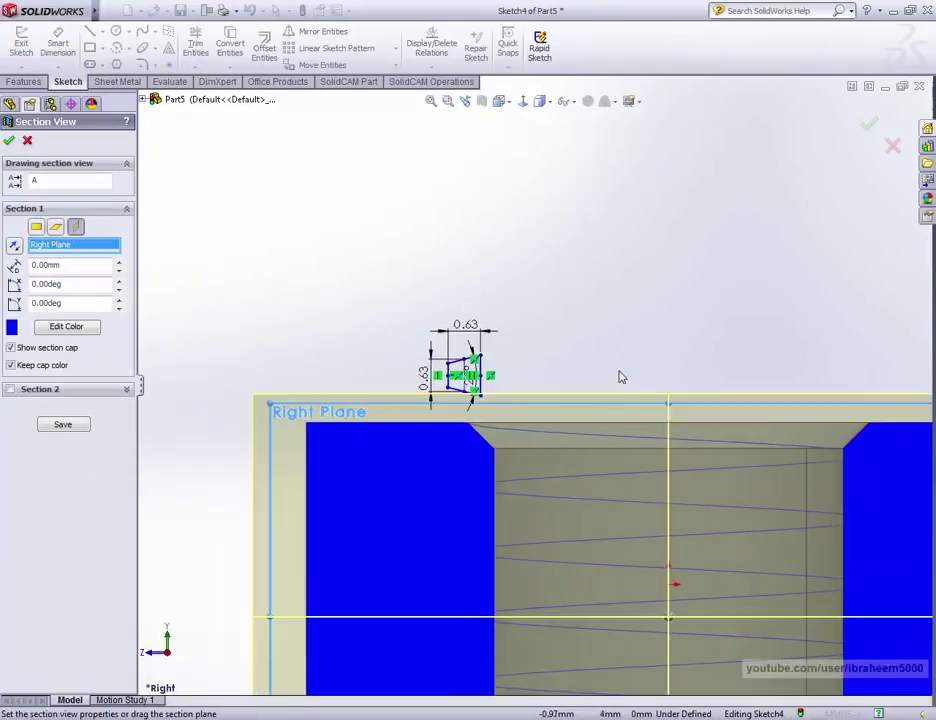
{"action": "left_click", "coordinate": [868, 122]}
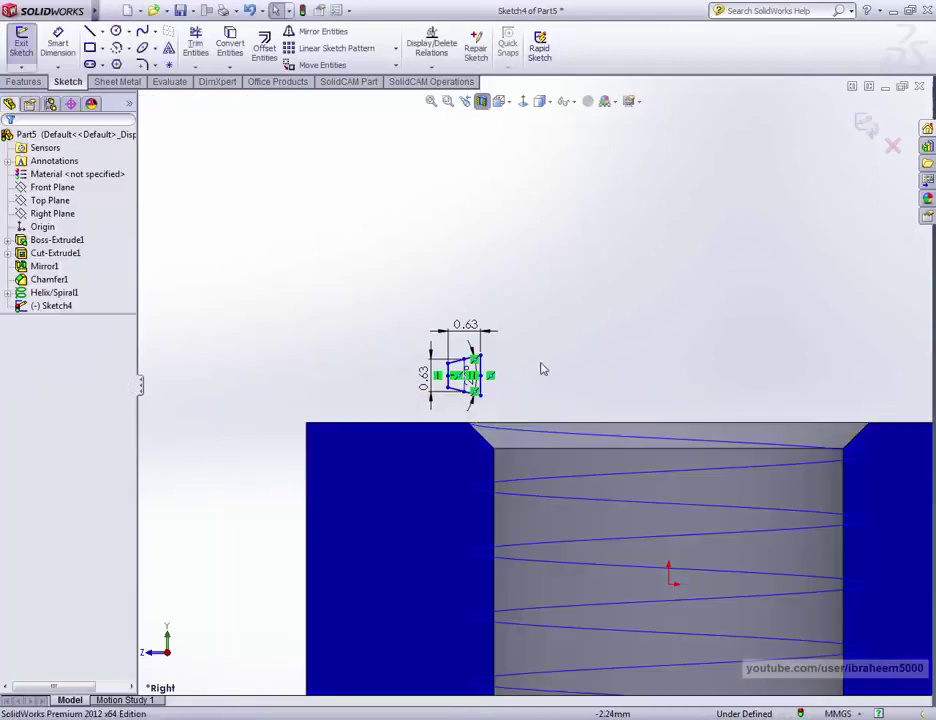
{"action": "scroll", "coordinate": [441, 454], "scroll_direction": "down", "scroll_amount": 1}
{"action": "scroll", "coordinate": [482, 431], "scroll_direction": "down", "scroll_amount": 1}
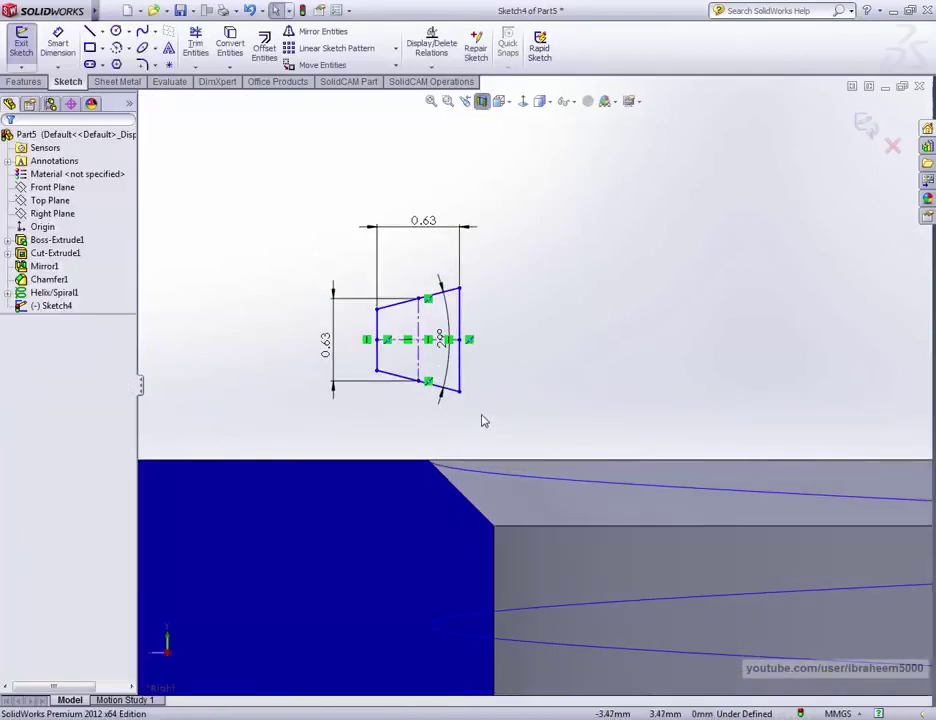
{"action": "scroll", "coordinate": [444, 342], "scroll_direction": "down", "scroll_amount": 1}
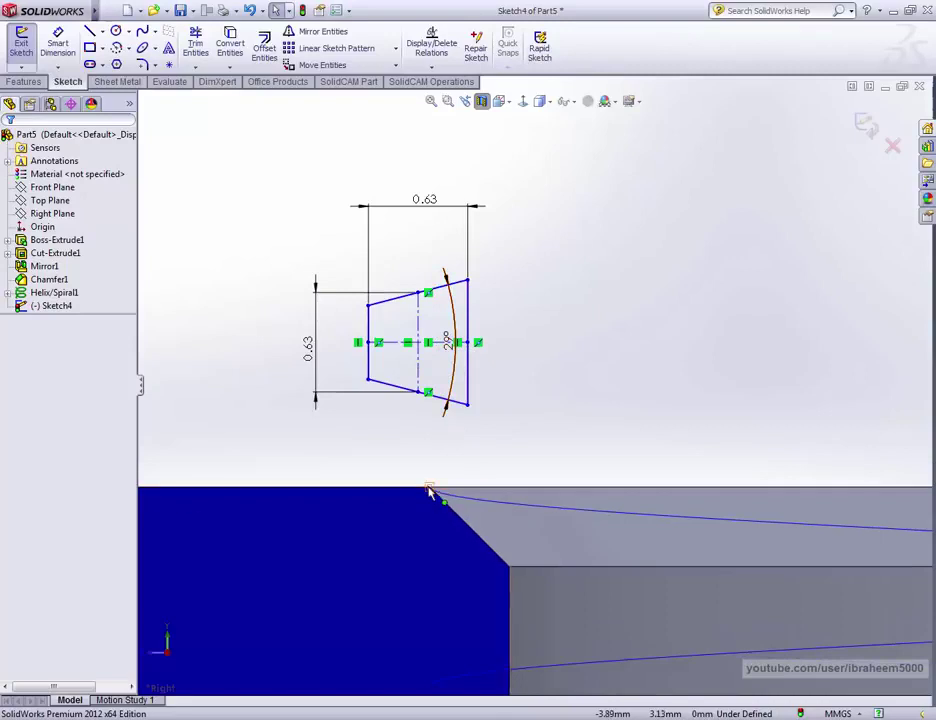
Place a point at the helix start and constrain it onto the profile centerline
{"action": "left_click", "coordinate": [170, 65]}
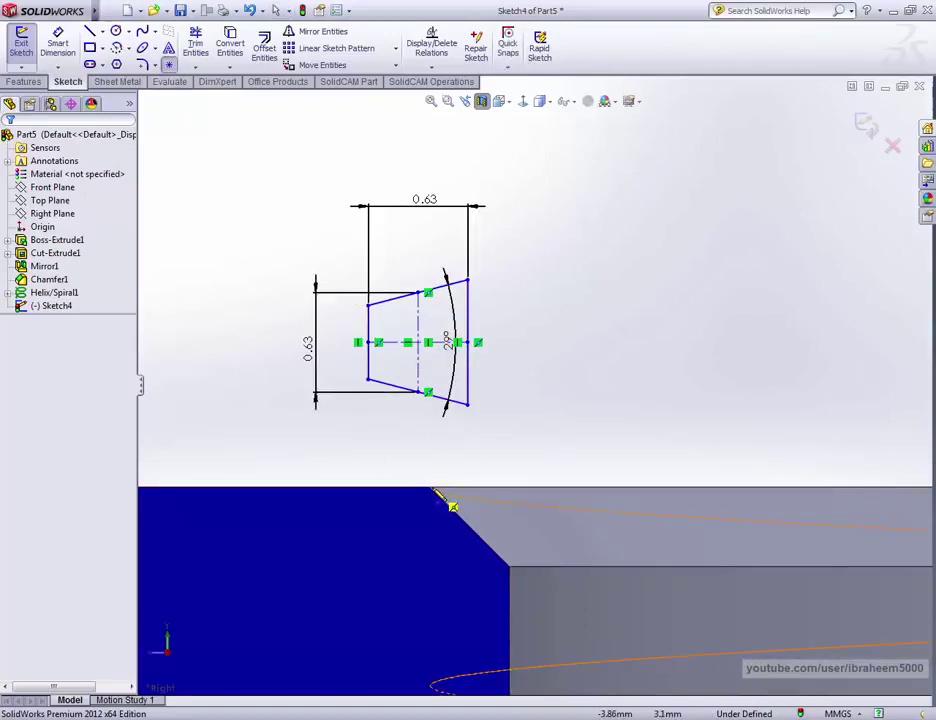
{"action": "scroll", "coordinate": [447, 498], "scroll_direction": "down", "scroll_amount": 1}
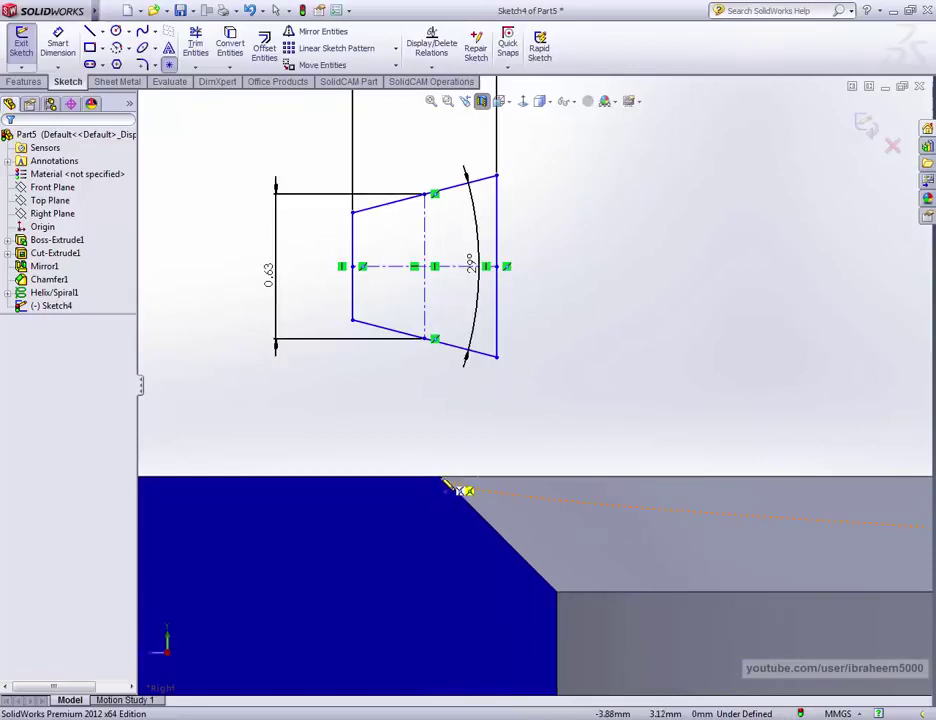
{"action": "left_click", "coordinate": [446, 484]}
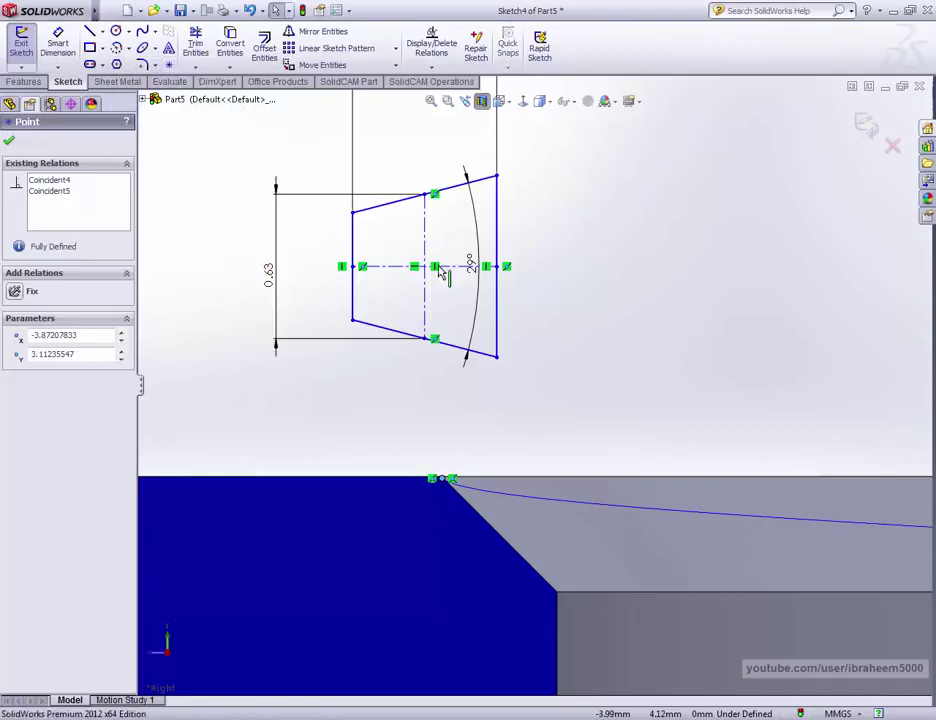
{"action": "left_click_drag", "start_coordinate": [449, 272], "coordinate": [474, 400]}
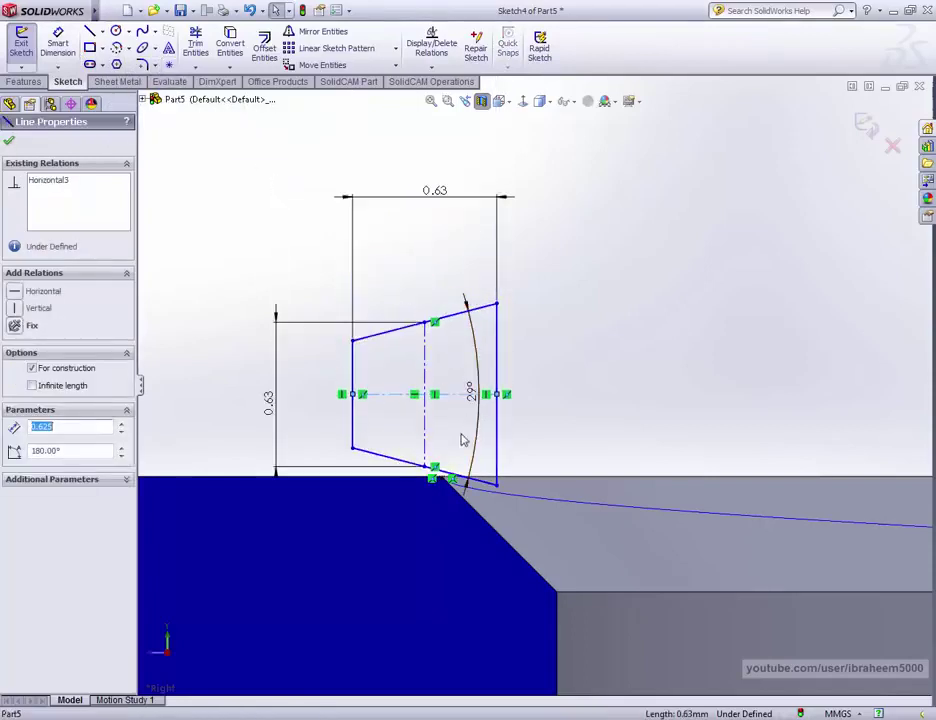
{"action": "left_click", "coordinate": [455, 437]}
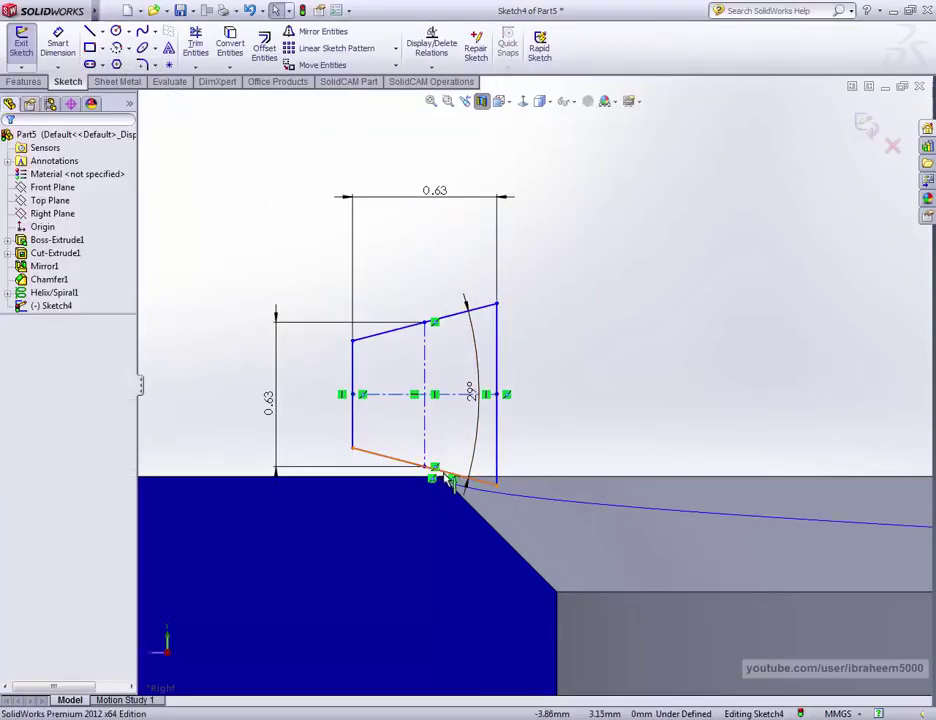
{"action": "left_click", "coordinate": [435, 479]}
{"action": "left_click", "coordinate": [497, 374], "text": "ctrl"}
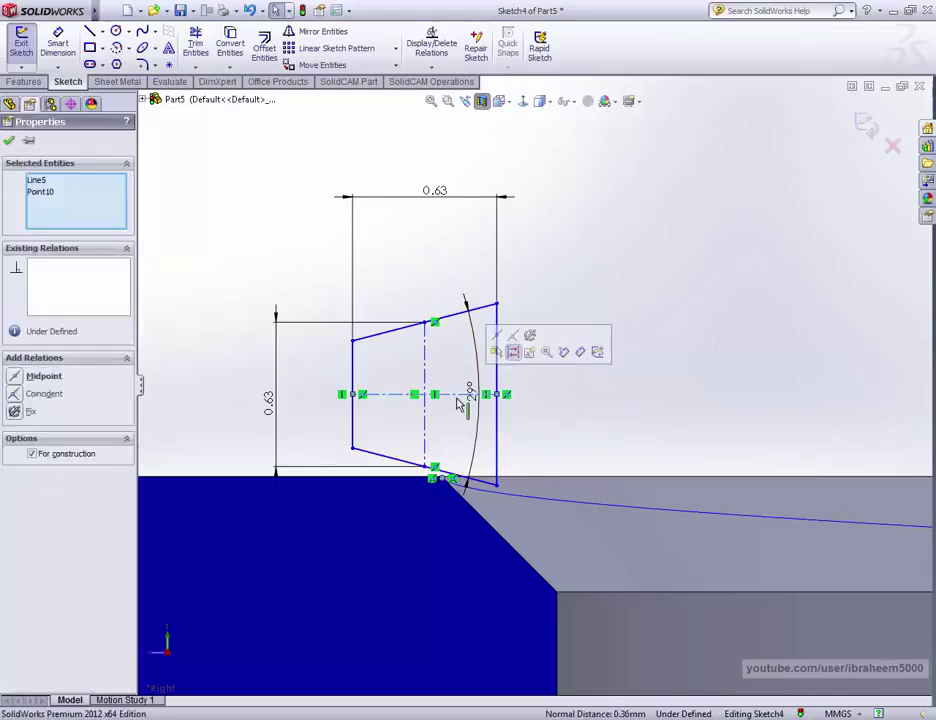
{"action": "left_click", "coordinate": [513, 341]}
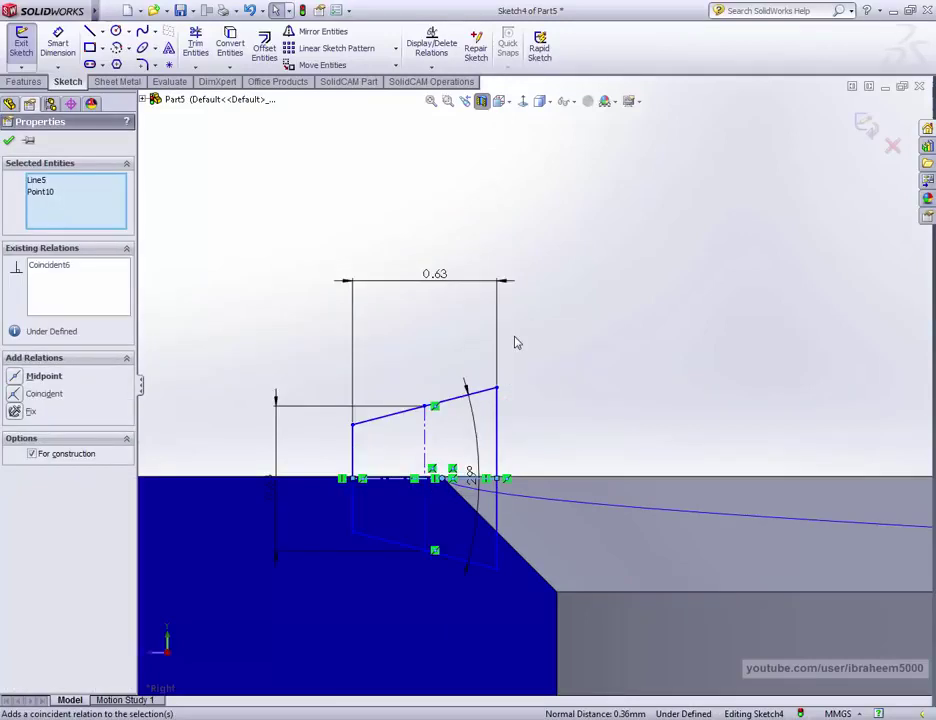
{"action": "left_click_drag", "start_coordinate": [428, 456], "coordinate": [475, 515]}
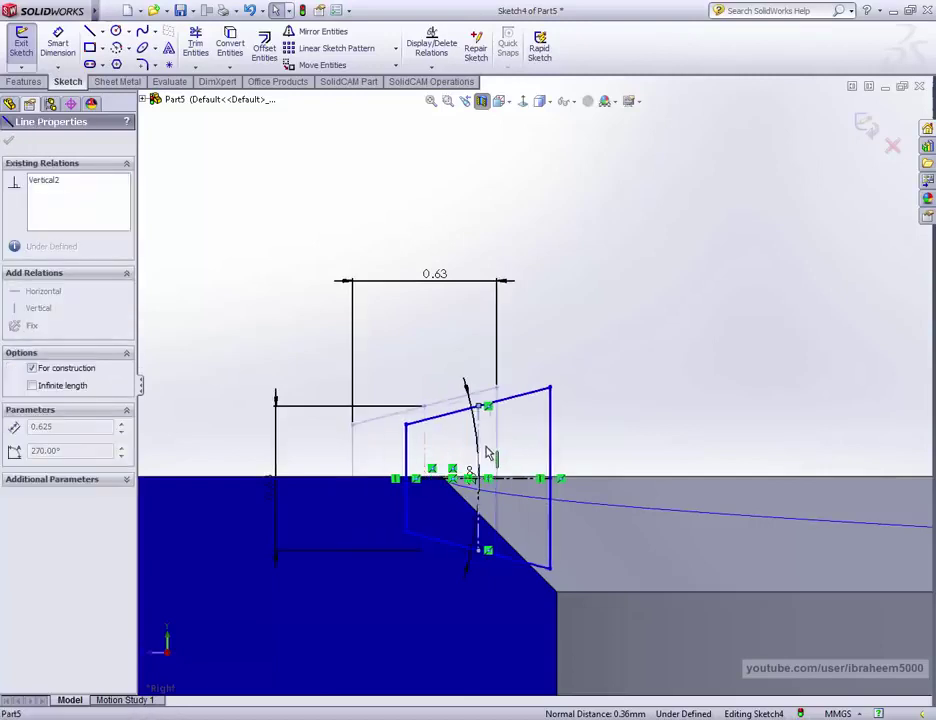
{"action": "scroll", "coordinate": [474, 515], "scroll_direction": "down", "scroll_amount": 3}
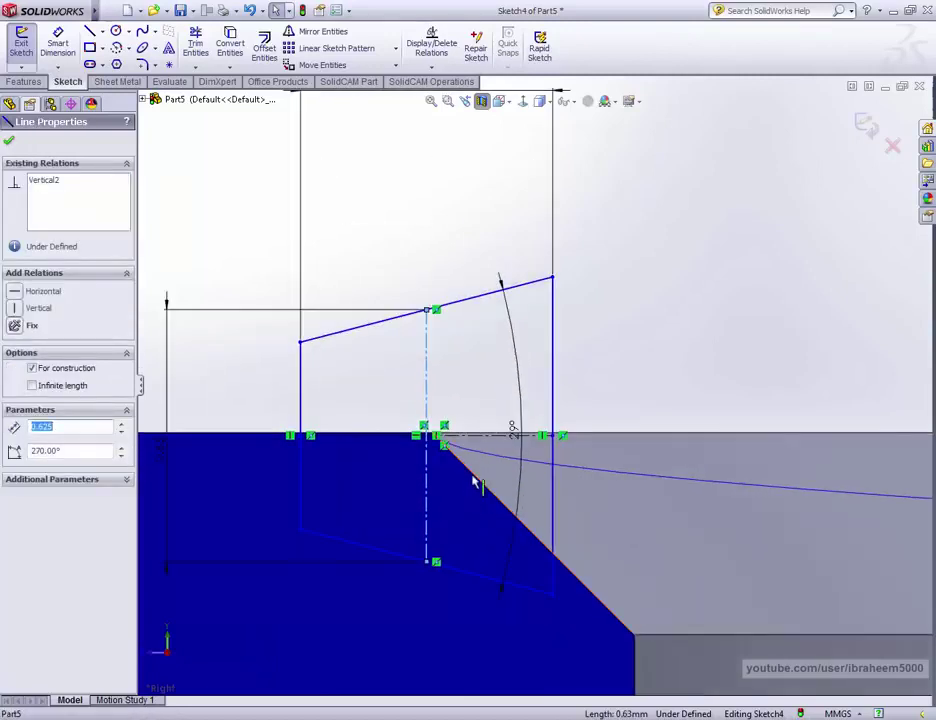
{"action": "scroll", "coordinate": [476, 485], "scroll_direction": "down", "scroll_amount": 2}
{"action": "left_click", "coordinate": [458, 355]}
Inspect the relations on the profile's corner point
{"action": "scroll", "coordinate": [445, 367], "scroll_direction": "up", "scroll_amount": 1}
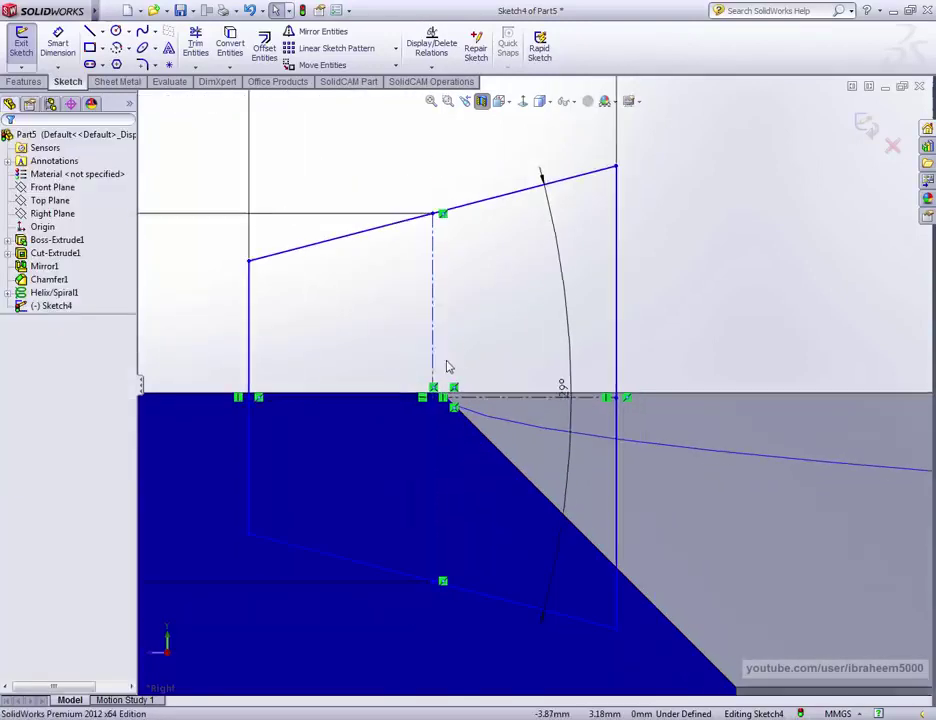
{"action": "scroll", "coordinate": [487, 416], "scroll_direction": "down", "scroll_amount": 3}
{"action": "left_click", "coordinate": [487, 459]}
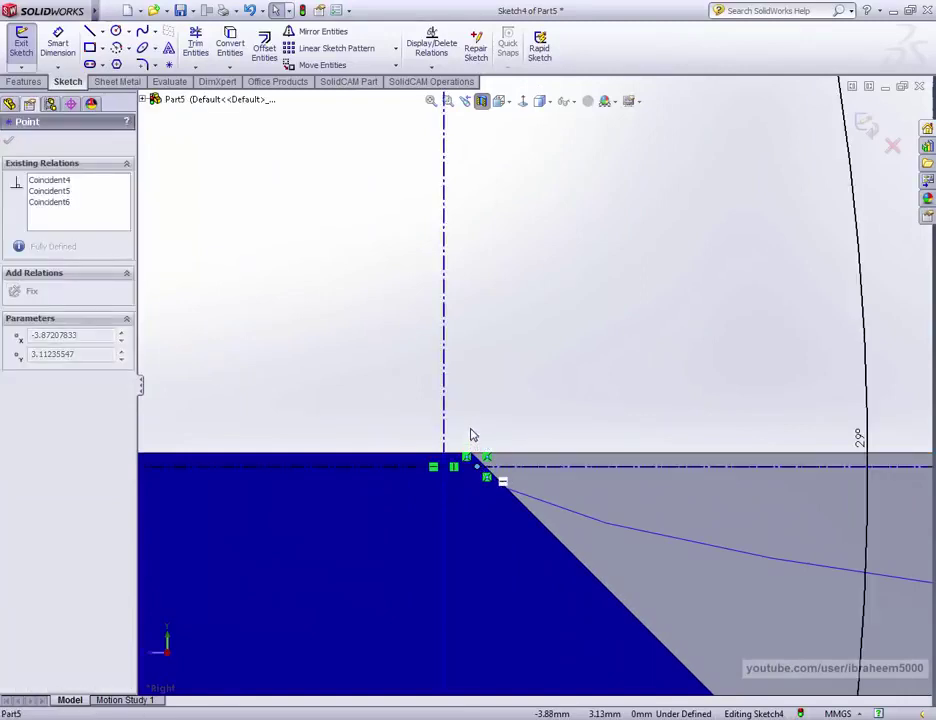
{"action": "scroll", "coordinate": [530, 430], "scroll_direction": "up", "scroll_amount": 1}
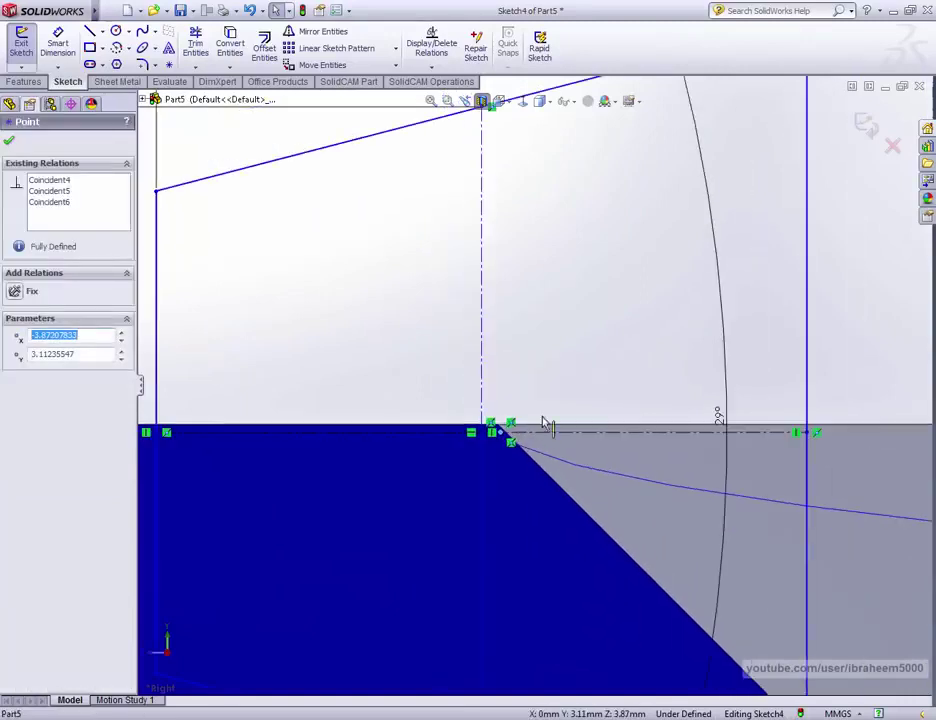
{"action": "scroll", "coordinate": [552, 380], "scroll_direction": "up", "scroll_amount": 2}
{"action": "scroll", "coordinate": [560, 345], "scroll_direction": "up", "scroll_amount": 1}
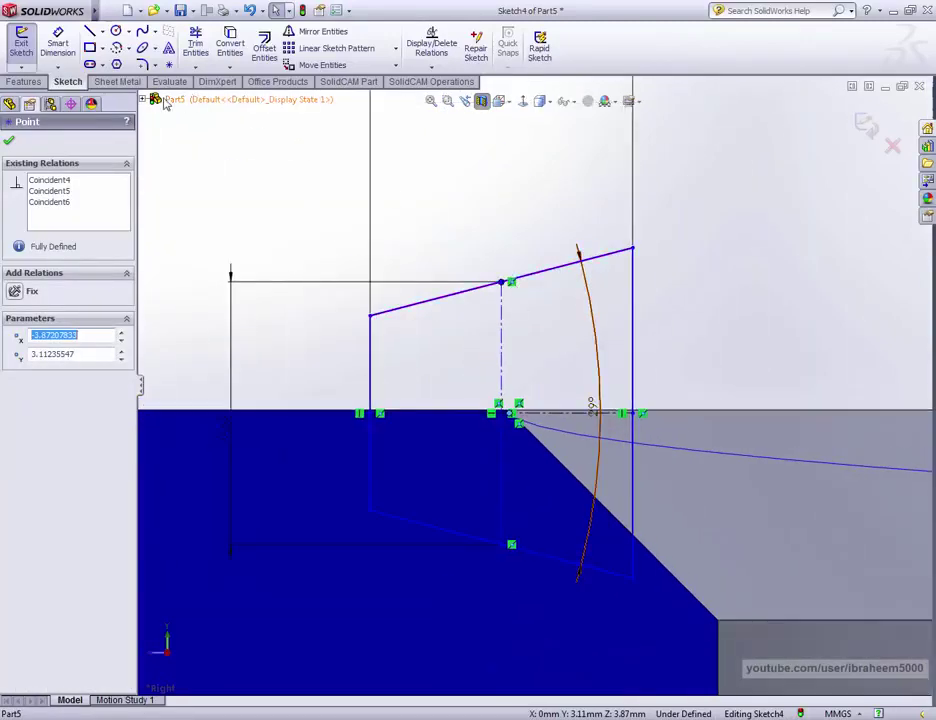
Dimension from the vertical construction line's midpoint to the side reference line (0.29)
{"action": "left_click", "coordinate": [57, 45]}
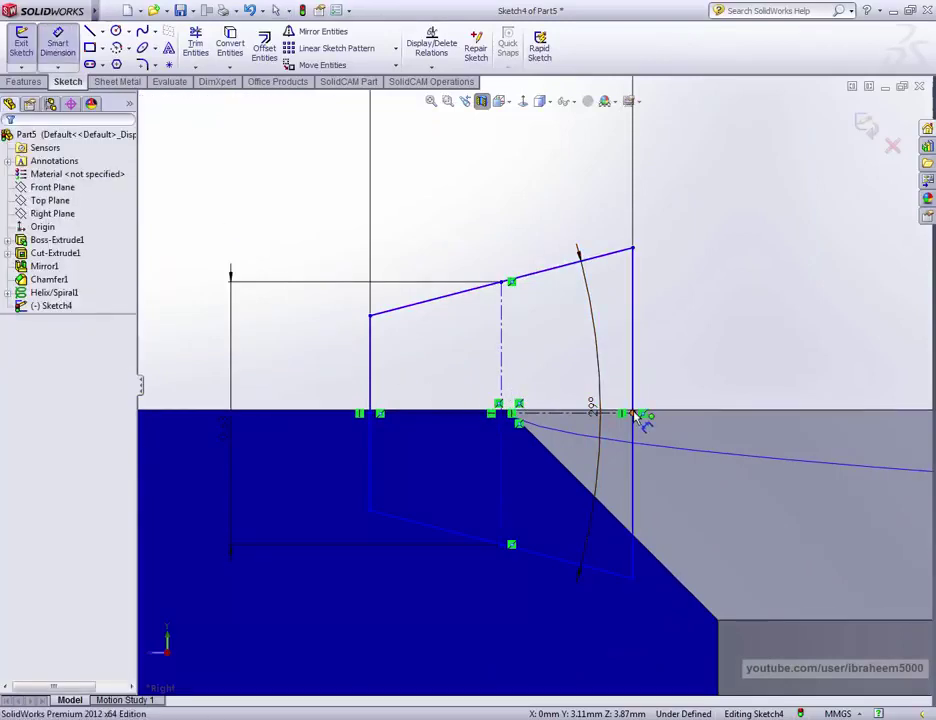
{"action": "left_click", "coordinate": [520, 418]}
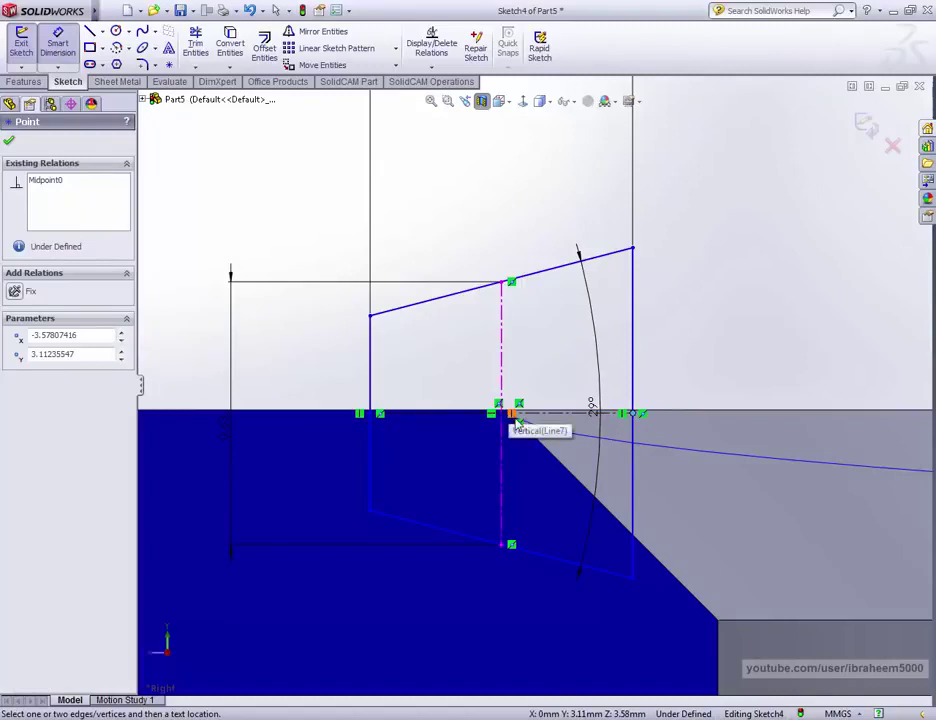
{"action": "scroll", "coordinate": [512, 420], "scroll_direction": "down", "scroll_amount": 5}
{"action": "left_click_drag", "start_coordinate": [512, 392], "coordinate": [631, 251]}
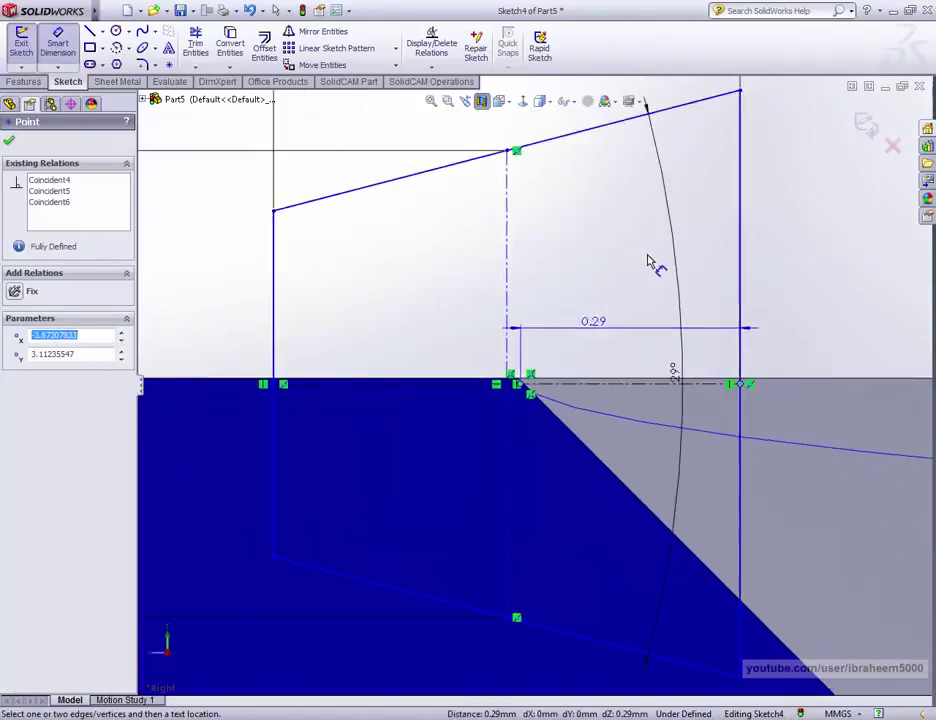
Place the offset dimension at 0.50 mm, exit Sketch4, and orbit toward the helix
{"action": "left_click", "coordinate": [330, 142]}
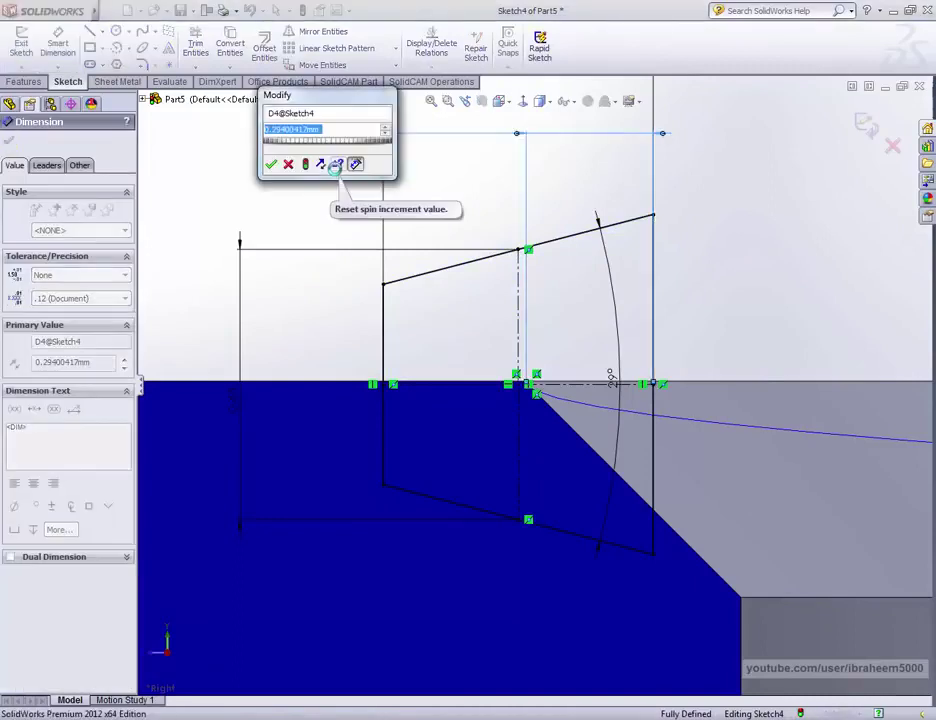
{"action": "type", "text": "50"}
{"action": "key", "text": "Return"}
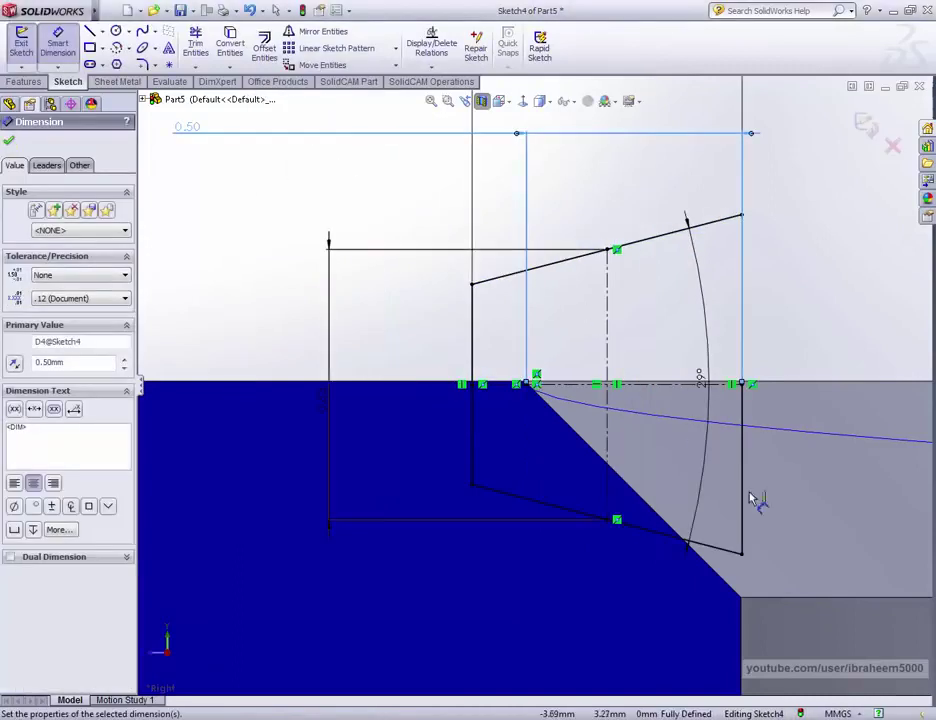
{"action": "scroll", "coordinate": [700, 495], "scroll_direction": "up", "scroll_amount": 3}
{"action": "scroll", "coordinate": [615, 443], "scroll_direction": "down", "scroll_amount": 1}
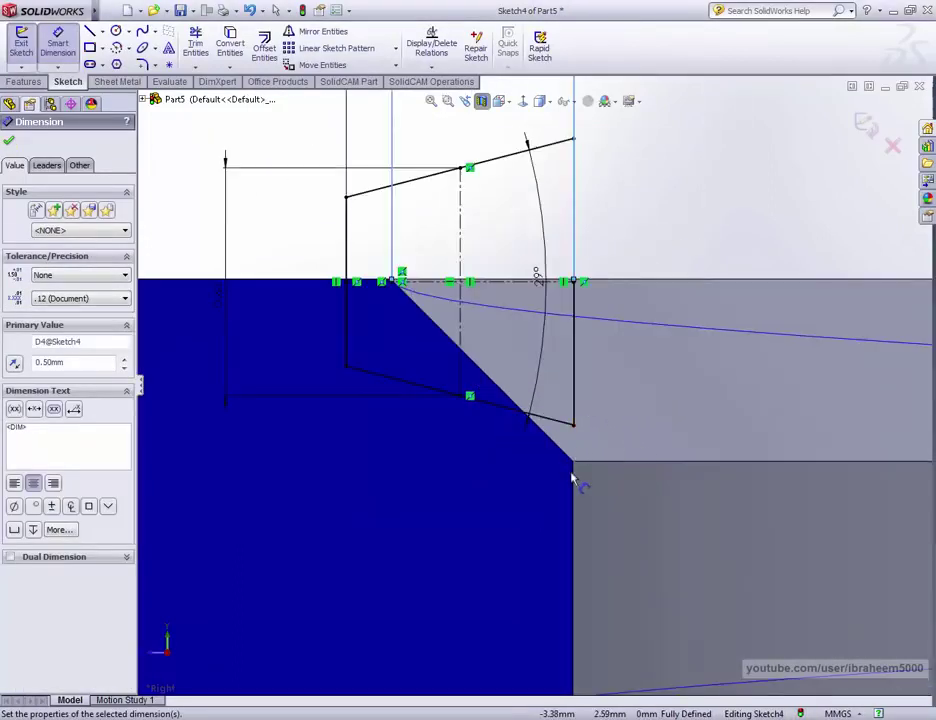
{"action": "scroll", "coordinate": [476, 350], "scroll_direction": "up", "scroll_amount": 2}
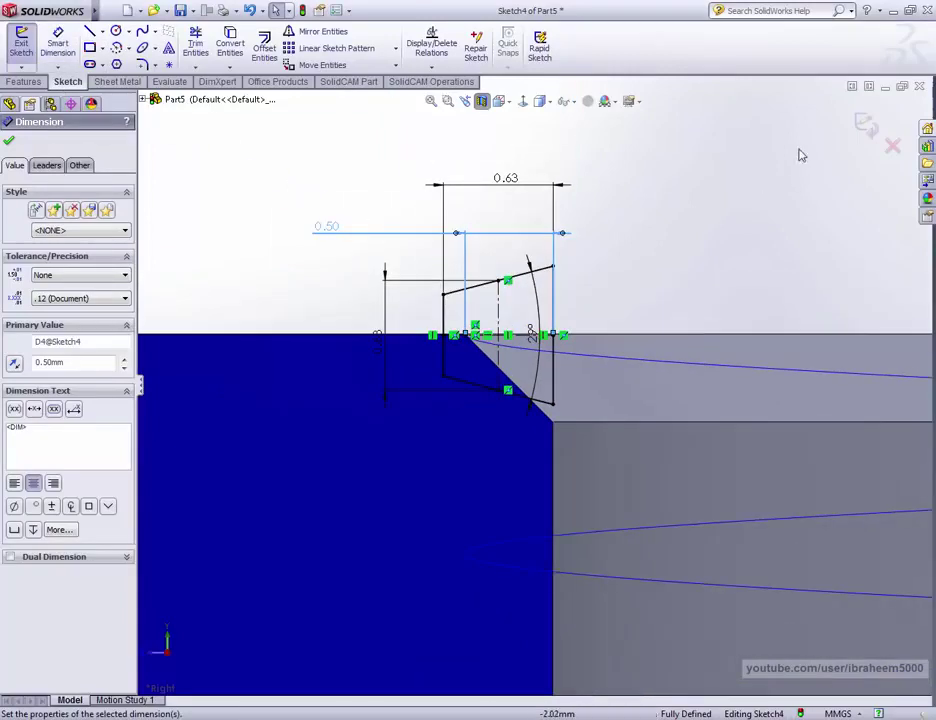
{"action": "left_click", "coordinate": [866, 125]}
{"action": "mouse_move", "coordinate": [752, 214]}
{"action": "middle_mouse_down"}
{"action": "mouse_move", "coordinate": [738, 251]}
{"action": "mouse_move", "coordinate": [643, 328]}
{"action": "middle_mouse_up"}
{"action": "scroll", "coordinate": [643, 328], "scroll_direction": "up", "scroll_amount": 3}
Turn off the section view and create Cut-Sweep1 with Sketch4 as profile along Helix/Spiral1
{"action": "left_click", "coordinate": [482, 101]}
{"action": "scroll", "coordinate": [560, 437], "scroll_direction": "down", "scroll_amount": 3}
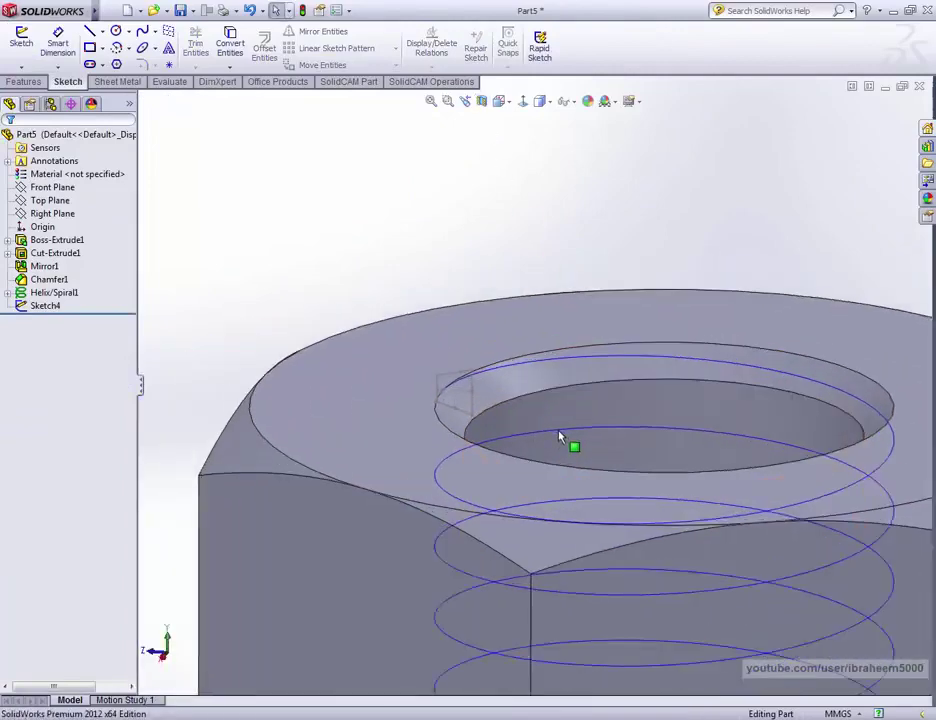
{"action": "scroll", "coordinate": [560, 437], "scroll_direction": "down", "scroll_amount": 2}
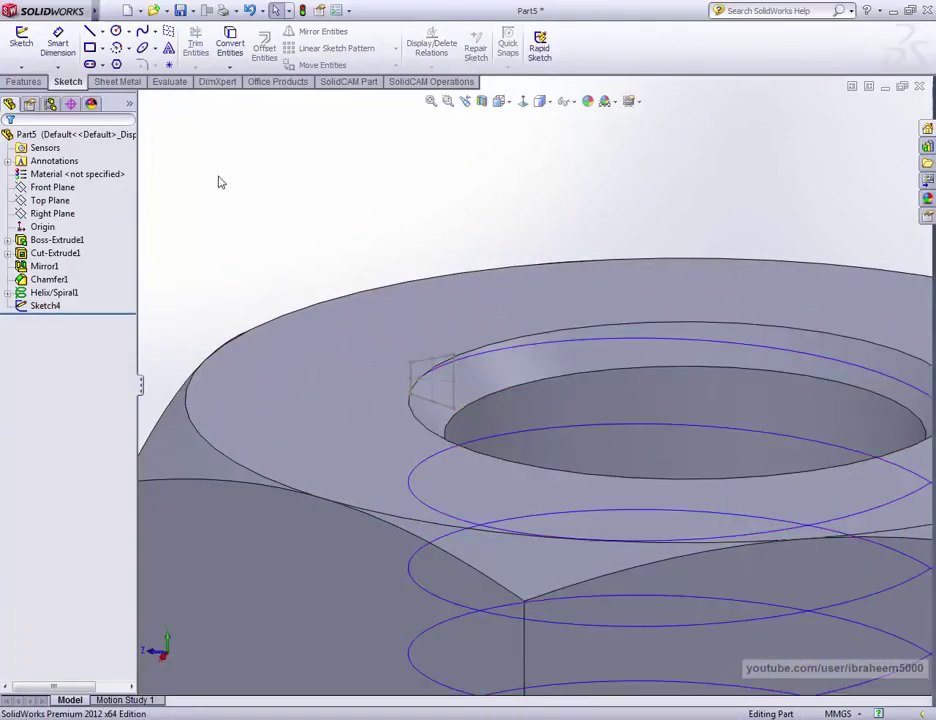
{"action": "left_click", "coordinate": [21, 82]}
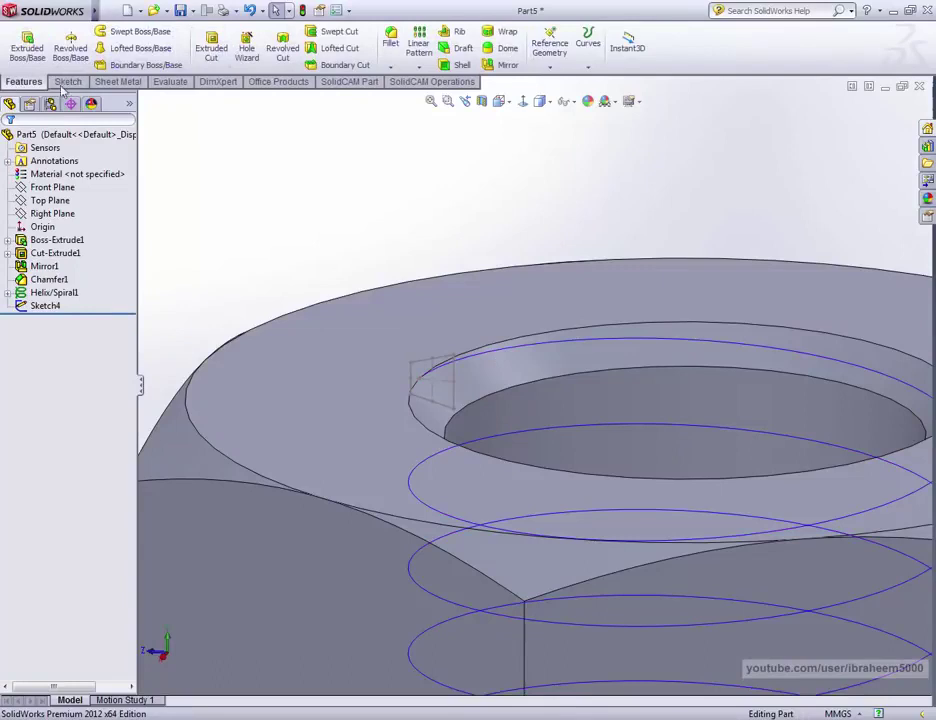
{"action": "left_click", "coordinate": [340, 31]}
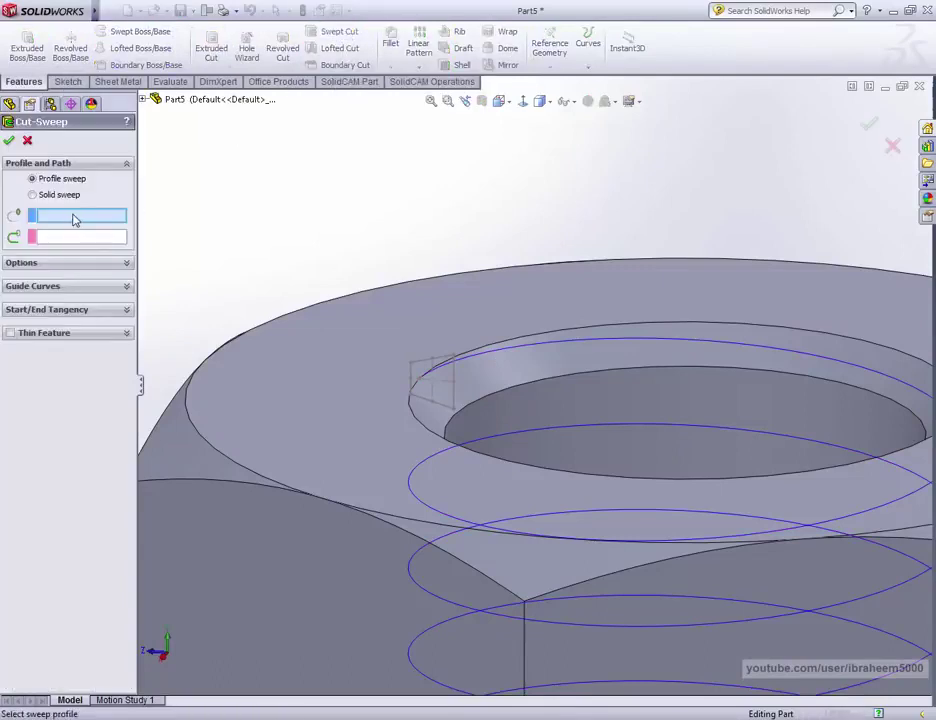
{"action": "left_click", "coordinate": [437, 366]}
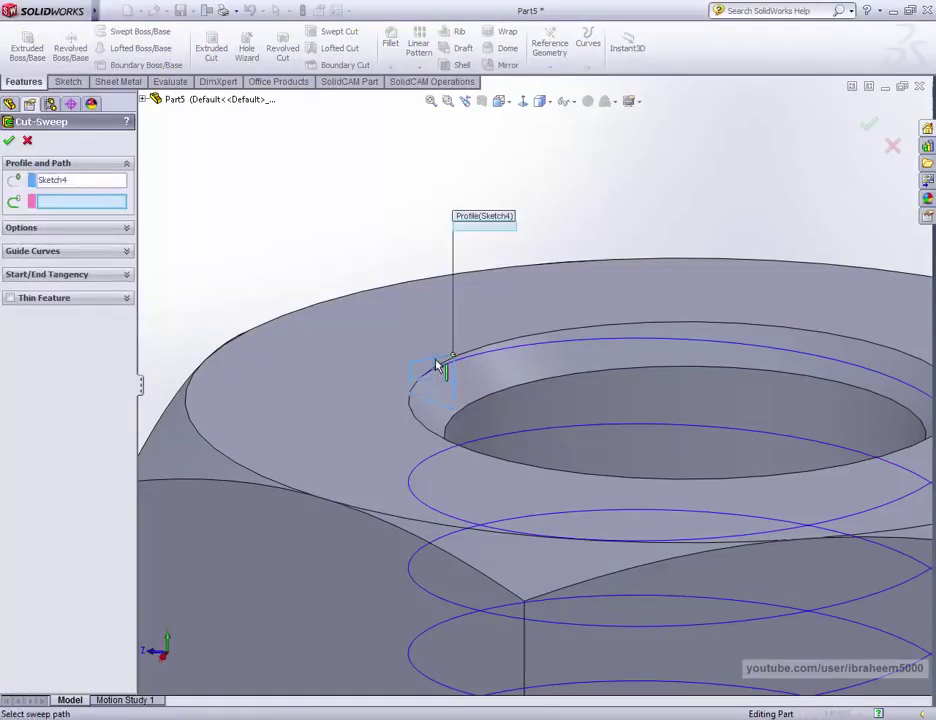
{"action": "left_click", "coordinate": [503, 360]}
{"action": "scroll", "coordinate": [575, 403], "scroll_direction": "up", "scroll_amount": 3}
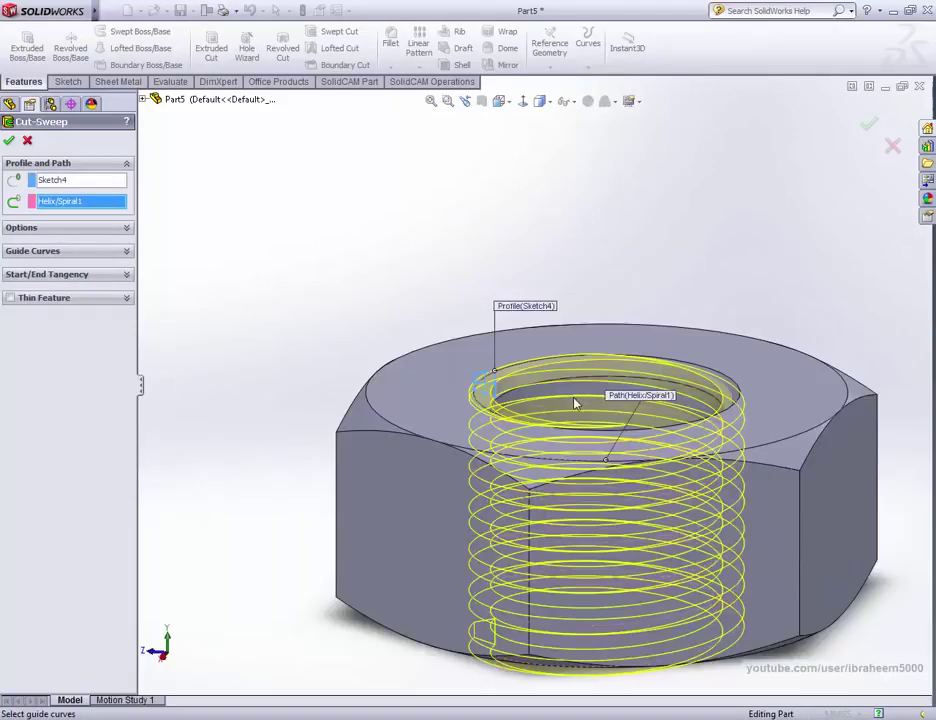
{"action": "mouse_move", "coordinate": [575, 403]}
{"action": "middle_mouse_down"}
{"action": "mouse_move", "coordinate": [617, 364]}
{"action": "mouse_move", "coordinate": [649, 357]}
{"action": "middle_mouse_up"}
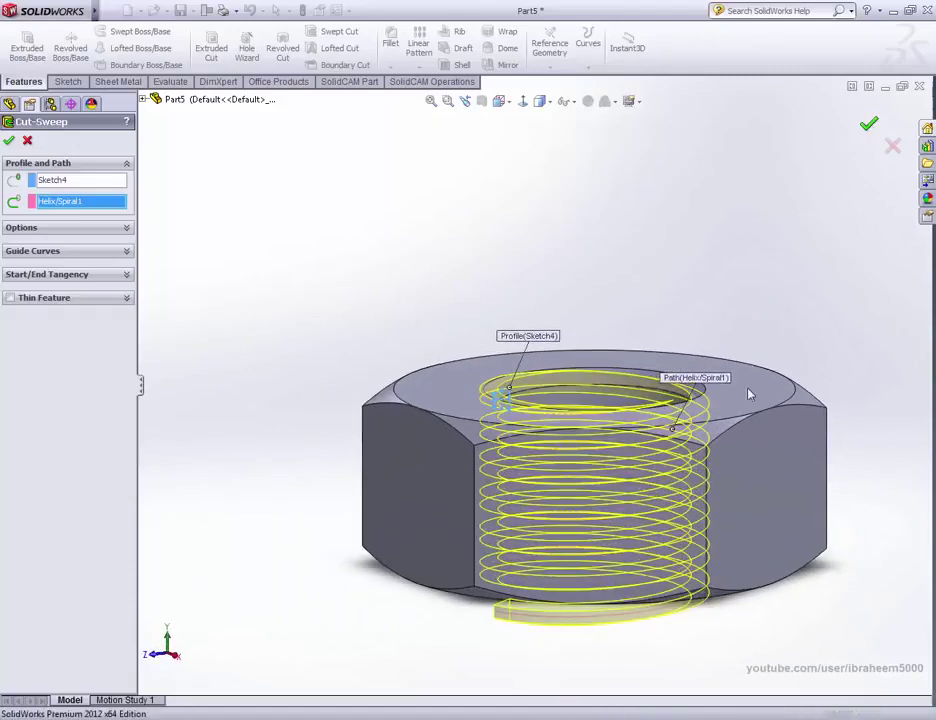
{"action": "scroll", "coordinate": [556, 315], "scroll_direction": "down", "scroll_amount": 3}
{"action": "mouse_move", "coordinate": [556, 315]}
{"action": "middle_mouse_down"}
{"action": "mouse_move", "coordinate": [524, 398]}
{"action": "mouse_move", "coordinate": [547, 186]}
{"action": "mouse_move", "coordinate": [517, 364]}
{"action": "middle_mouse_up"}
{"action": "key", "text": "ctrl+7"}
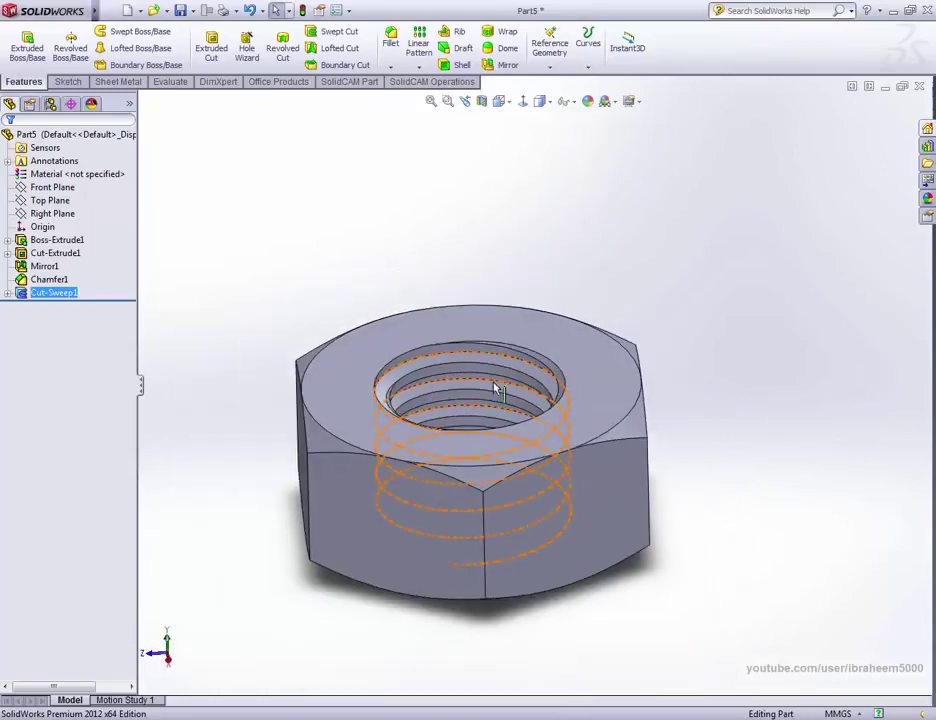
{"action": "left_click", "coordinate": [500, 101]}
{"action": "left_click", "coordinate": [536, 120]}
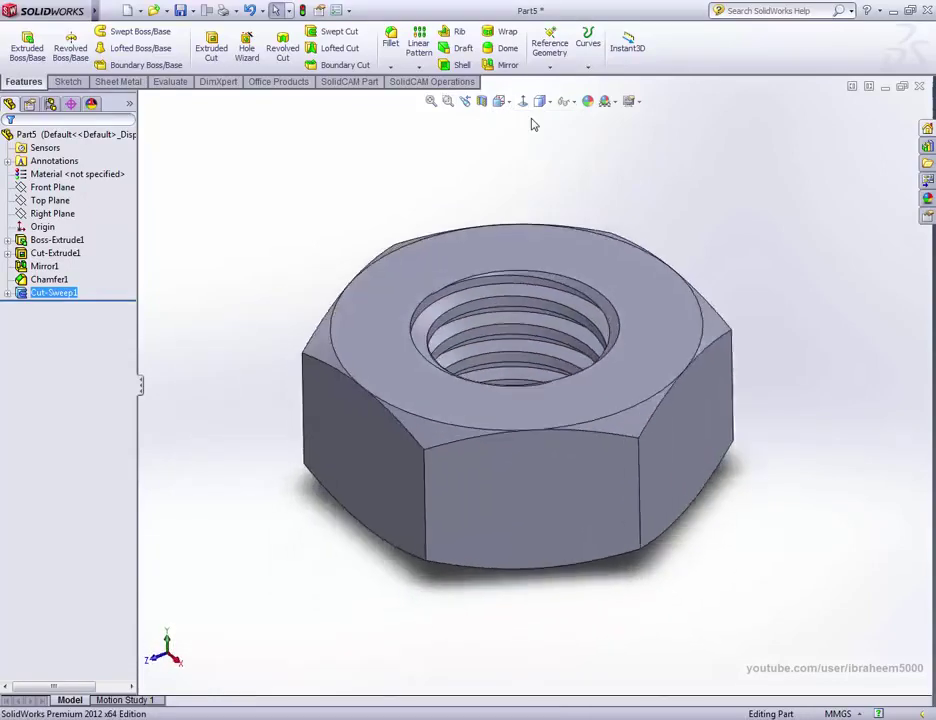
{"action": "left_click", "coordinate": [482, 101]}
{"action": "left_click", "coordinate": [36, 229]}
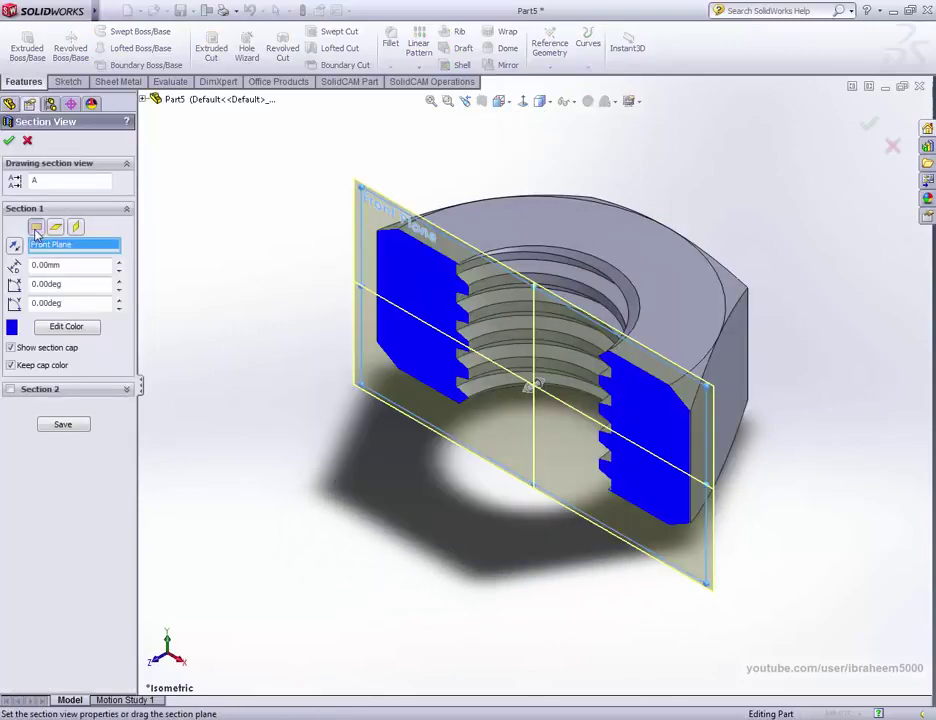
{"action": "left_click", "coordinate": [868, 127]}
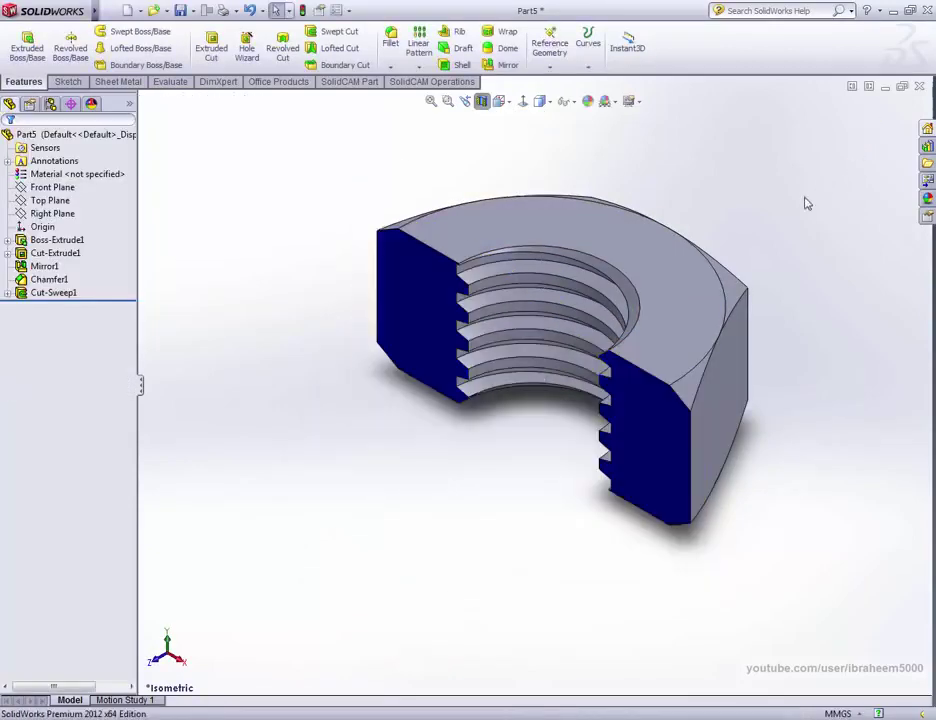
{"action": "mouse_move", "coordinate": [805, 203]}
{"action": "middle_mouse_down"}
{"action": "mouse_move", "coordinate": [690, 330]}
{"action": "mouse_move", "coordinate": [715, 256]}
{"action": "middle_mouse_up"}
{"action": "key", "text": "ctrl+1"}
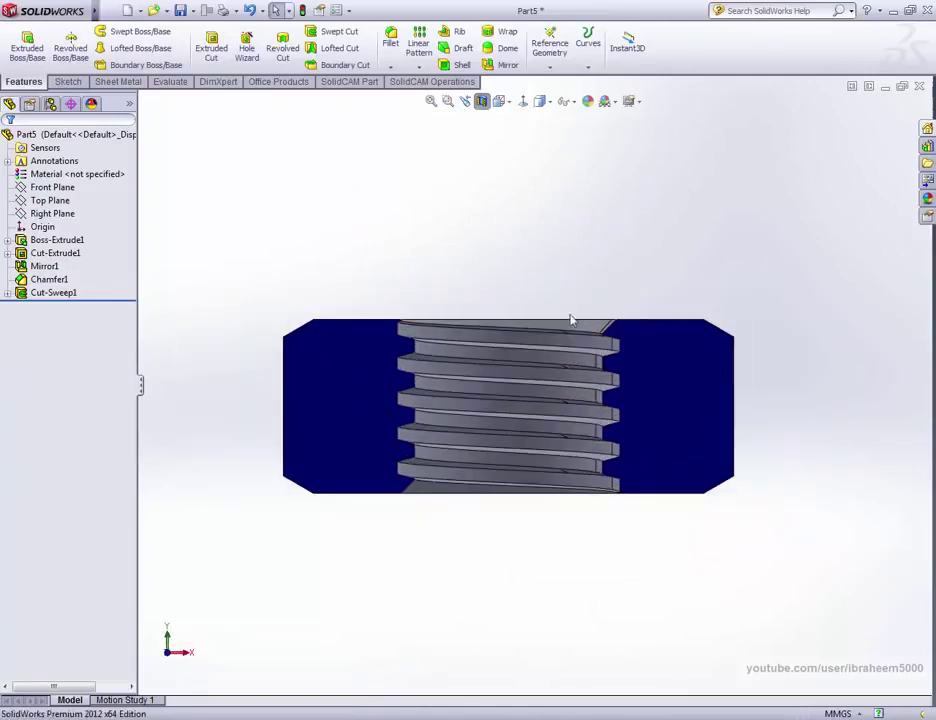
{"action": "mouse_move", "coordinate": [524, 512]}
{"action": "middle_mouse_down"}
{"action": "mouse_move", "coordinate": [500, 534]}
{"action": "mouse_move", "coordinate": [498, 560]}
{"action": "middle_mouse_up"}
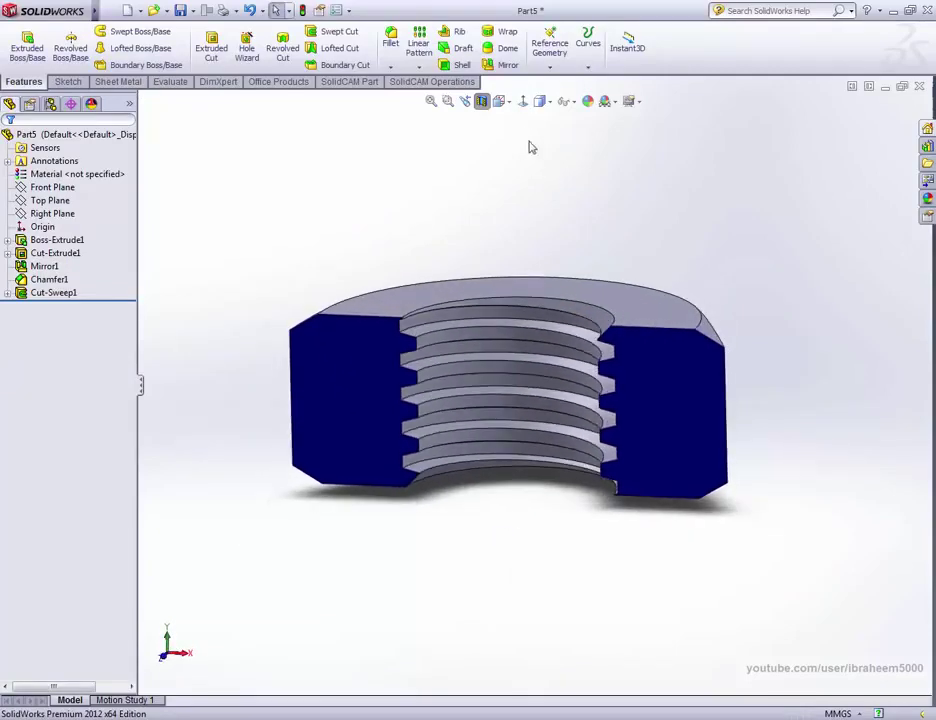
{"action": "key", "text": "ctrl+1"}
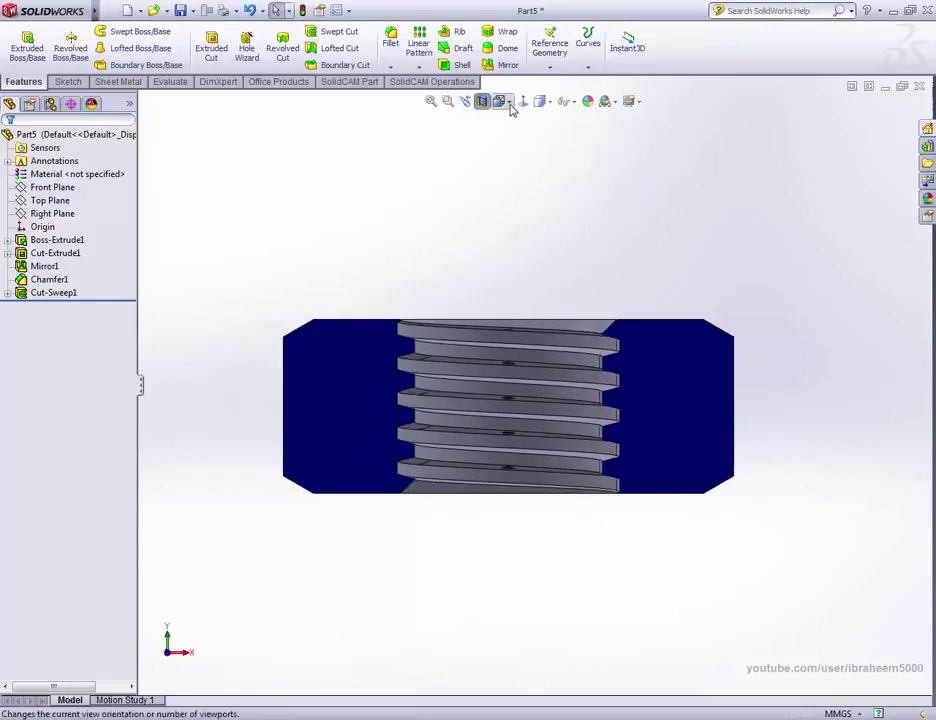
{"action": "left_click", "coordinate": [503, 102]}
{"action": "left_click", "coordinate": [537, 120]}
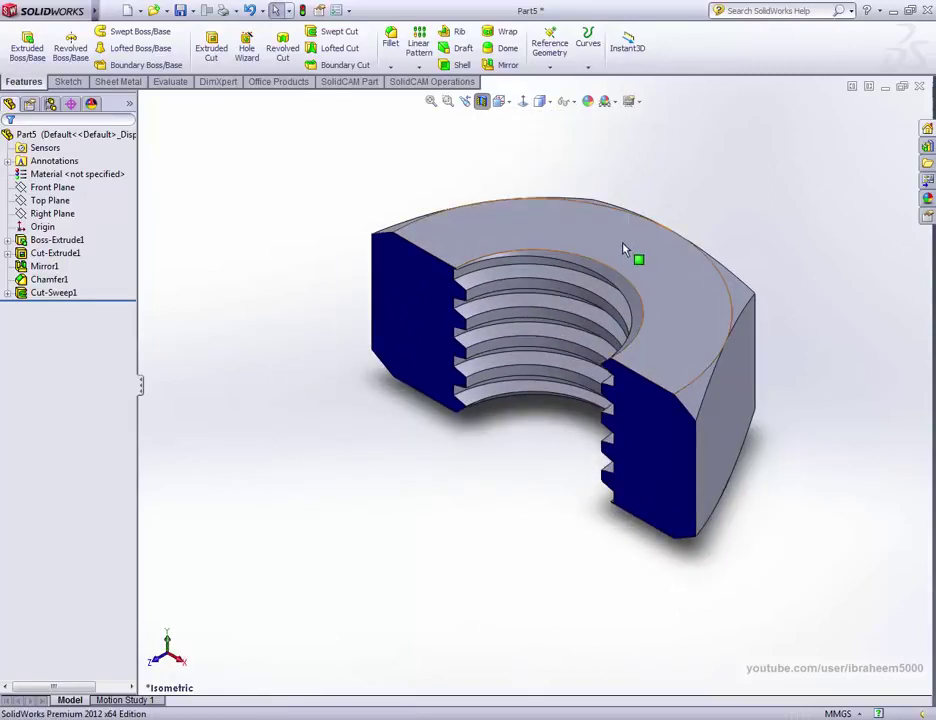
{"action": "left_click", "coordinate": [482, 102]}
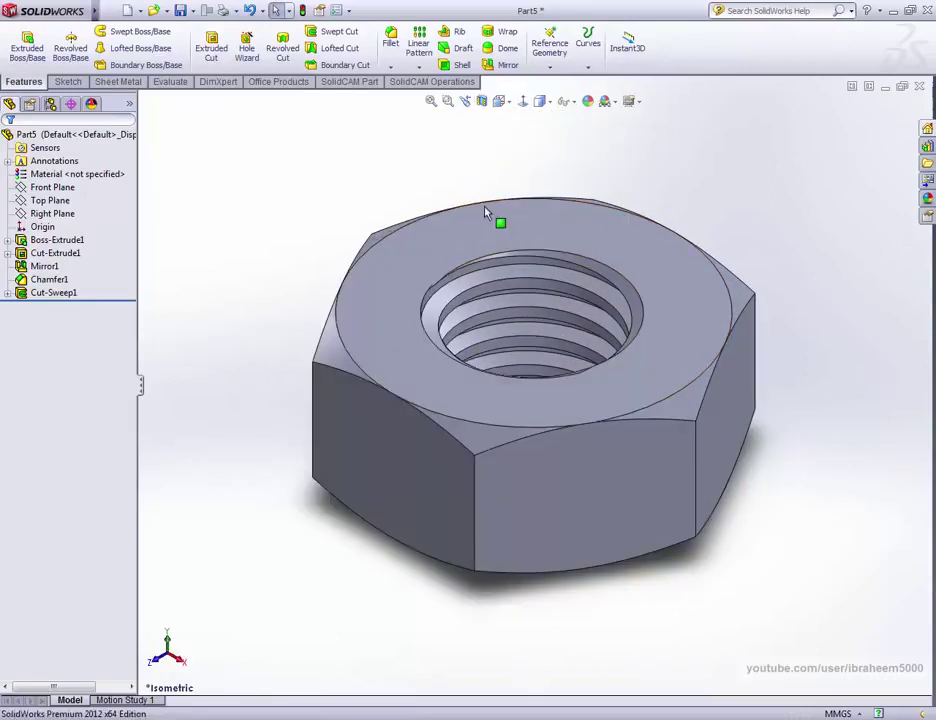